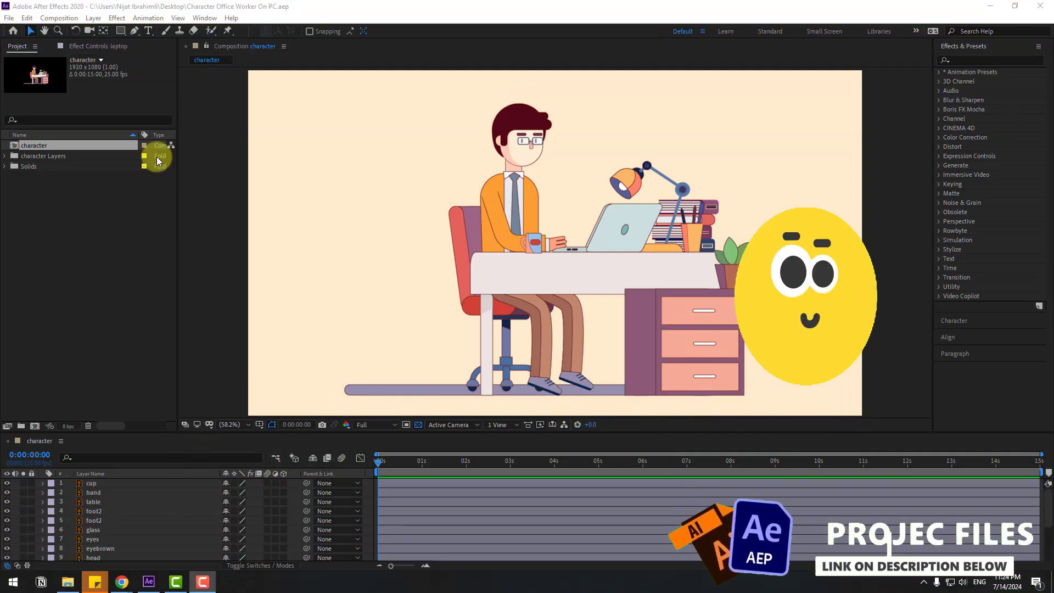
- Add a null object above the cup layer and centre the null's anchor point
click(91, 484)
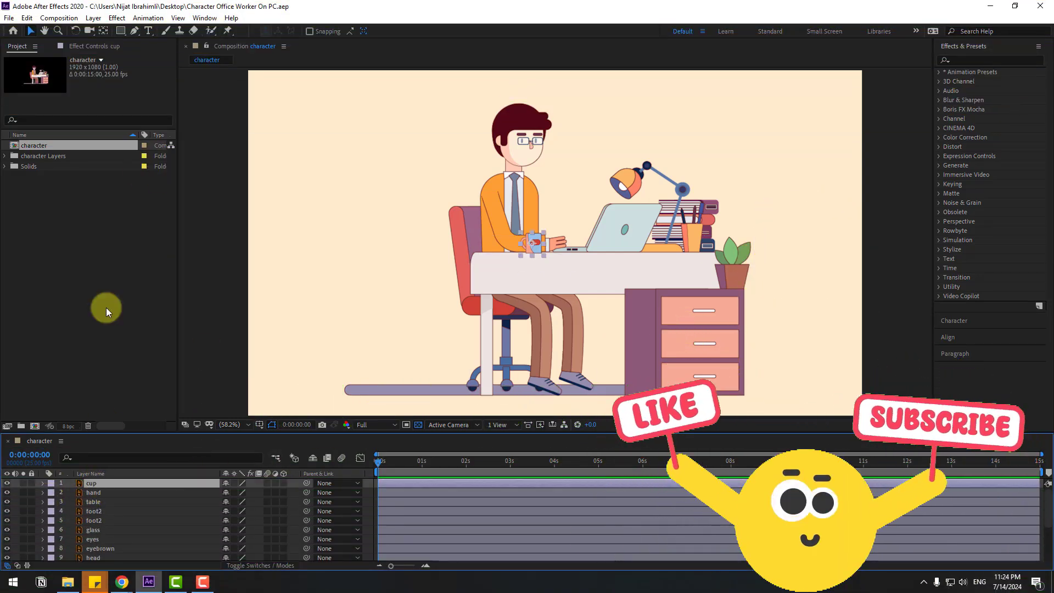
click(94, 18)
mouse_move(110, 31)
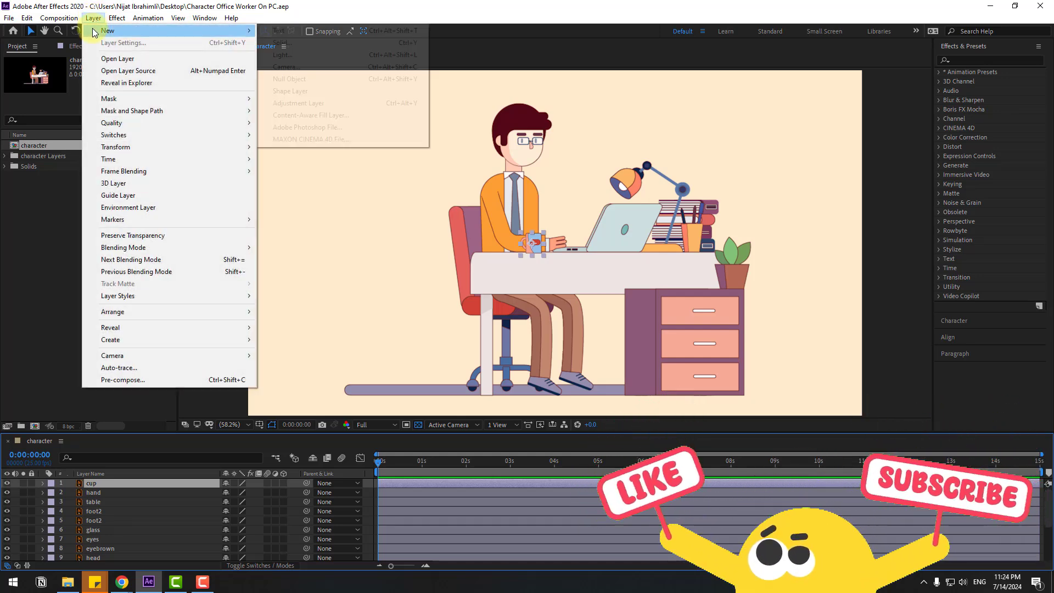
click(305, 80)
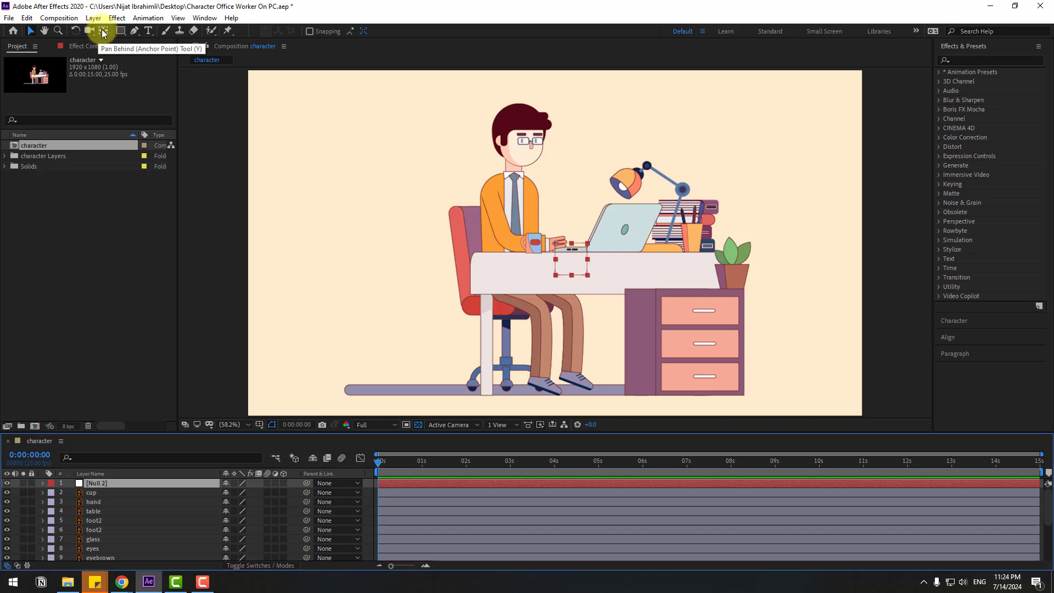
double_click(103, 32)
click(31, 32)
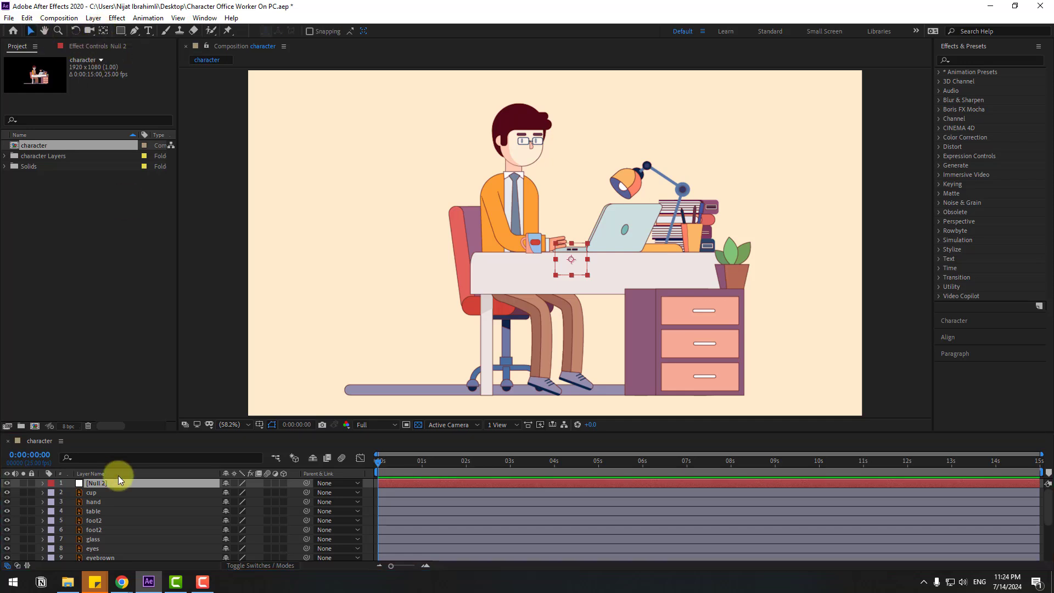
- Move the head layer's anchor point down to the base of the chin and parent the head to the body layer
click(121, 480)
drag(151, 432, 151, 276)
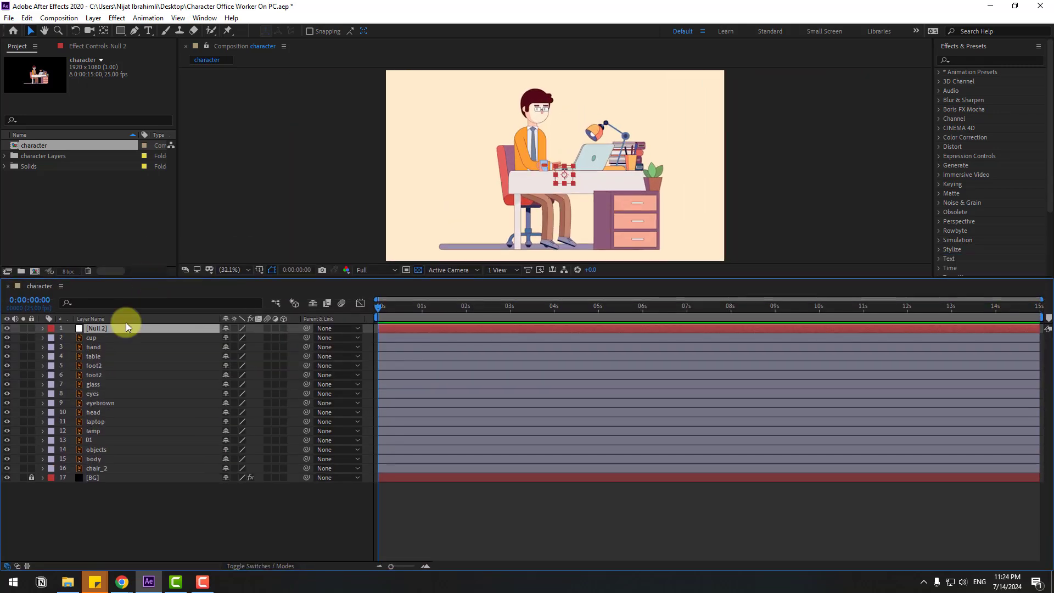
click(92, 413)
scroll(550, 146, up, 5)
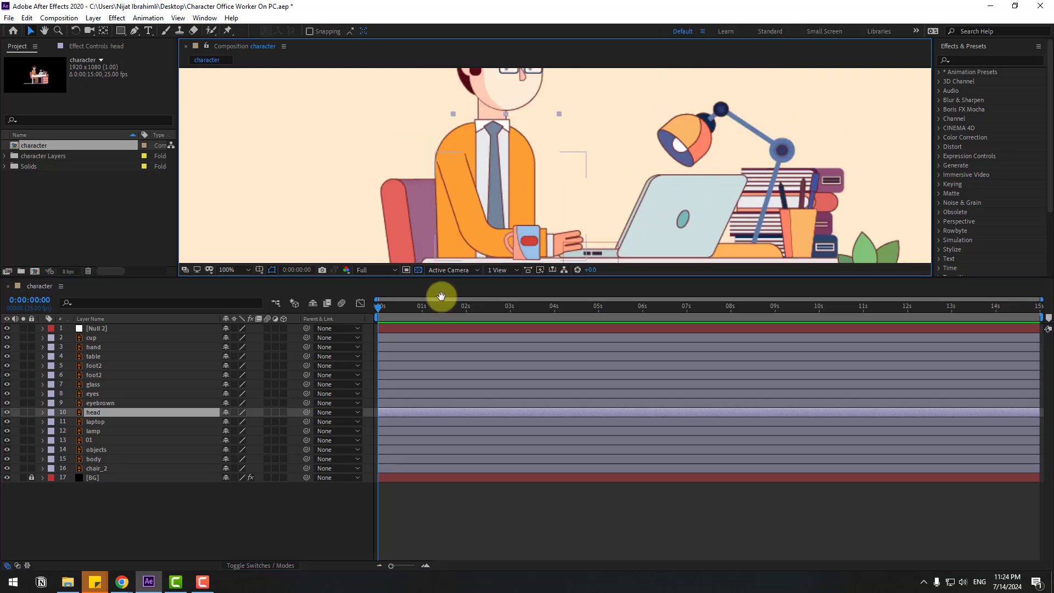
click(23, 412)
click(104, 30)
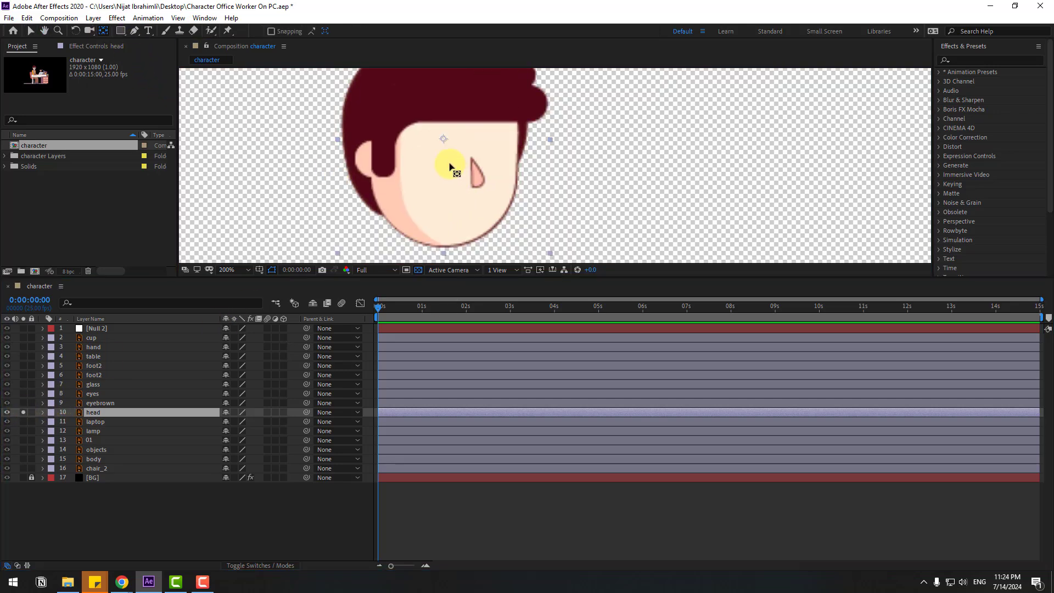
drag(444, 147, 442, 234)
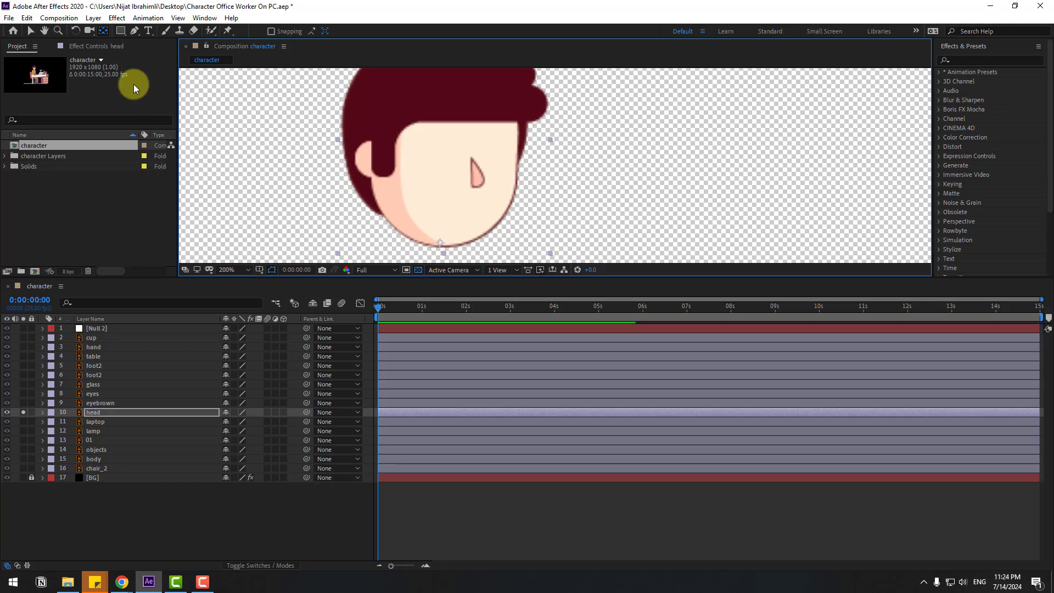
click(30, 31)
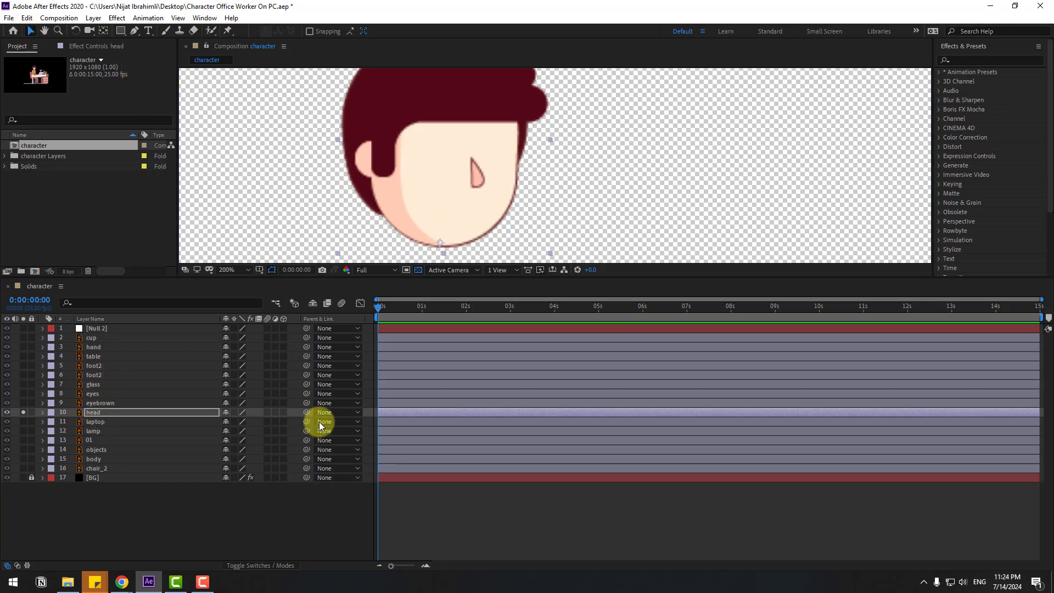
drag(306, 413, 98, 456)
click(24, 411)
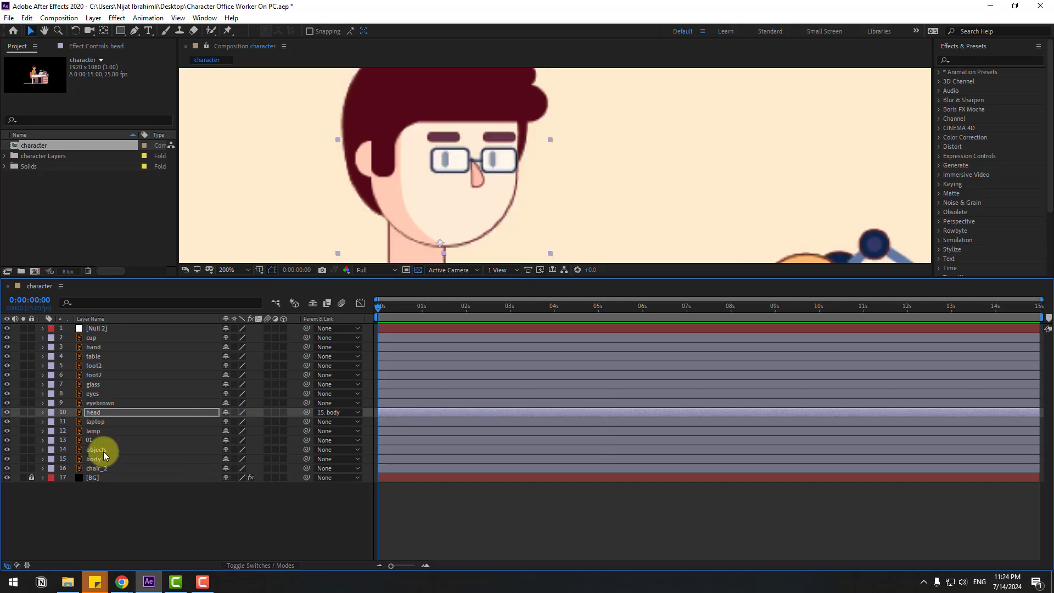
- Solo the body layer, move its anchor point down to near the bottom of the torso, and turn solo off again
click(94, 458)
click(23, 459)
scroll(447, 179, down, 4)
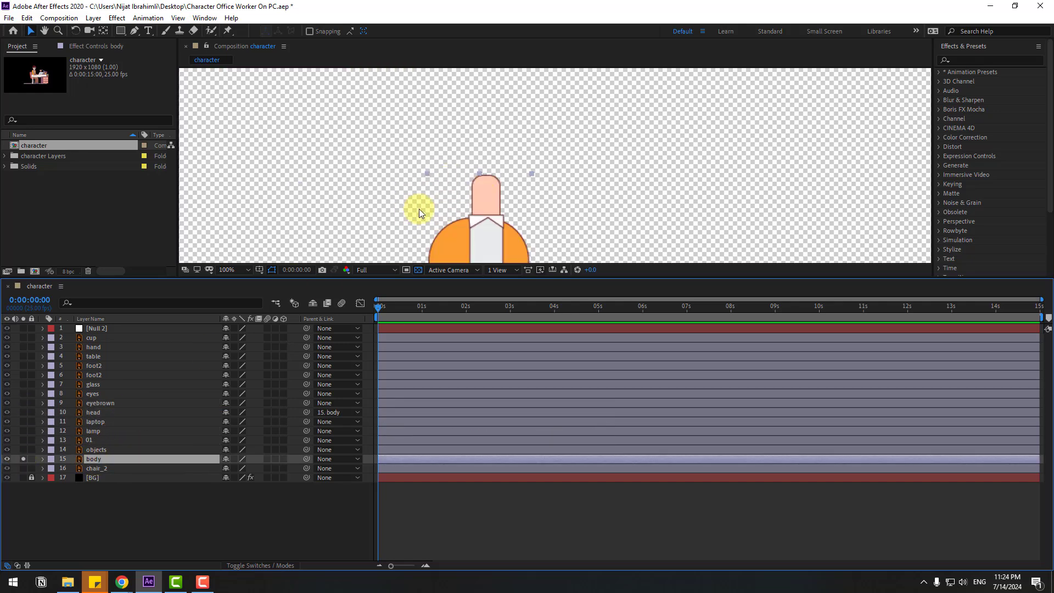
key(y)
drag(462, 164, 463, 210)
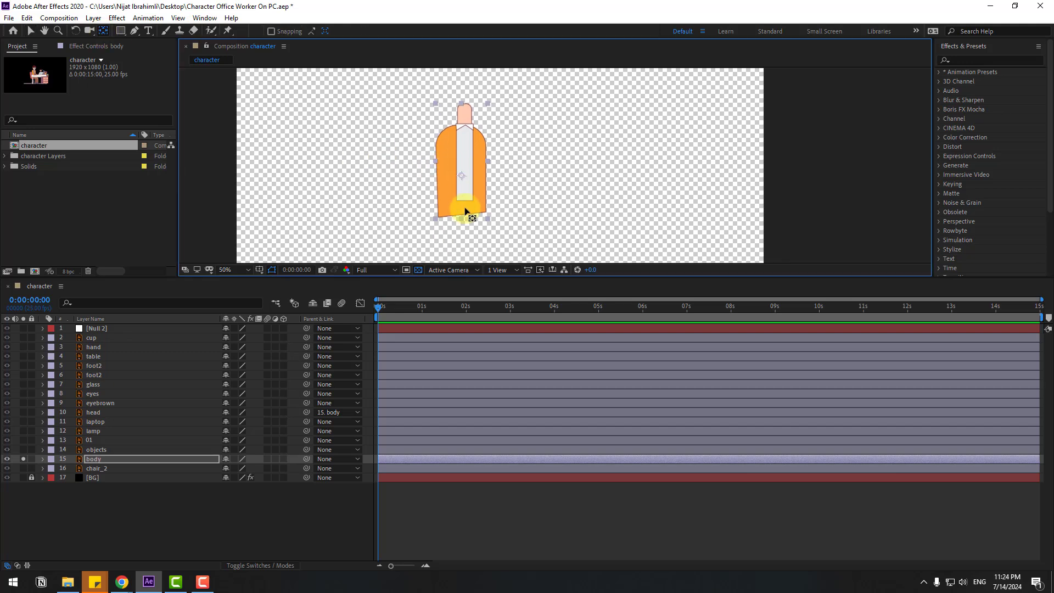
click(31, 30)
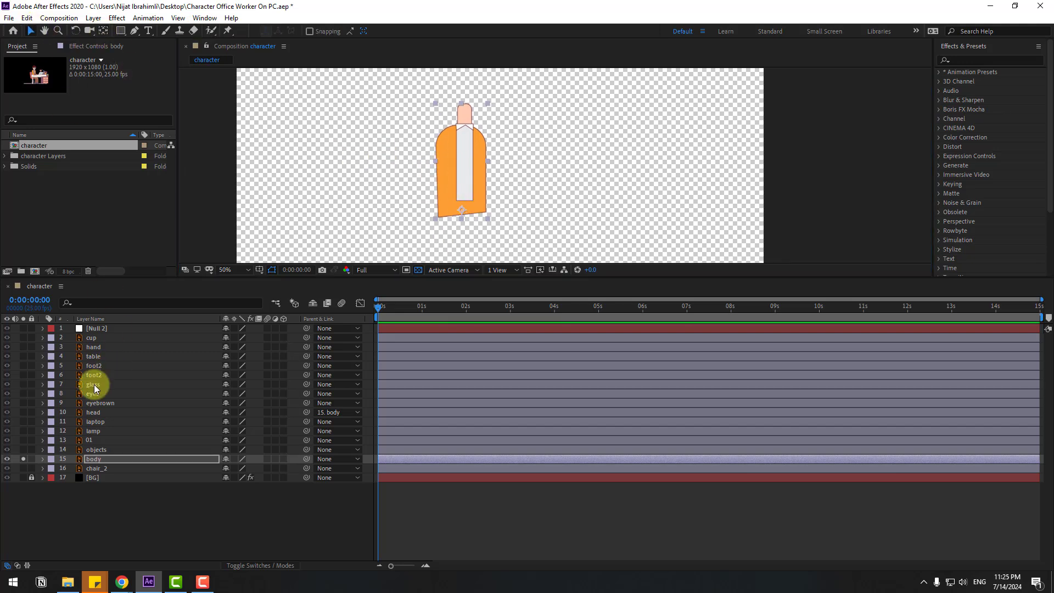
click(23, 459)
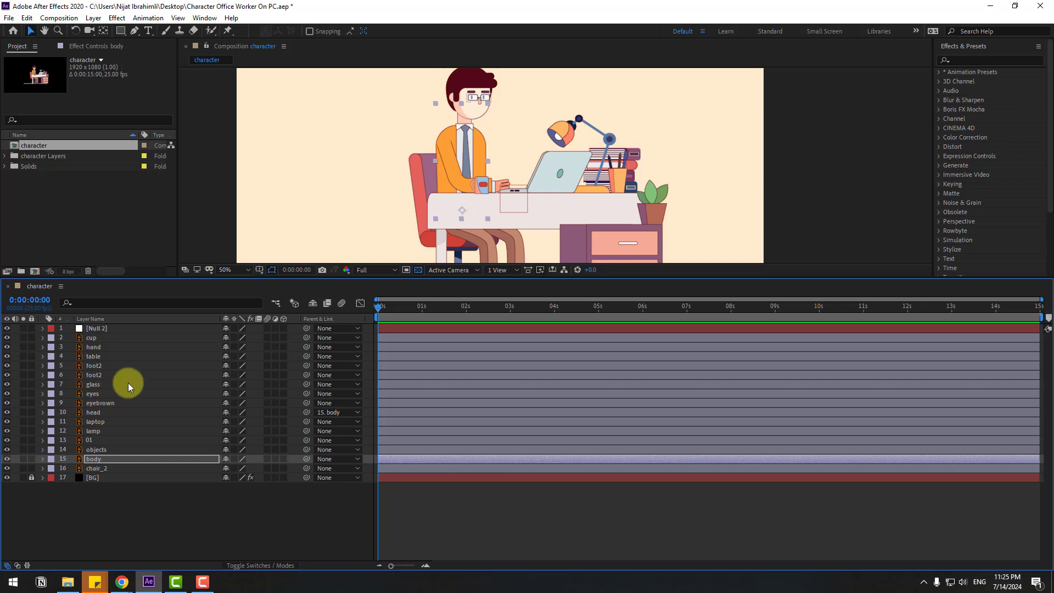
- Parent the glass, eyes and eyebrown layers to the head layer
click(101, 383)
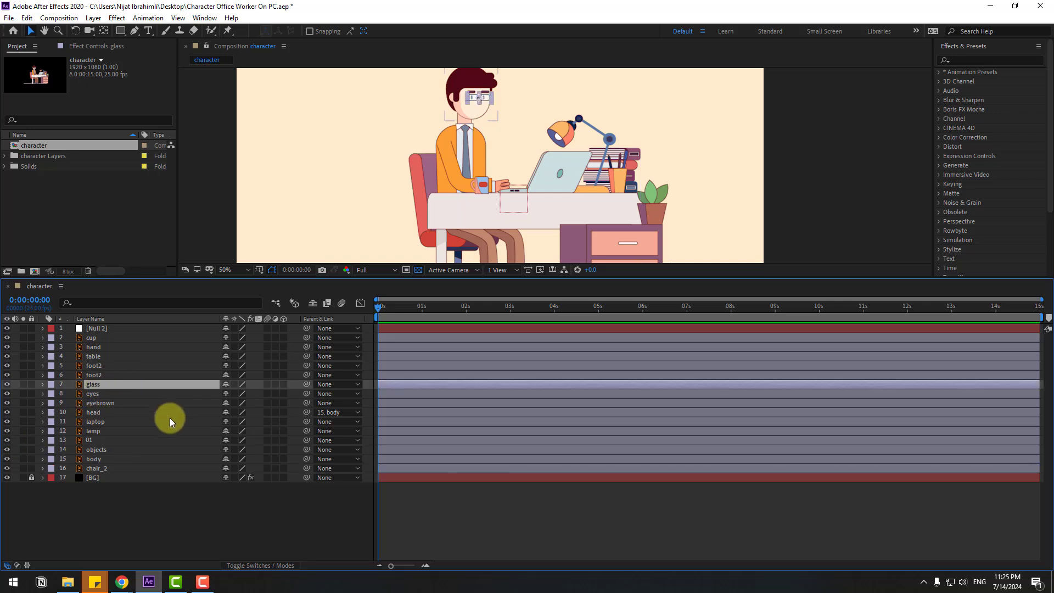
drag(305, 384, 97, 411)
click(97, 394)
drag(306, 393, 98, 412)
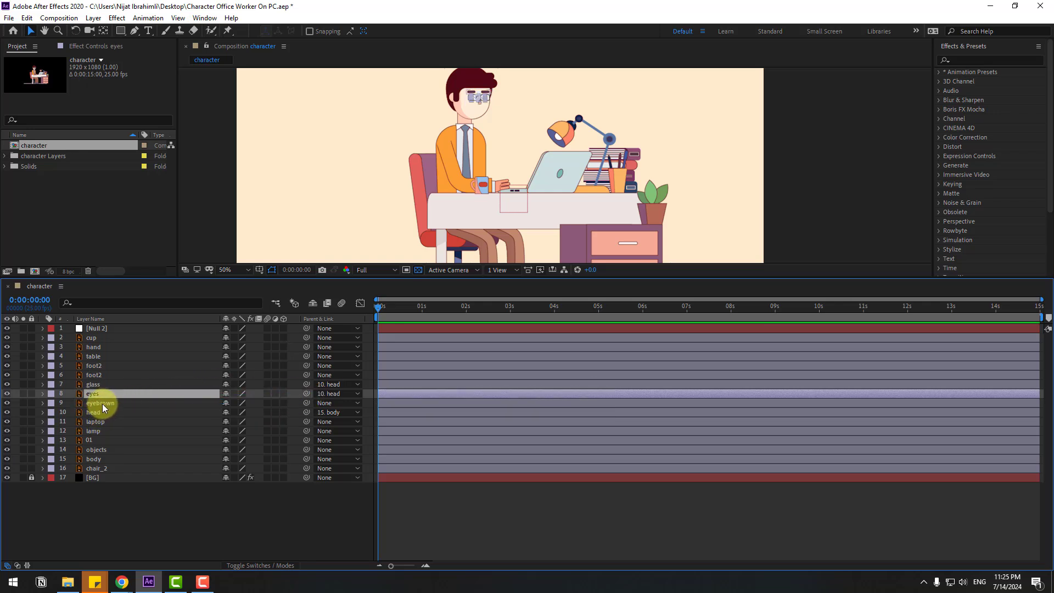
click(102, 403)
drag(222, 399, 95, 412)
- Parent both foot2 layers to the body layer
click(104, 367)
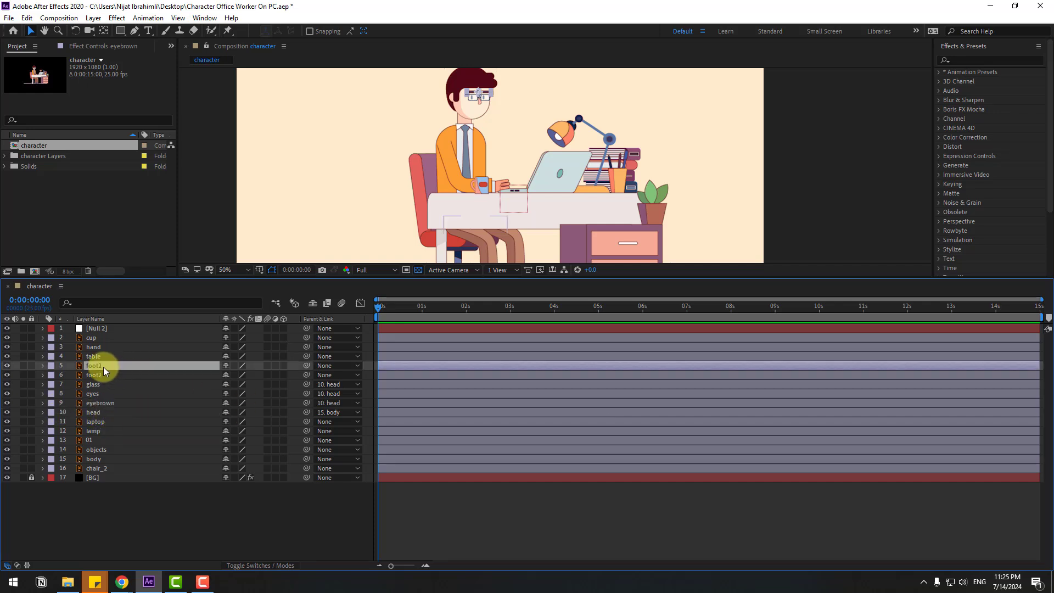
drag(415, 178, 399, 133)
shift+click(91, 375)
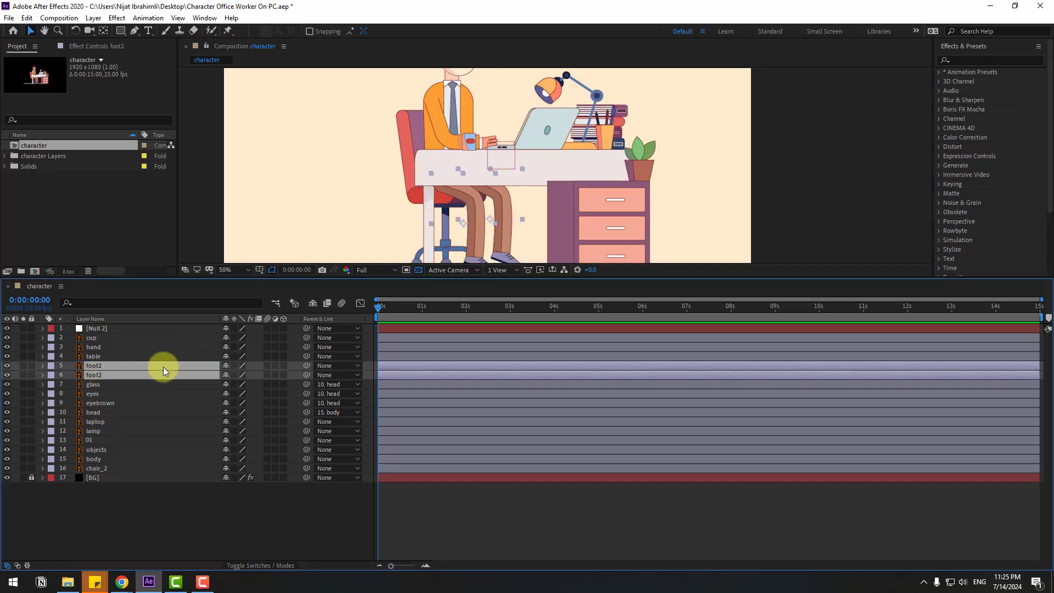
drag(305, 365, 99, 460)
- Try moving the body layer to test its parenting, and undo the change
click(99, 460)
key(comma)
key(comma)
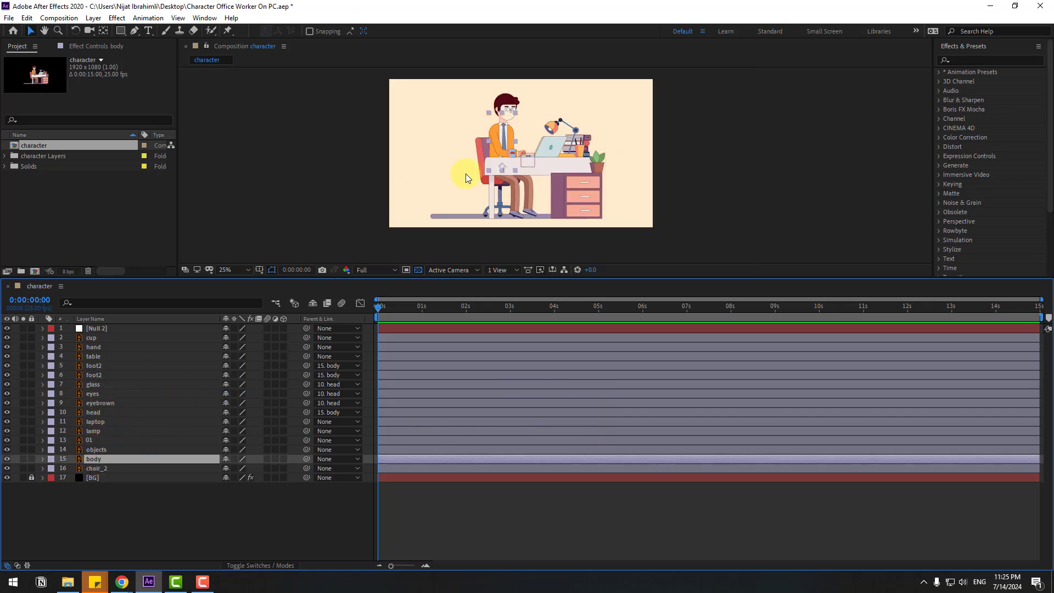
click(450, 196)
drag(450, 197, 467, 227)
key(ctrl+z)
click(372, 322)
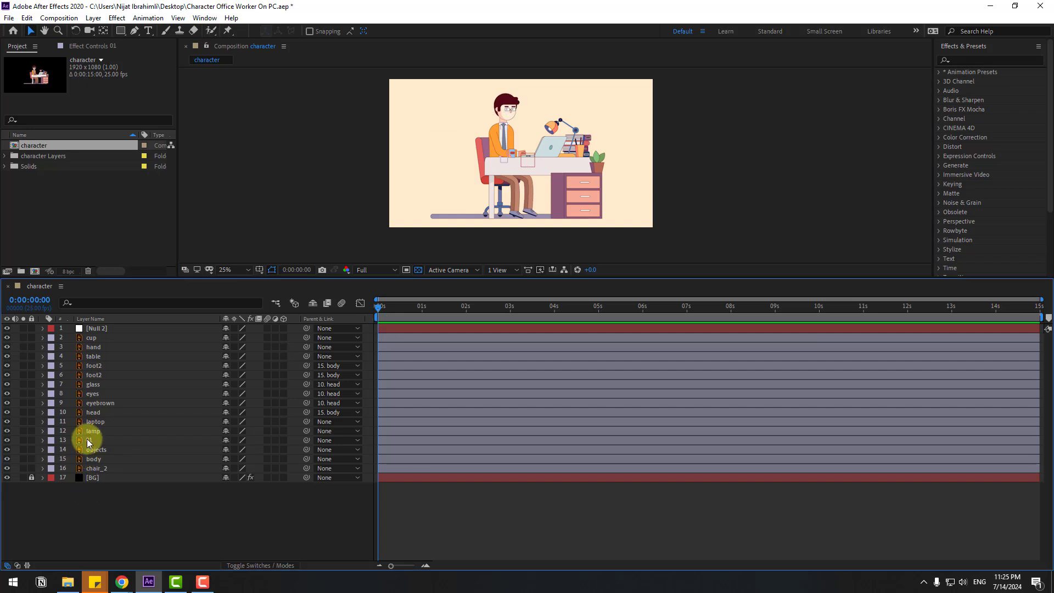
- Parent the 01 and hand layers to the body layer
click(188, 442)
drag(287, 439, 117, 458)
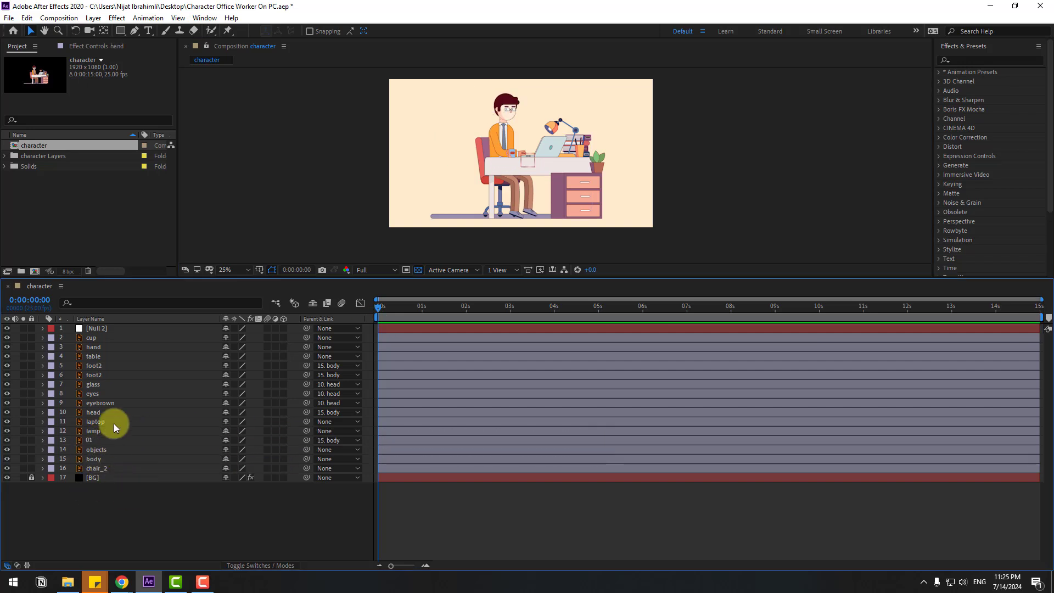
click(96, 347)
drag(306, 348, 94, 464)
- Parent the body and chair_2 layers to the null layer
drag(95, 460, 95, 460)
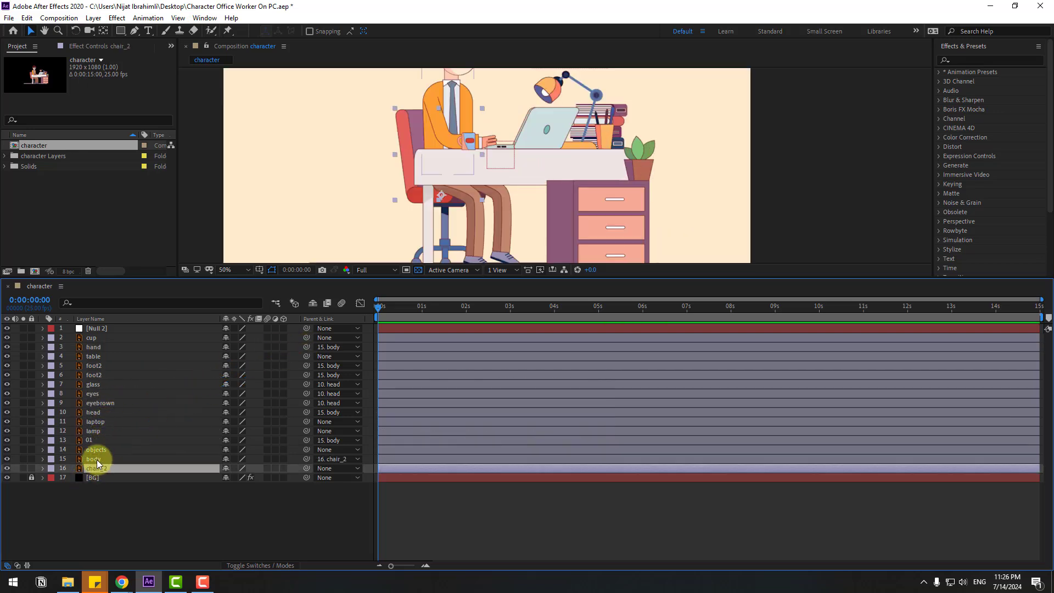
click(97, 460)
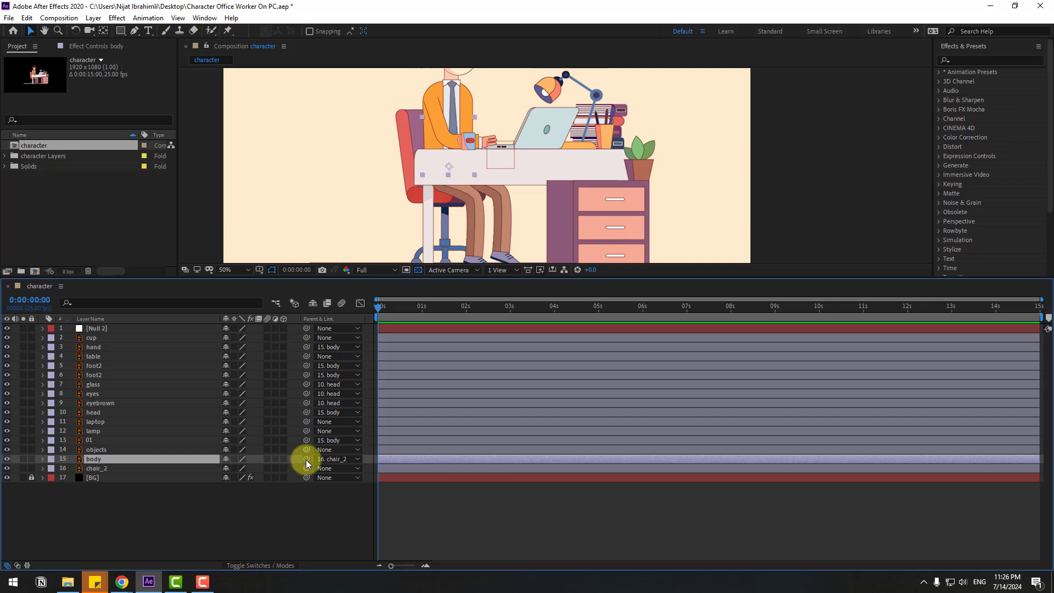
drag(305, 459, 104, 328)
click(101, 468)
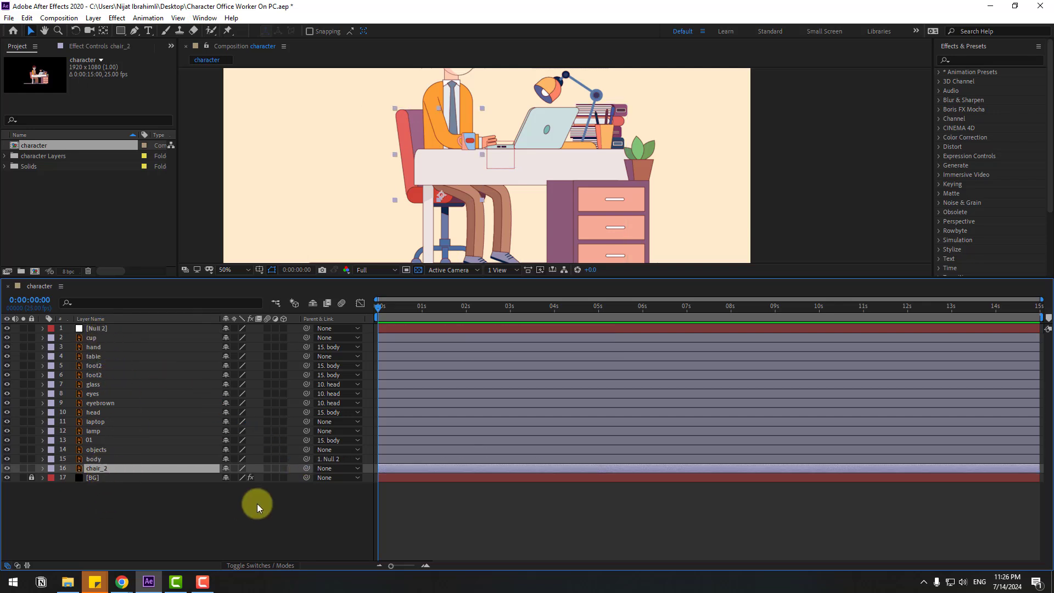
drag(306, 468, 103, 327)
key(F2)
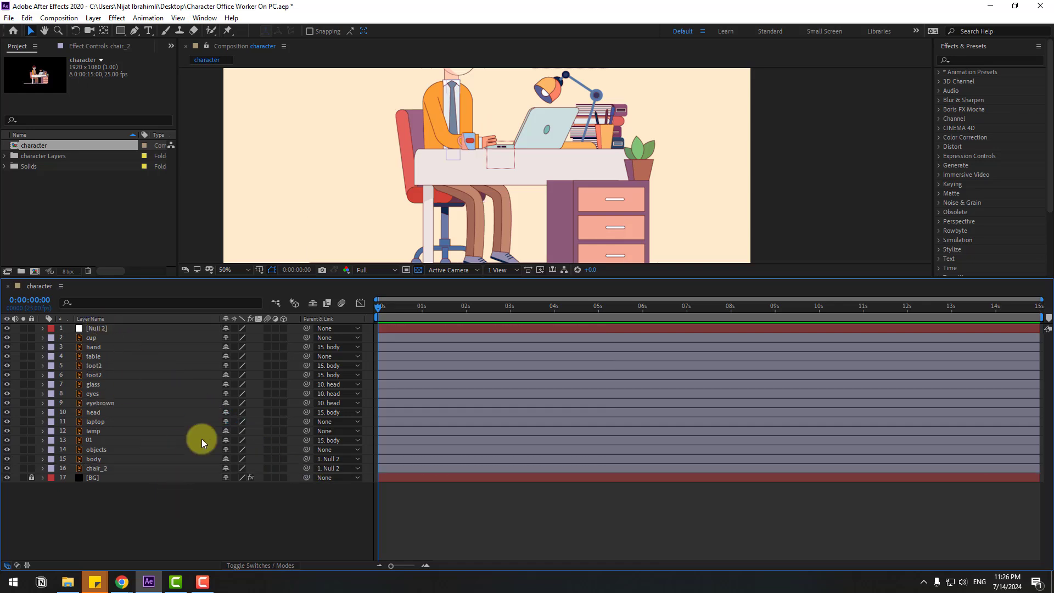
- Parent the laptop, lamp and objects layers to the null layer
click(95, 422)
drag(308, 420, 91, 327)
click(95, 433)
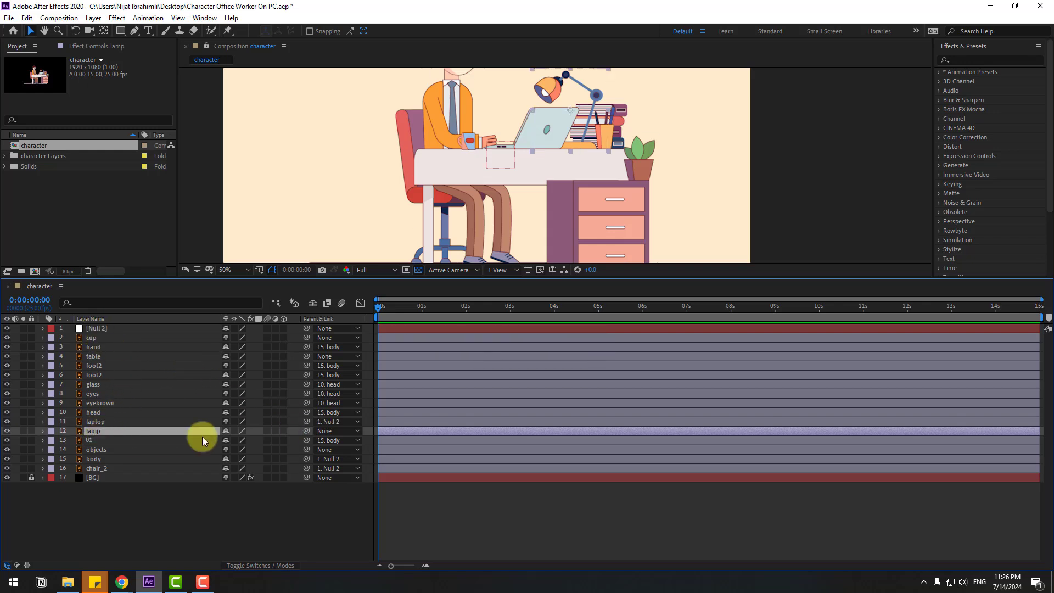
drag(307, 430, 84, 328)
click(96, 450)
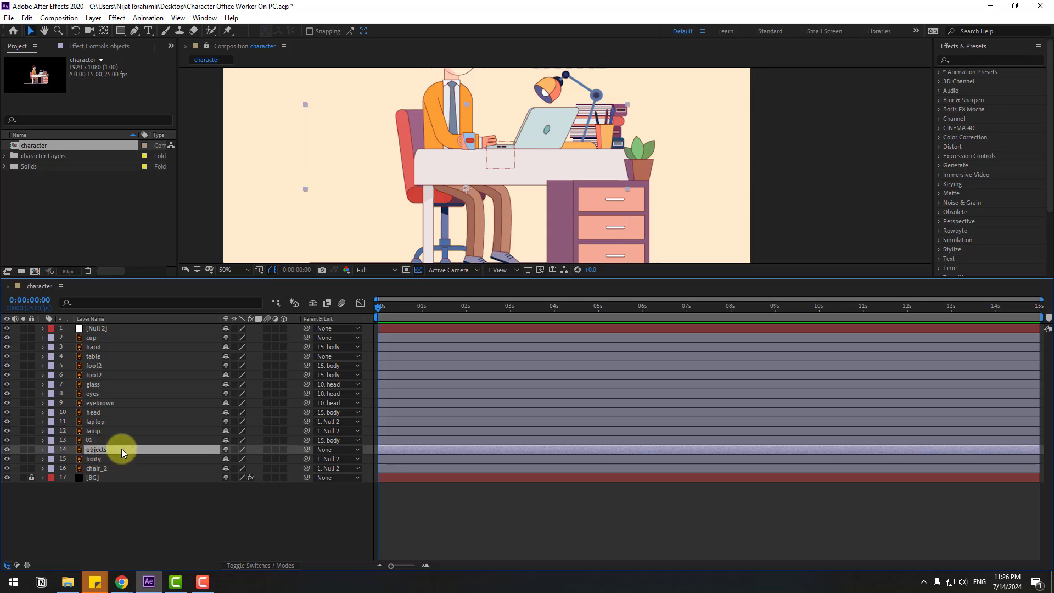
drag(306, 450, 106, 330)
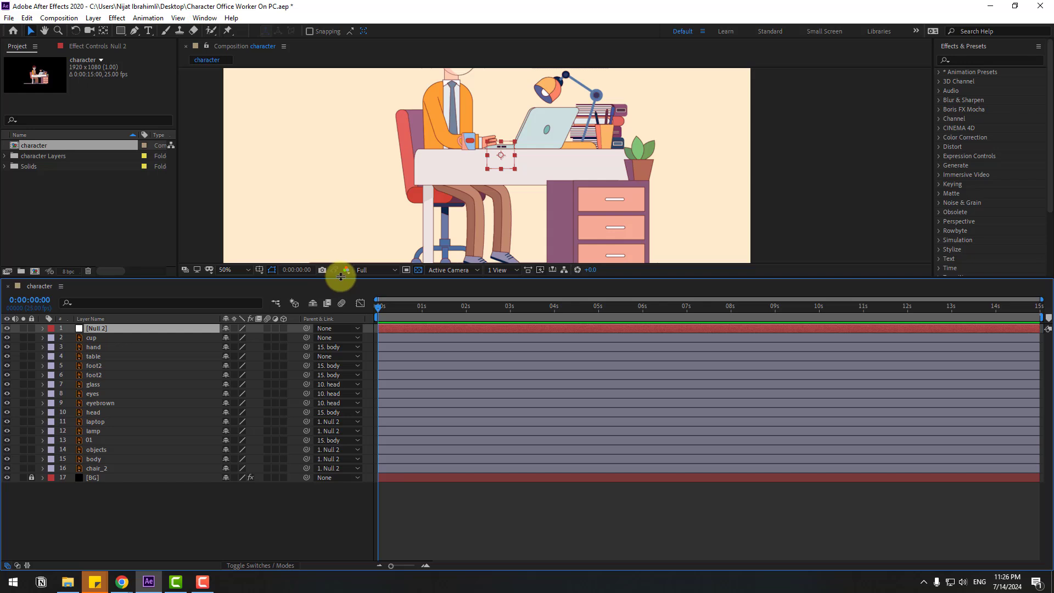
- Enlarge the composition view, try moving the null to see which layers follow it, and undo the move
drag(341, 276, 301, 396)
drag(503, 209, 479, 221)
key(ctrl+z)
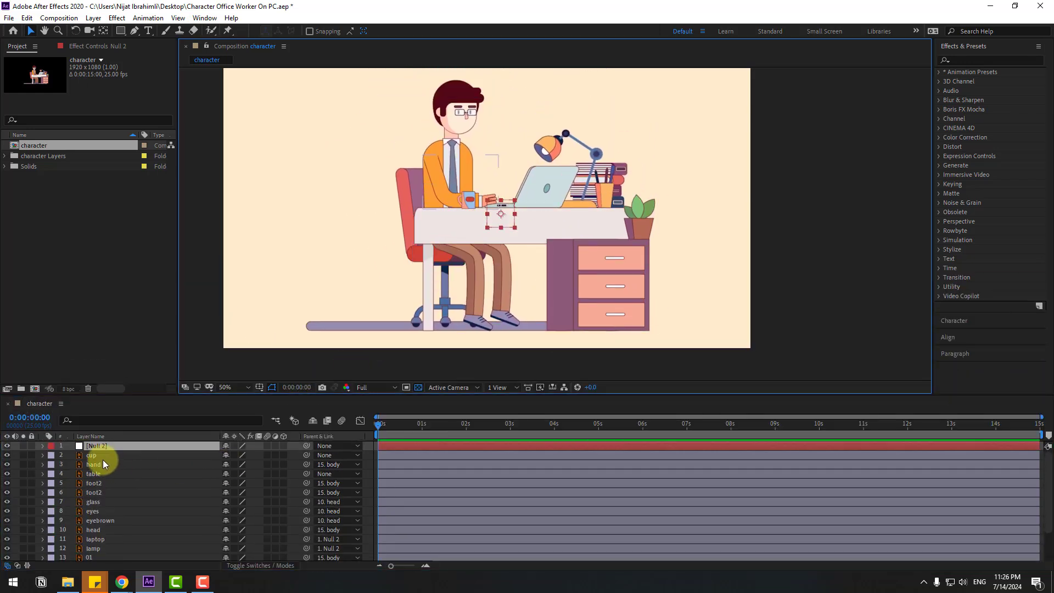
- Parent the cup and table layers to the null layer
click(91, 456)
drag(306, 455, 95, 446)
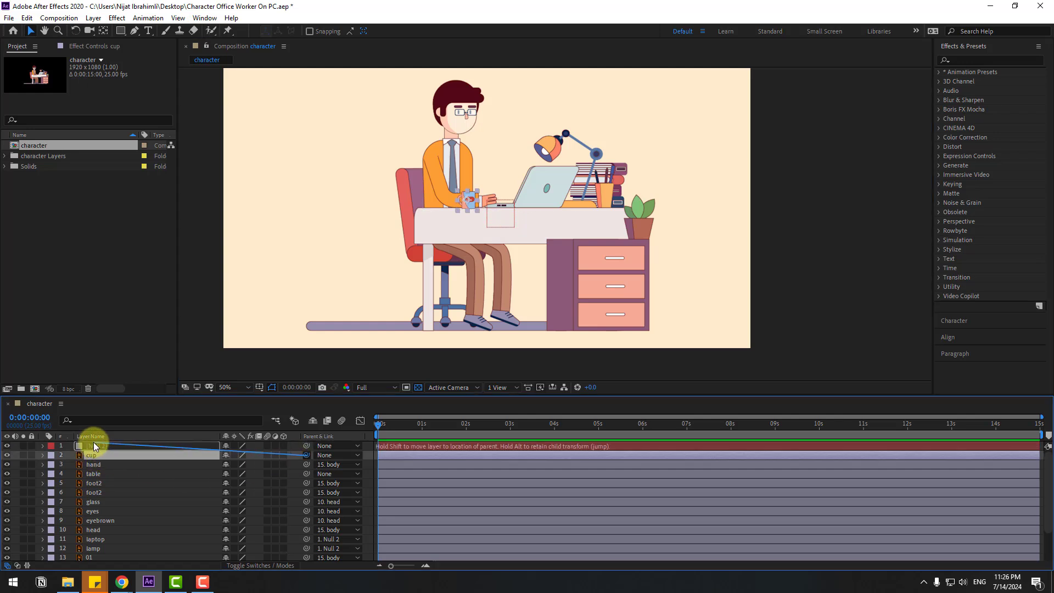
click(91, 473)
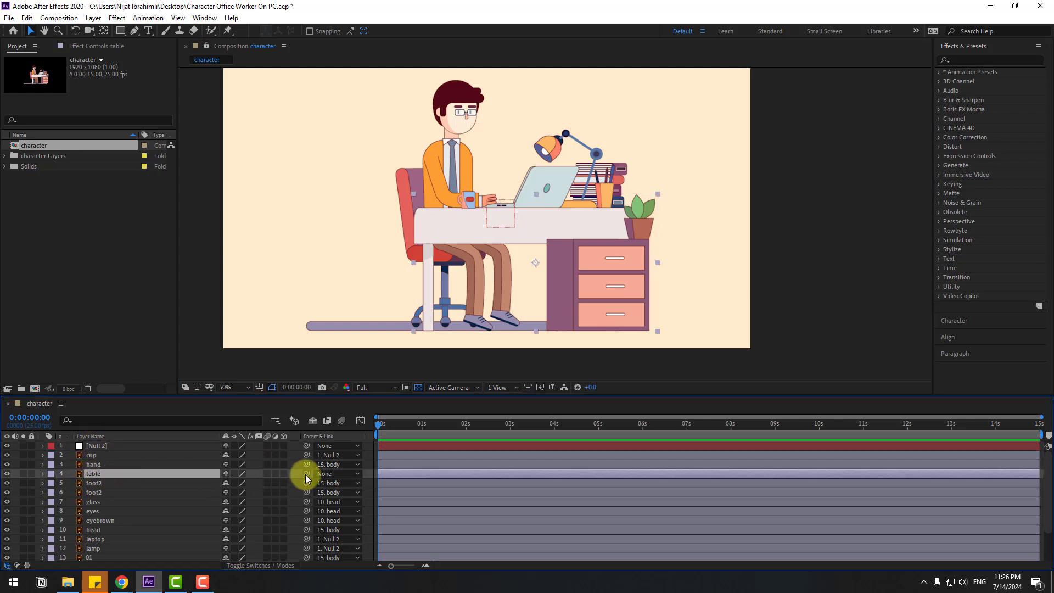
drag(306, 478, 88, 446)
- Test the complete rig by moving the null in the composition, and undo that move
click(93, 446)
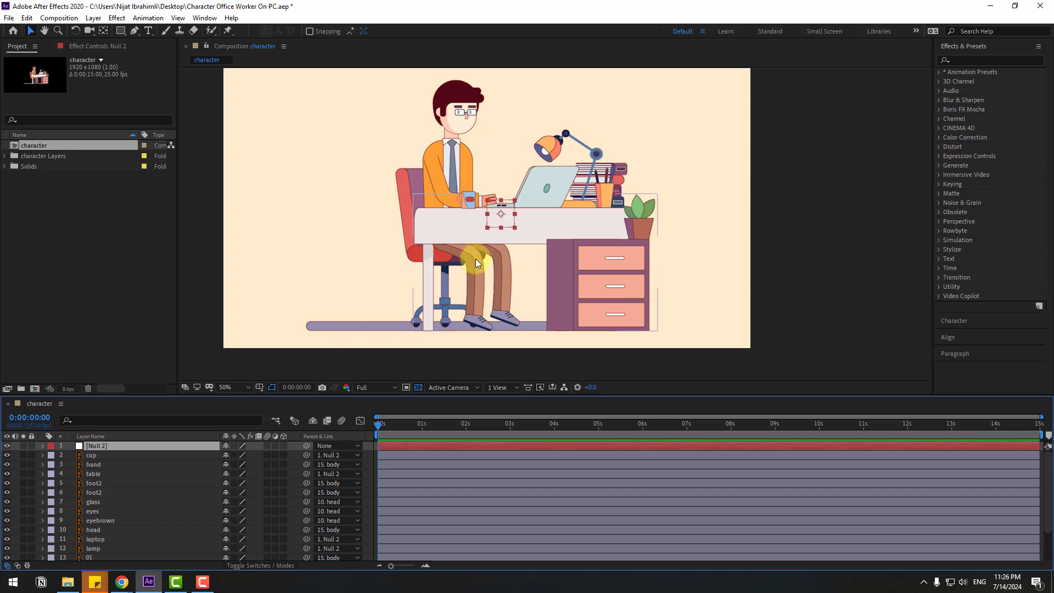
mouse_move(493, 221)
mouse_down()
mouse_move(372, 253)
mouse_move(510, 219)
mouse_up()
key(ctrl+z)
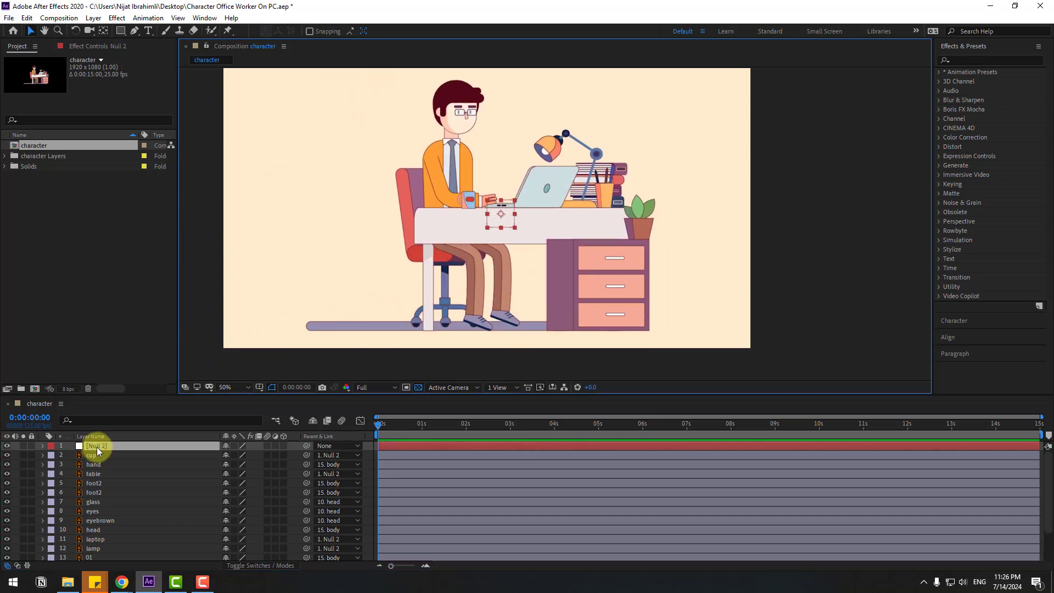
- Set the null's X position to -564 so the scene sits off-screen, and add a Position keyframe at 0 seconds
click(102, 444)
key(p)
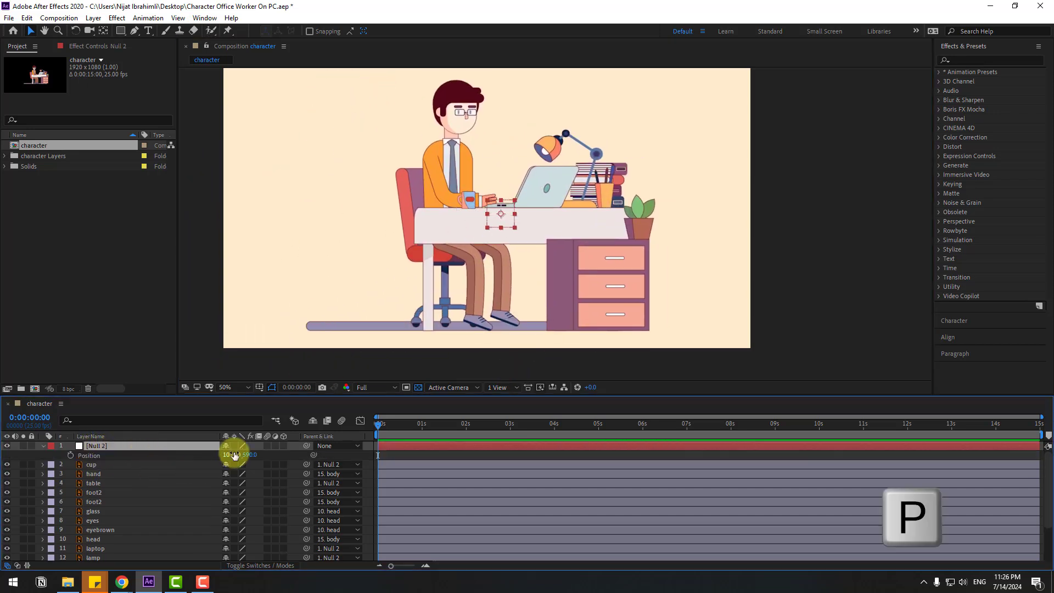
drag(236, 457, 73, 459)
click(71, 455)
- Show the title/action safe guides and set the null's X position to 948 at 1 second so the scene sits centred
drag(392, 426, 425, 427)
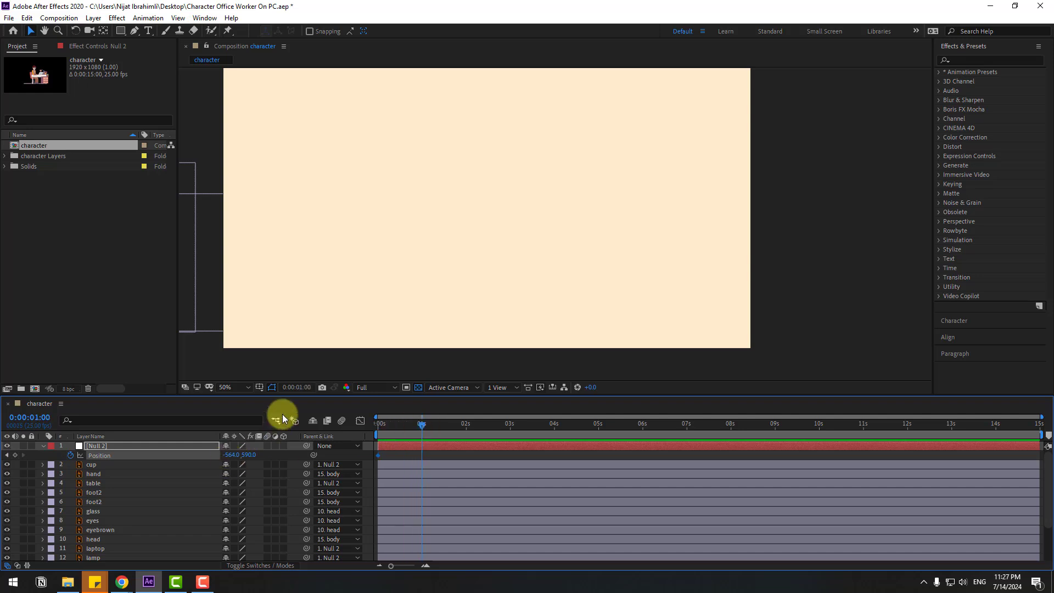
click(259, 387)
click(291, 400)
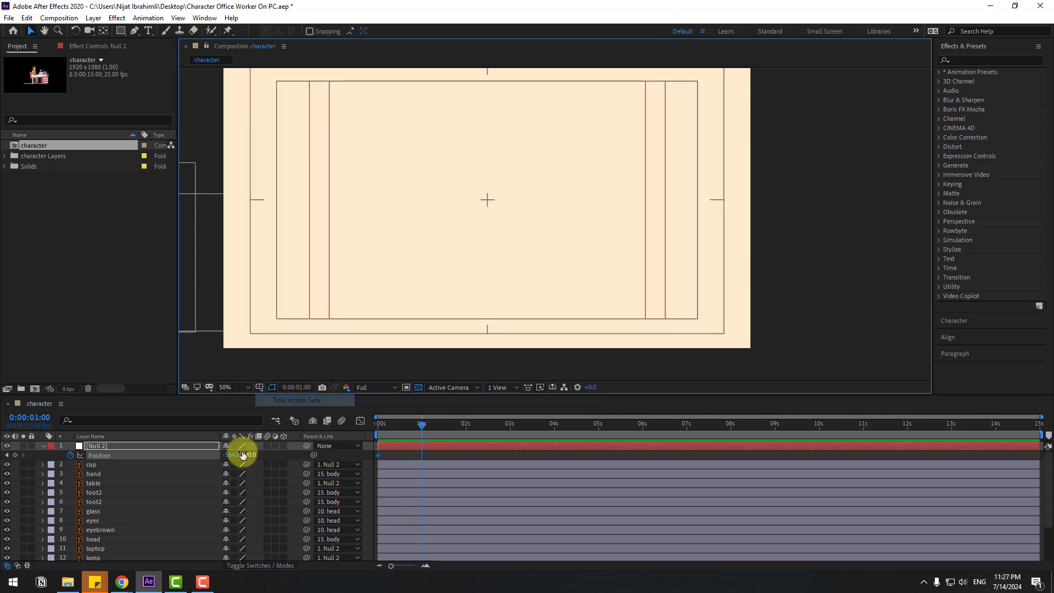
drag(229, 455, 327, 450)
- Apply Easy Ease to both of the null's Position keyframes and move the second one to about 1.4 seconds
click(377, 455)
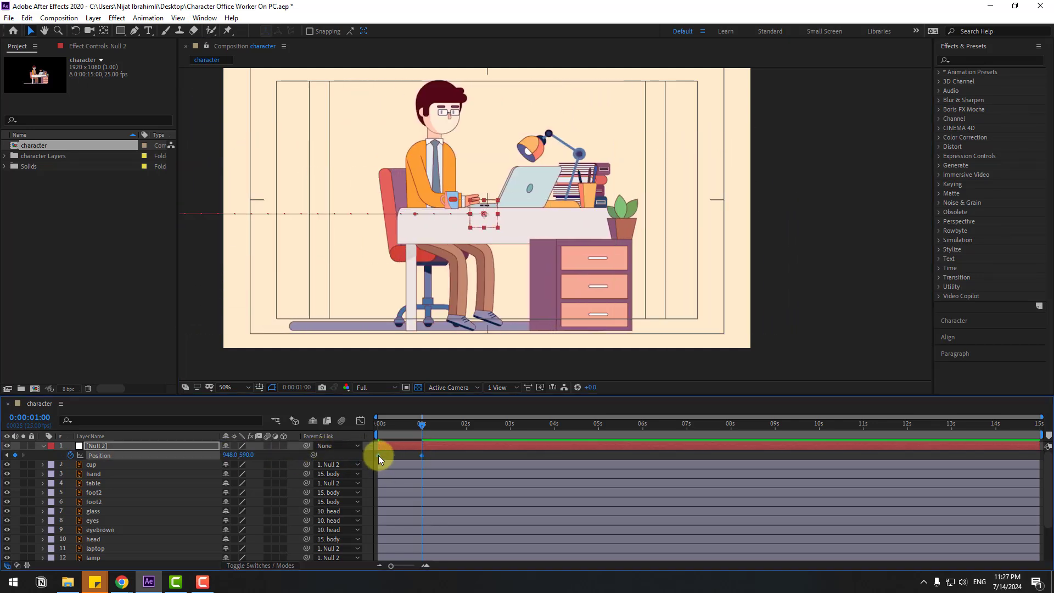
right_click(378, 454)
mouse_move(482, 448)
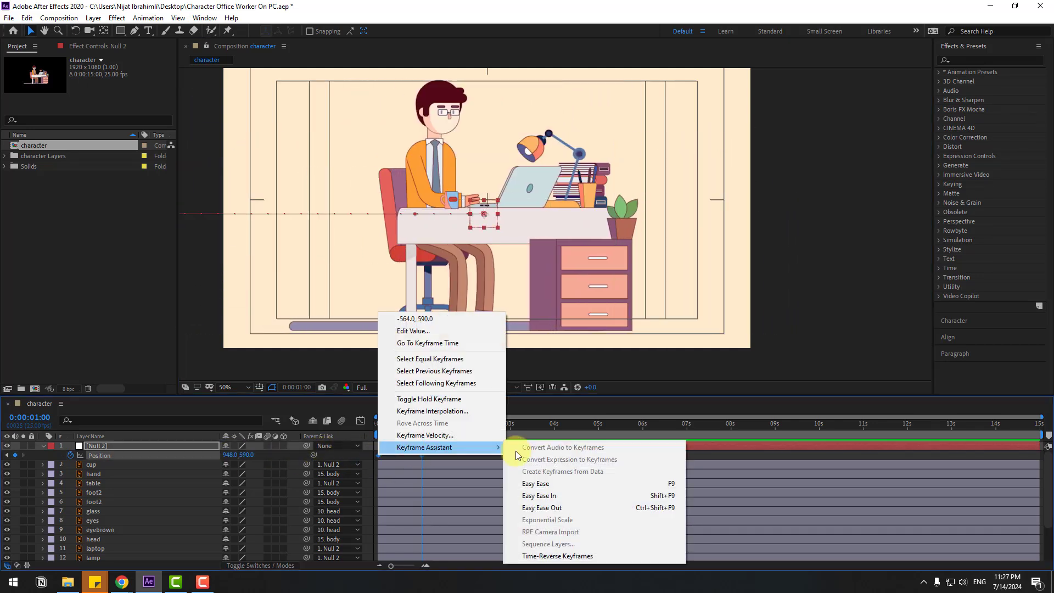
click(558, 483)
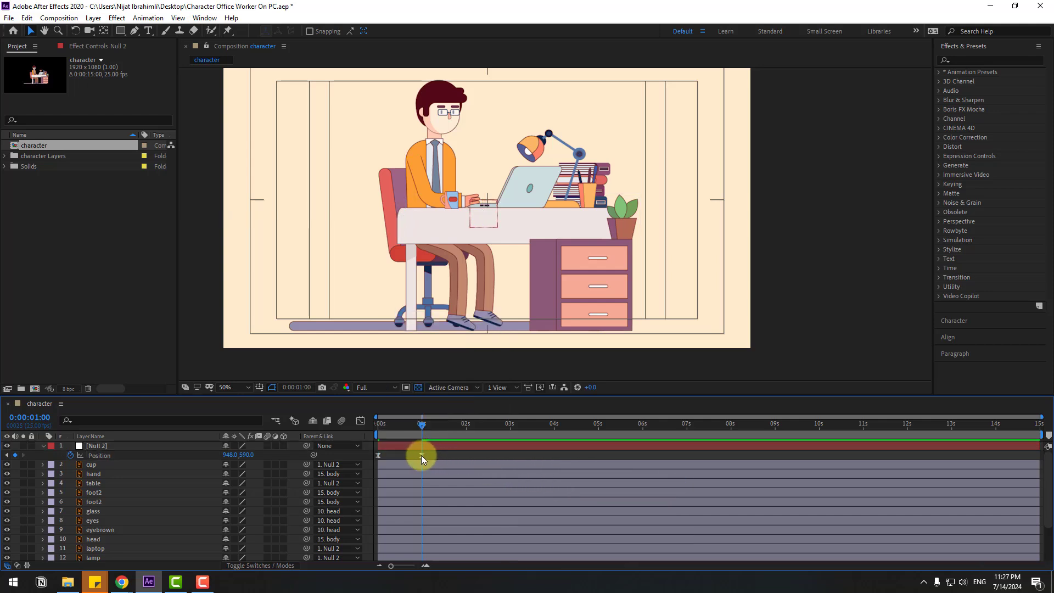
drag(421, 455, 441, 455)
- Reshape the null's Position speed curve for a fast early peak and a long slow-down, previewing the motion
click(360, 420)
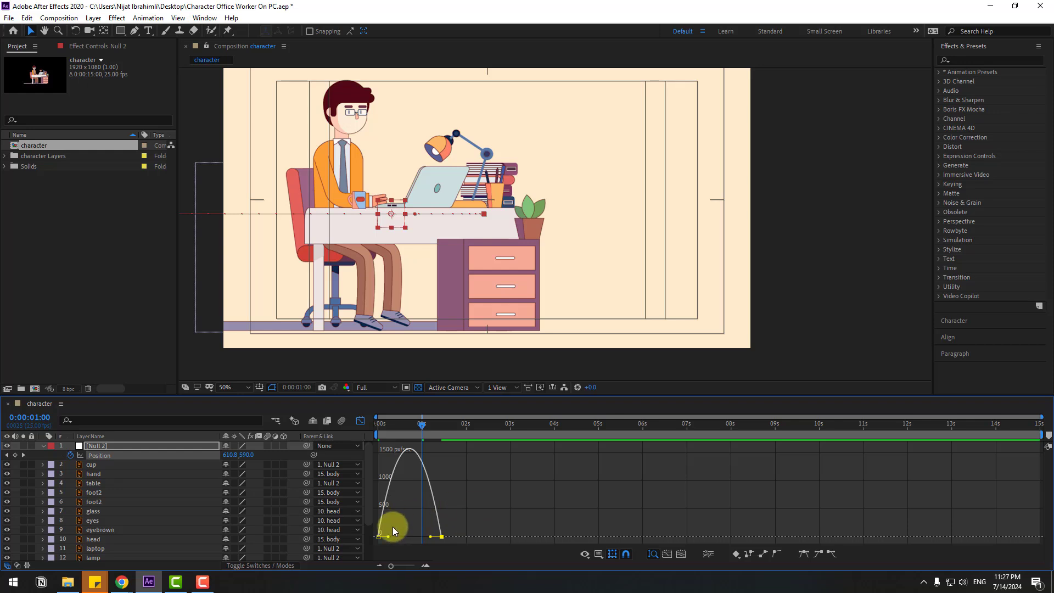
drag(431, 536, 384, 537)
key(space)
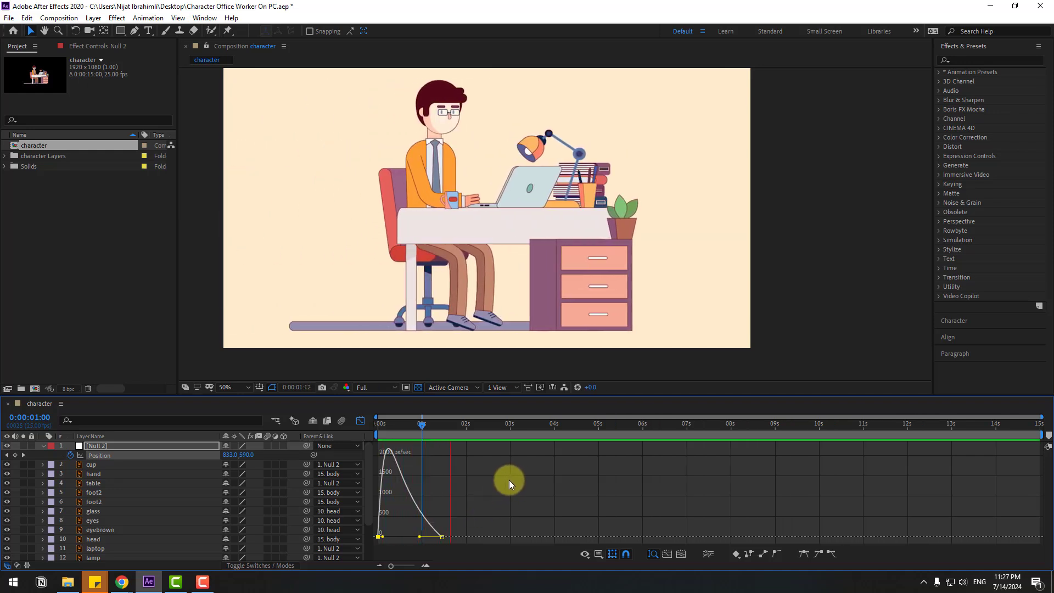
key(space)
drag(420, 539, 388, 536)
key(space)
key(space)
key(space)
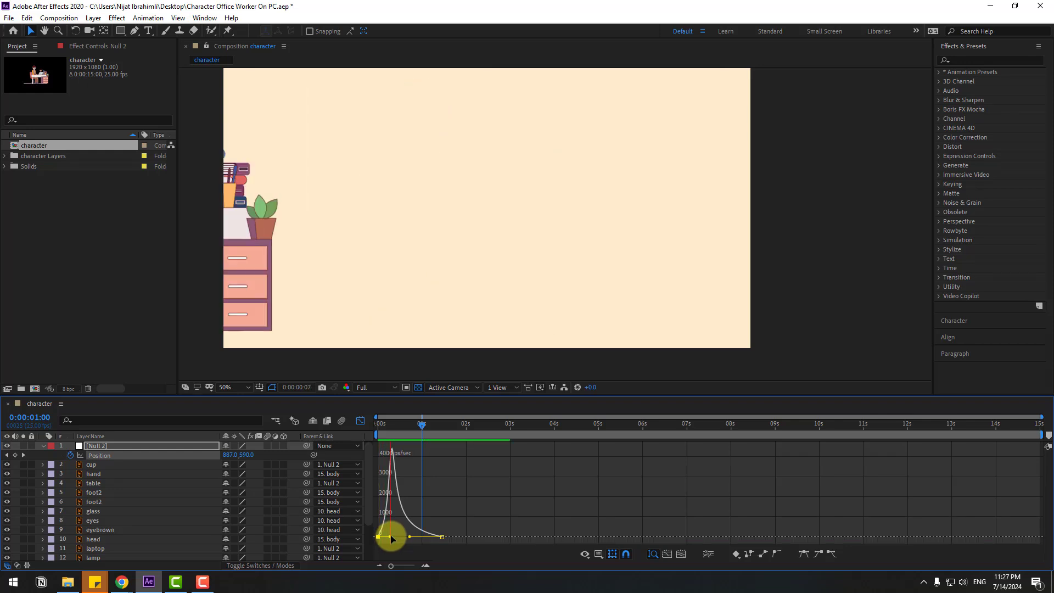
- Close the Graph Editor, move the null's last Position keyframe back to about 1.2 seconds, and preview the slide-in
click(386, 427)
click(360, 420)
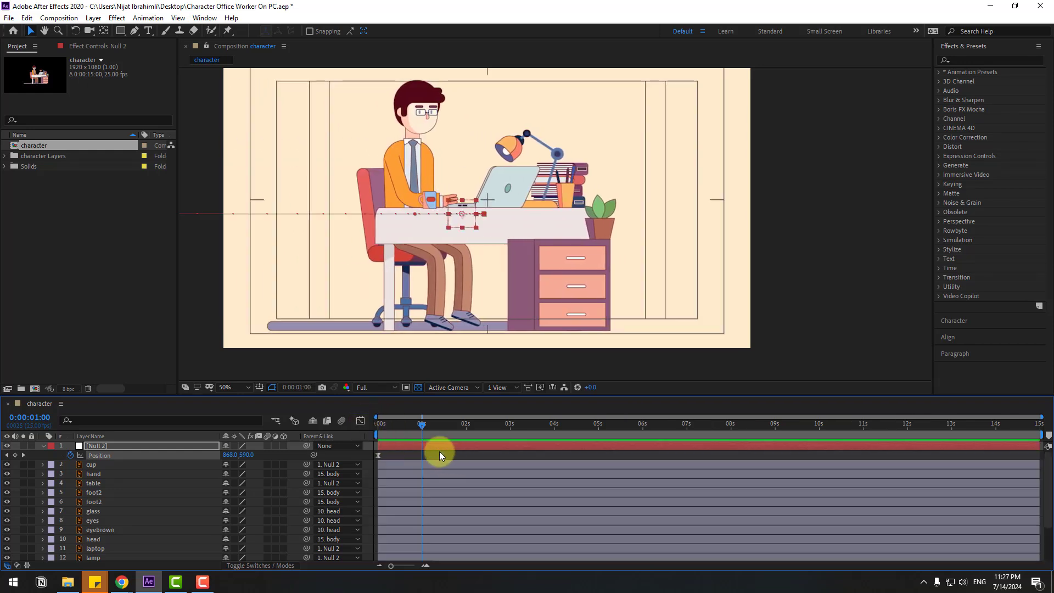
drag(441, 456, 433, 454)
key(space)
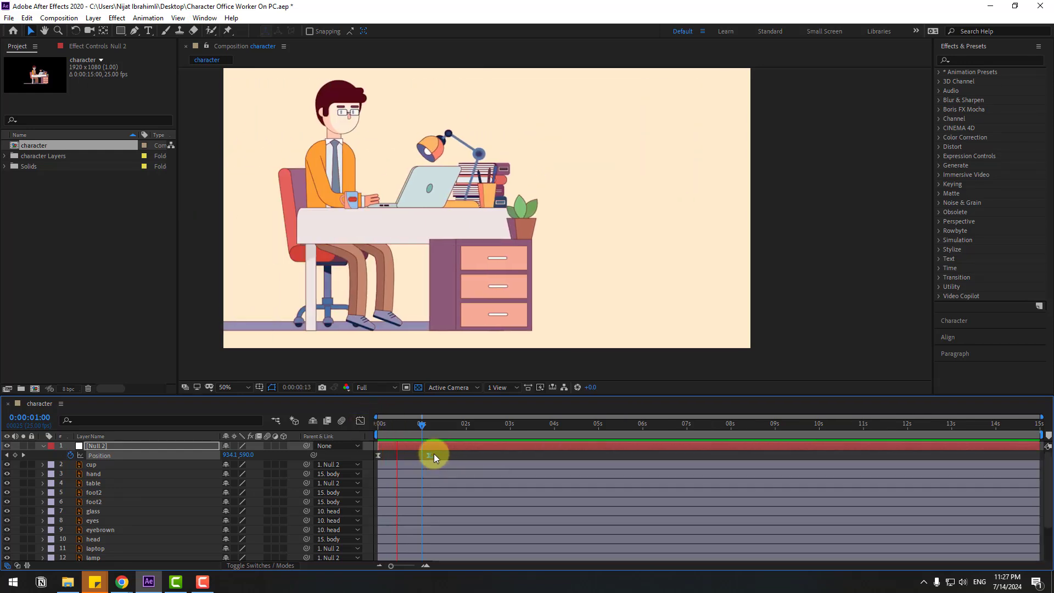
click(487, 445)
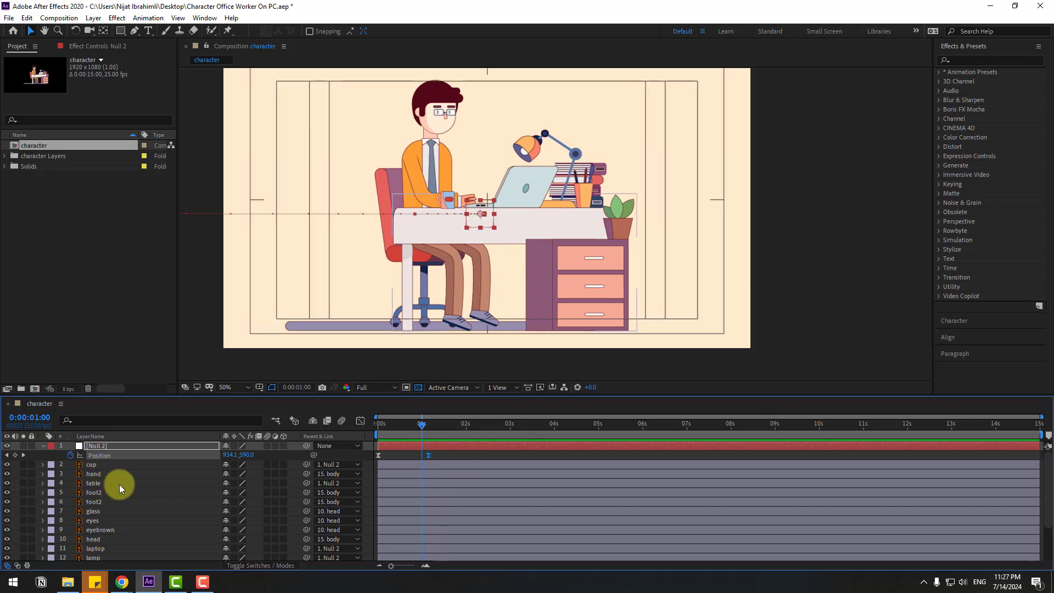
- Reveal the body layer's Rotation property and add a Rotation keyframe at 1 second
scroll(132, 493, down, 3)
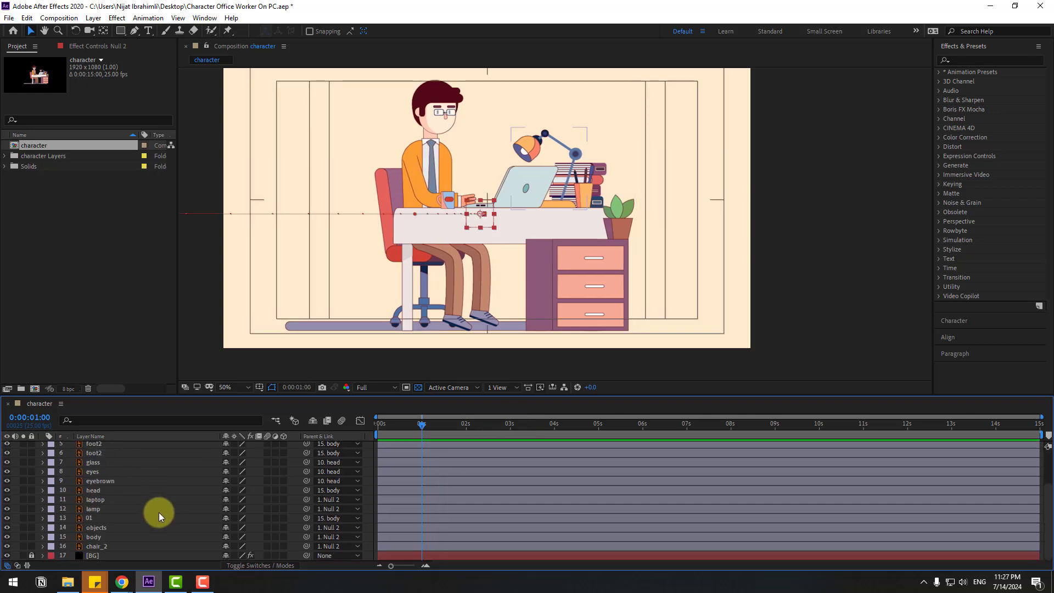
click(94, 538)
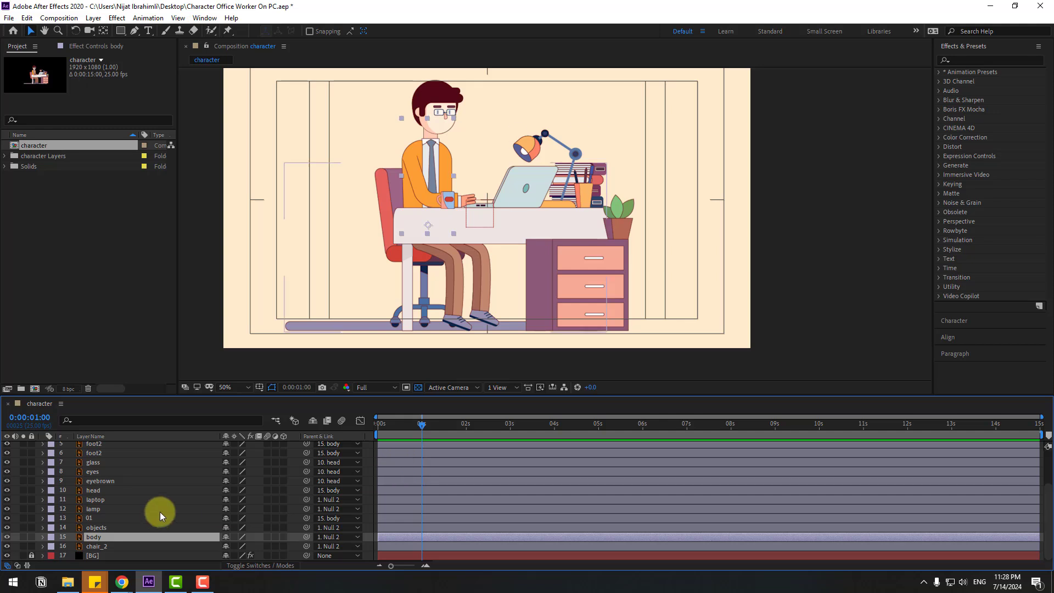
key(r)
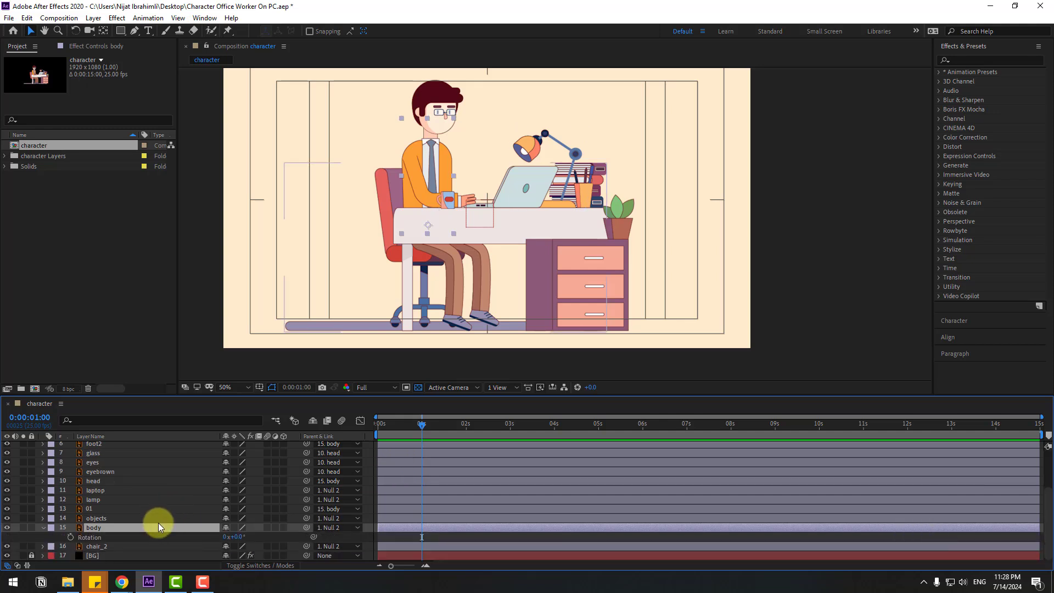
- Parent both foot2 layers to the null instead of the body layer
scroll(123, 516, up, 3)
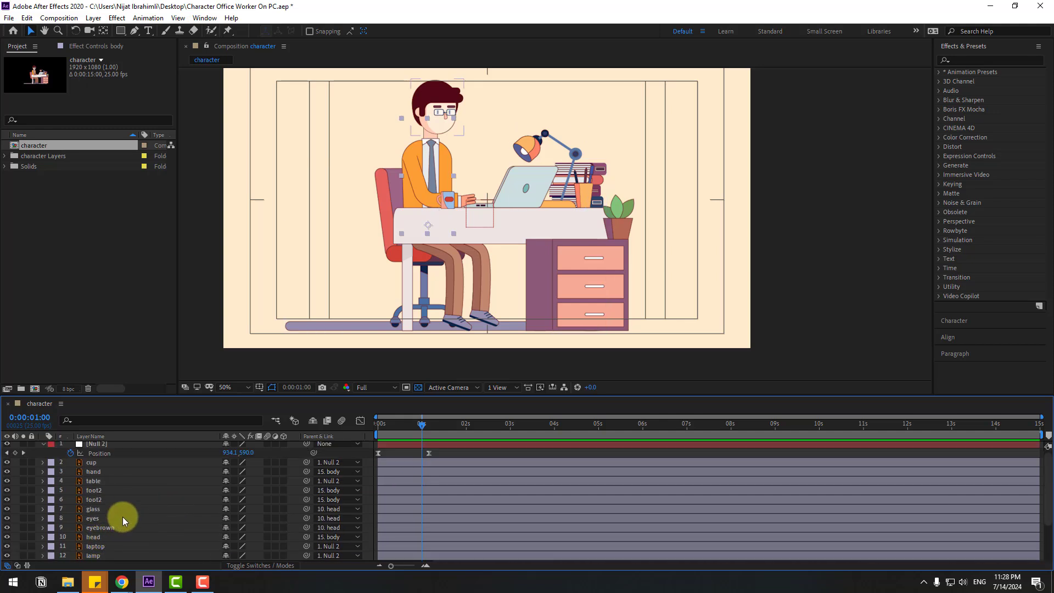
click(102, 491)
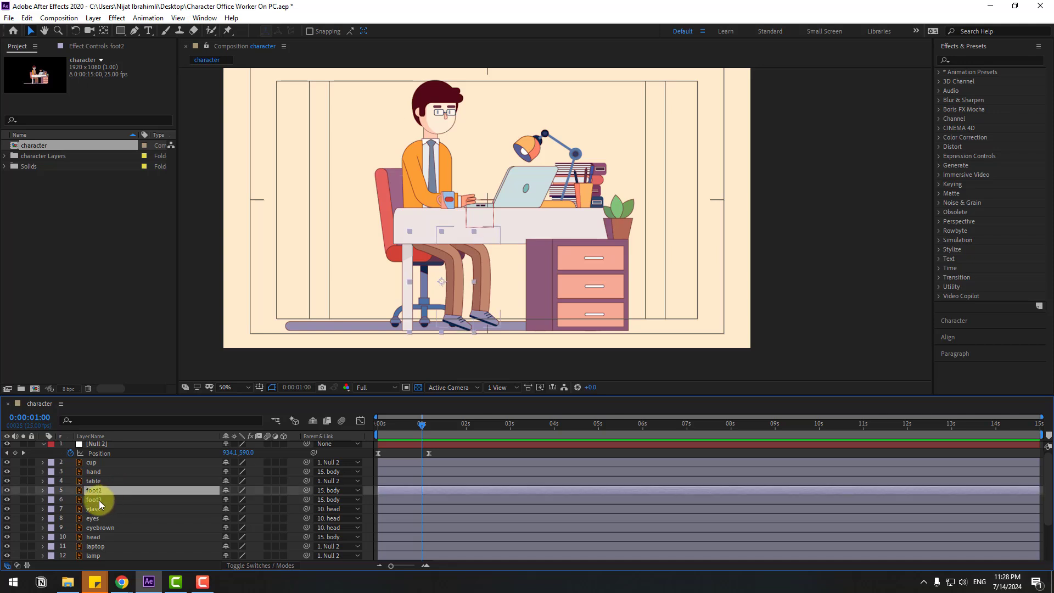
ctrl+click(94, 500)
drag(306, 490, 91, 447)
- Set the body layer's Rotation to -26° and move its keyframe to the start of the timeline
scroll(149, 499, down, 3)
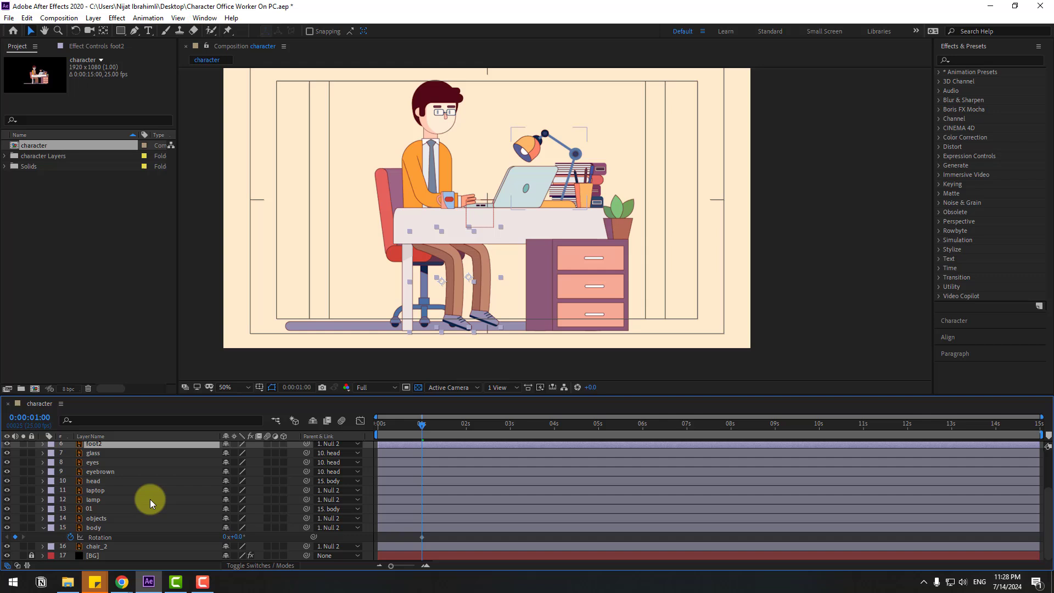
click(90, 528)
key(r)
click(246, 538)
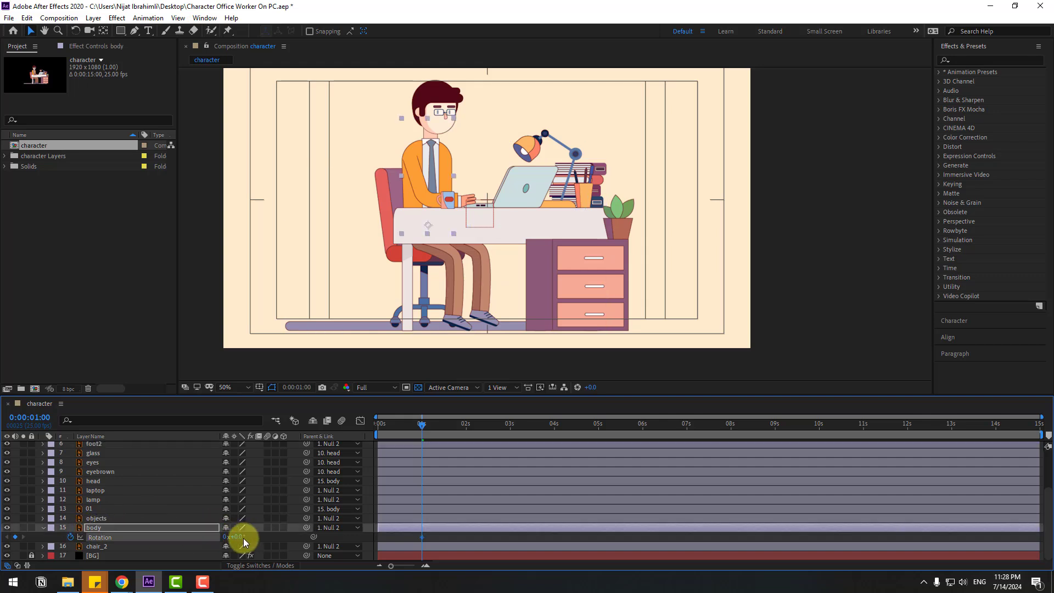
drag(242, 539, 218, 537)
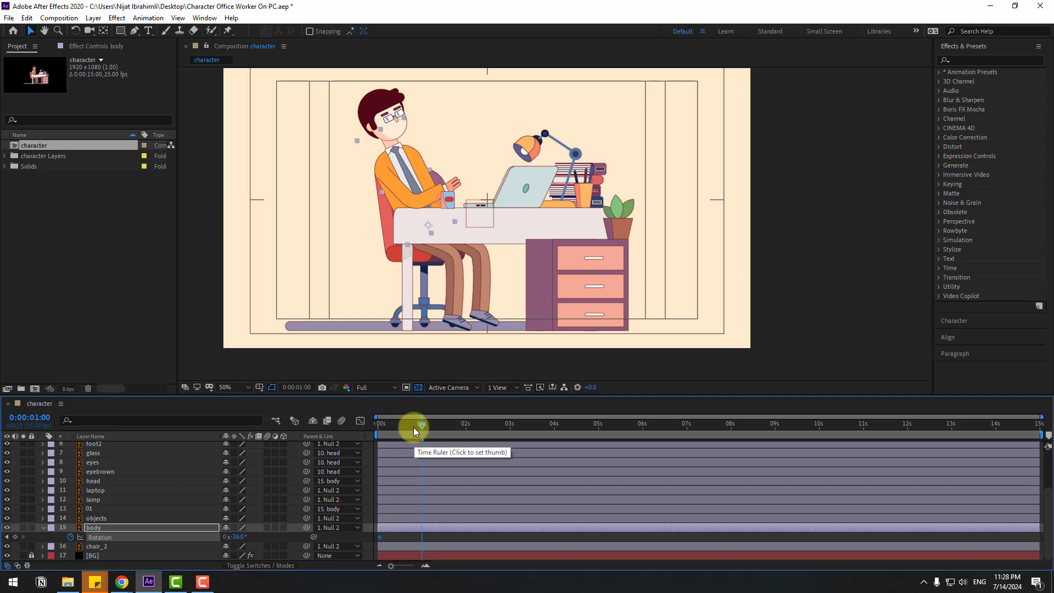
- Set the body layer's Rotation to 10° at frame 20 so the character leans forward
click(377, 426)
mouse_move(377, 427)
mouse_down()
mouse_move(406, 428)
mouse_move(381, 428)
mouse_up()
scroll(446, 460, up, 2)
scroll(429, 461, down, 2)
click(375, 429)
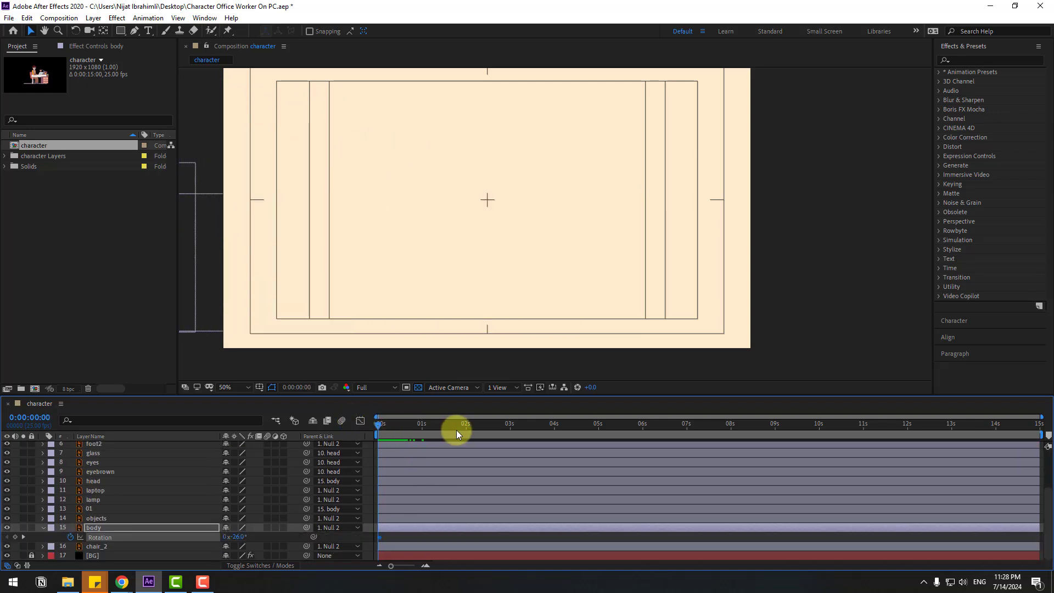
key(shift+Page_Down)
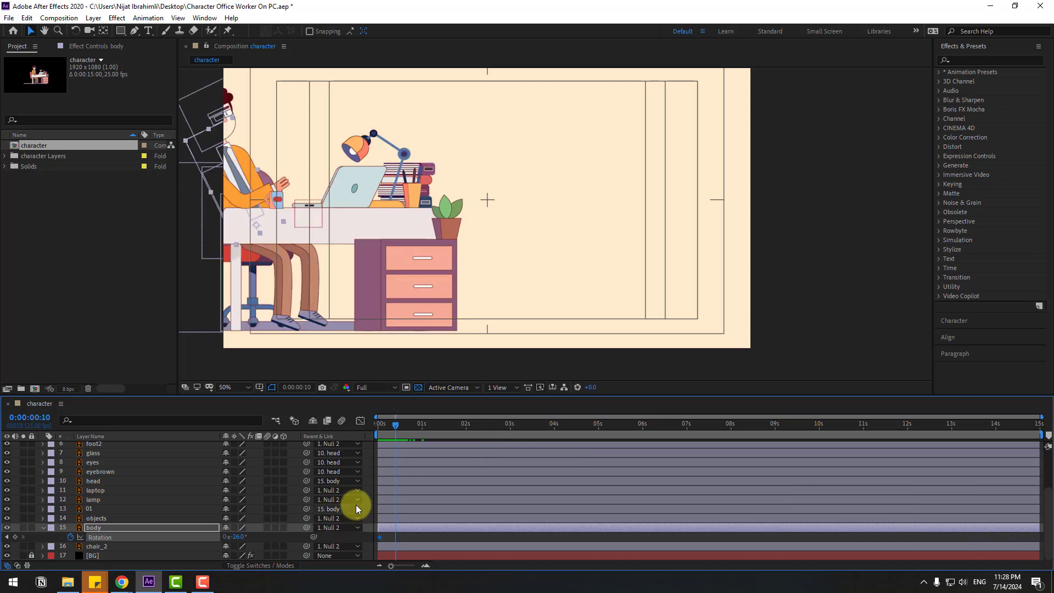
key(shift+Page_Down)
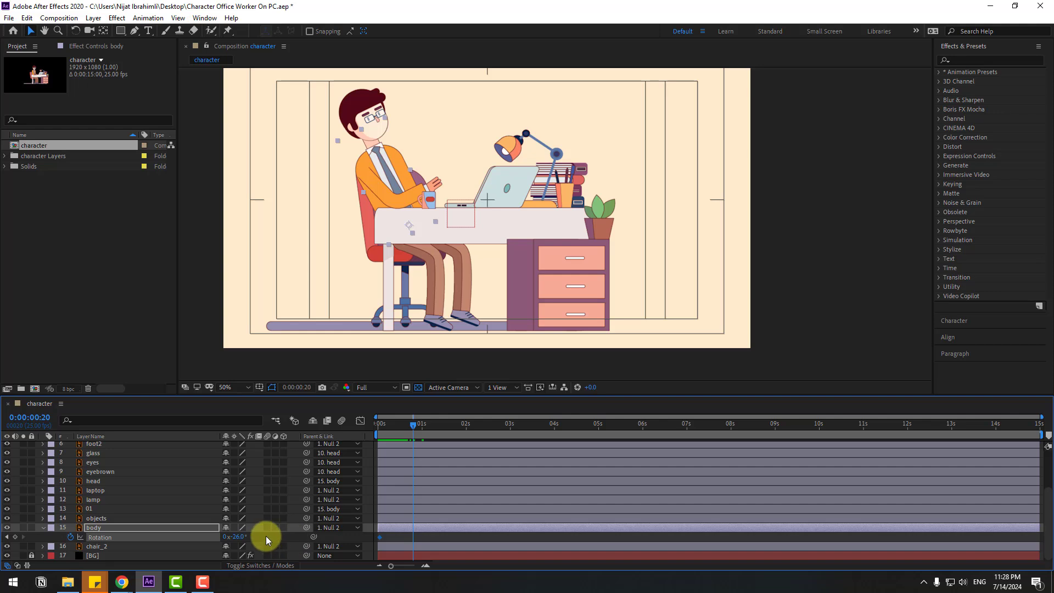
click(240, 537)
text(10)
key(Return)
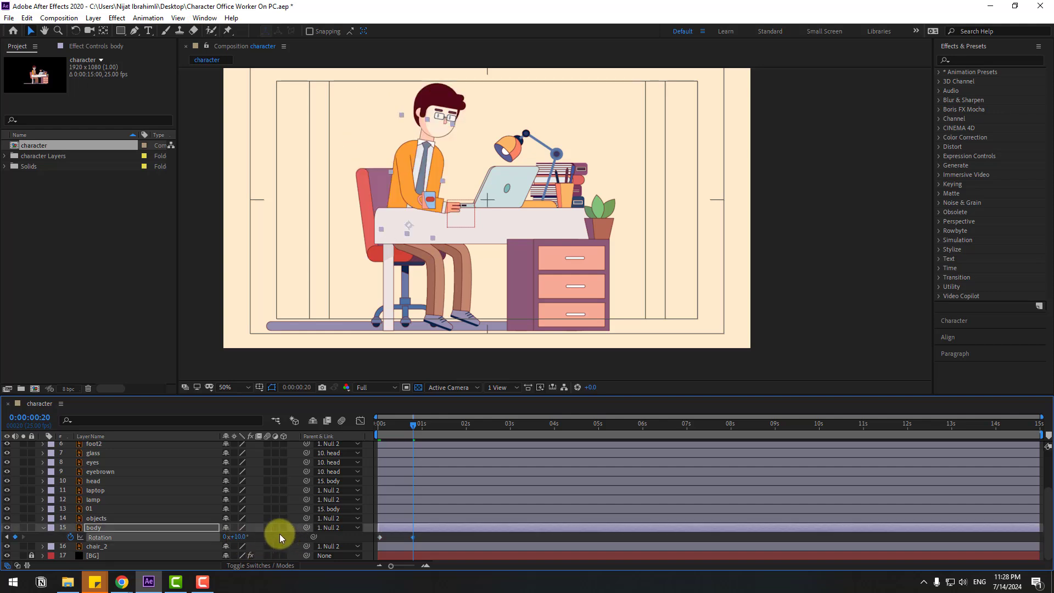
- Set the body layer's Rotation to -5° at 0:00:01:05
key(shift+Page_Down)
click(239, 536)
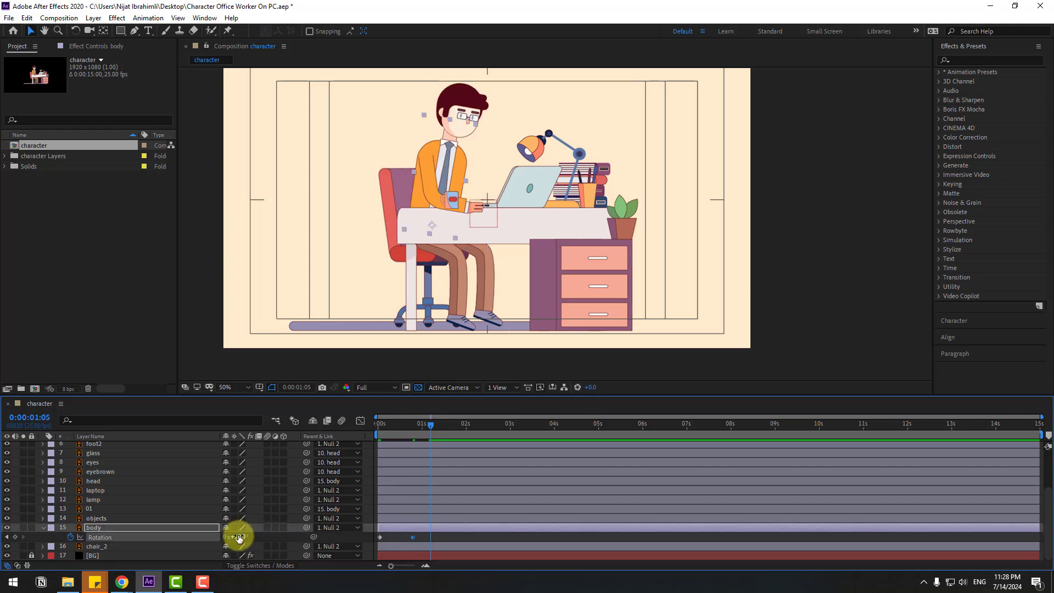
text(-5)
key(Return)
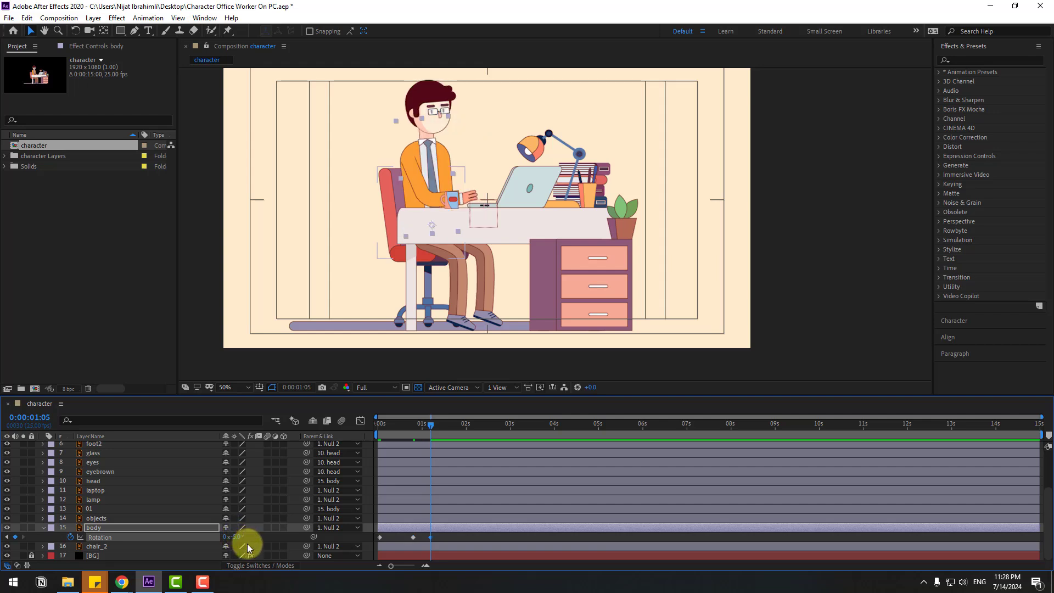
- Set the body layer's Rotation to 2.5° at 0:00:01:15 and to 0° at 0:00:02:00
click(237, 537)
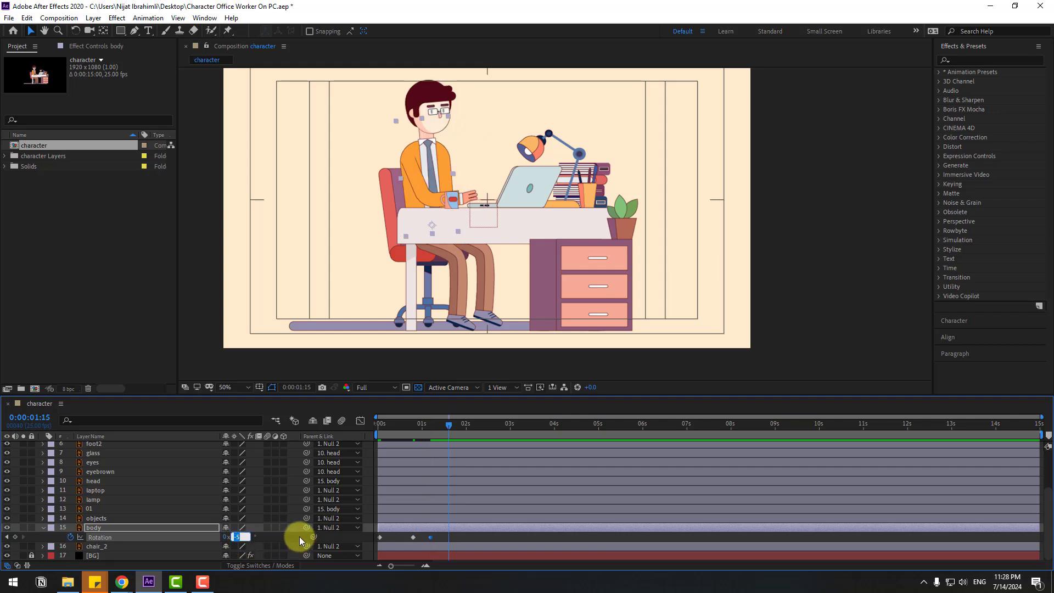
text(2.5)
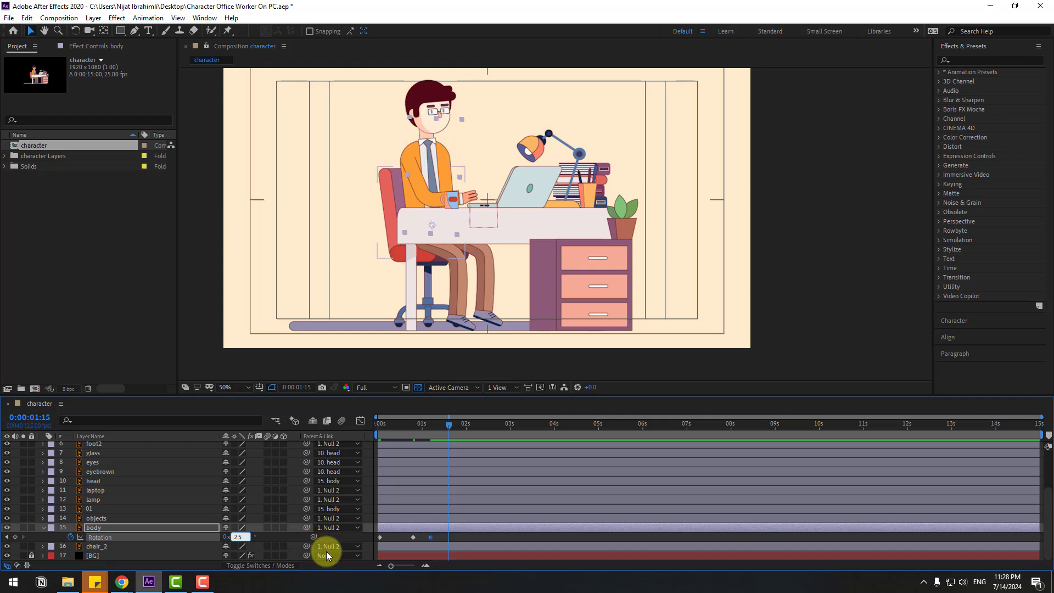
key(Return)
click(241, 539)
text(0)
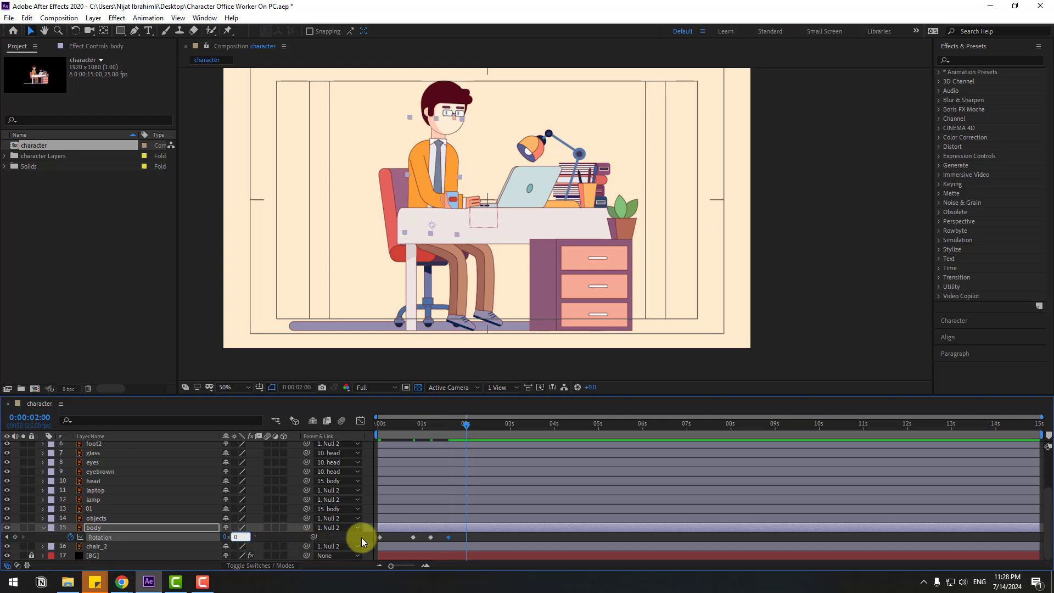
key(Return)
- Apply Easy Ease to all of the body's Rotation keyframes and preview the sway
drag(377, 539, 380, 538)
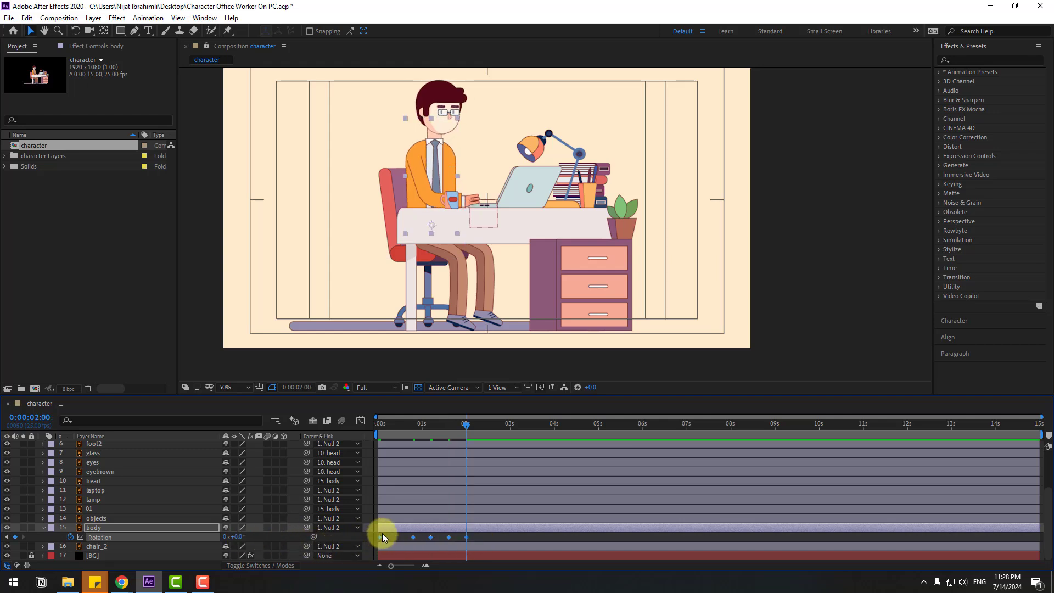
right_click(382, 532)
mouse_move(446, 529)
click(541, 458)
key(space)
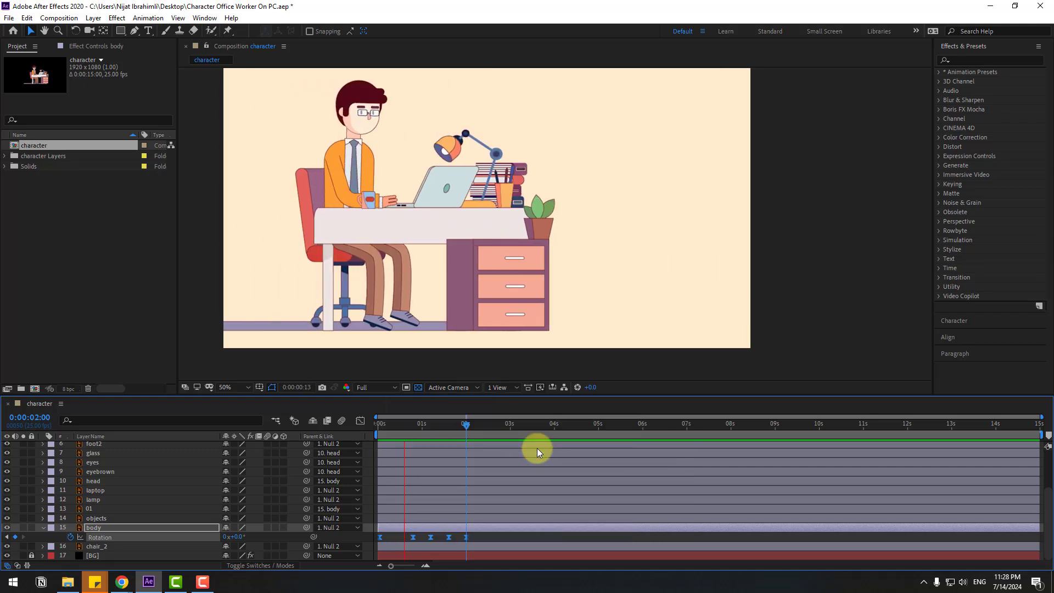
key(space)
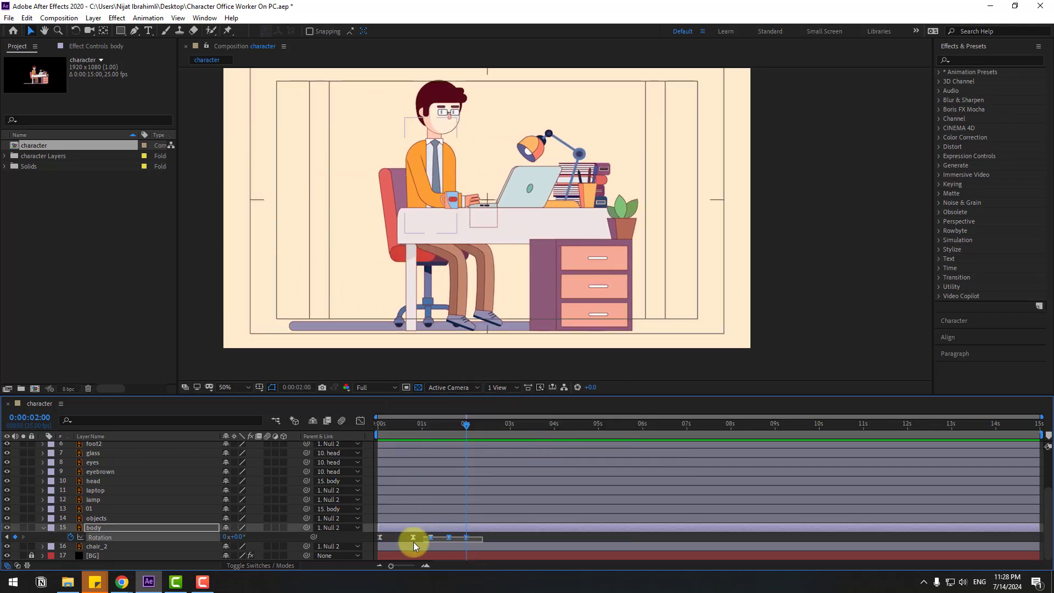
- Shift all of the body's Rotation keyframes about 5 frames later and preview the timing
drag(371, 547, 378, 541)
drag(384, 537, 390, 538)
key(space)
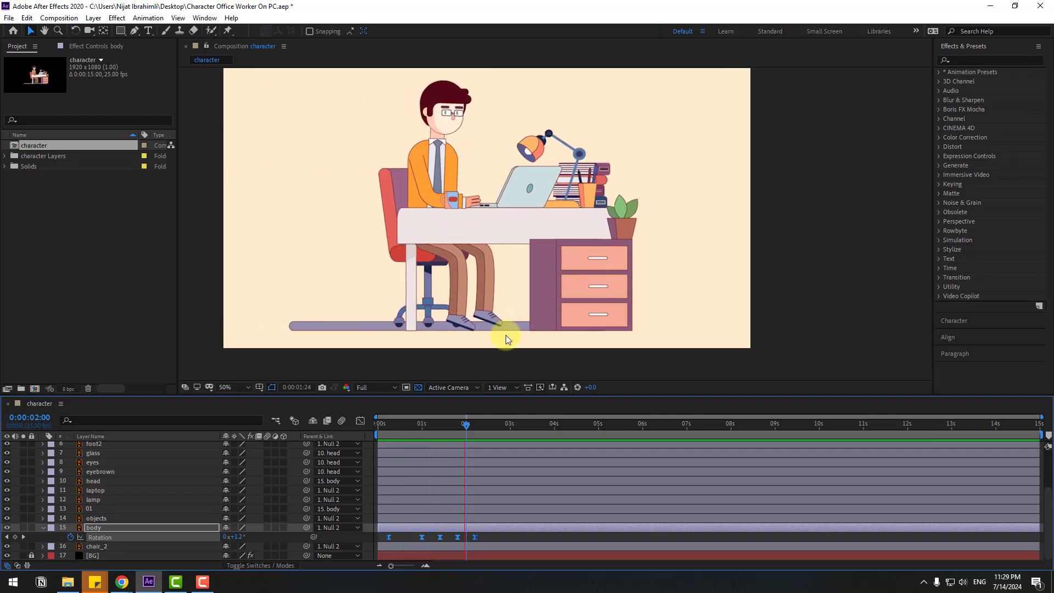
click(523, 232)
- Select the hand layer, enlarge the composition view to 100%, and solo the layer
key(shift+slash)
scroll(180, 493, up, 3)
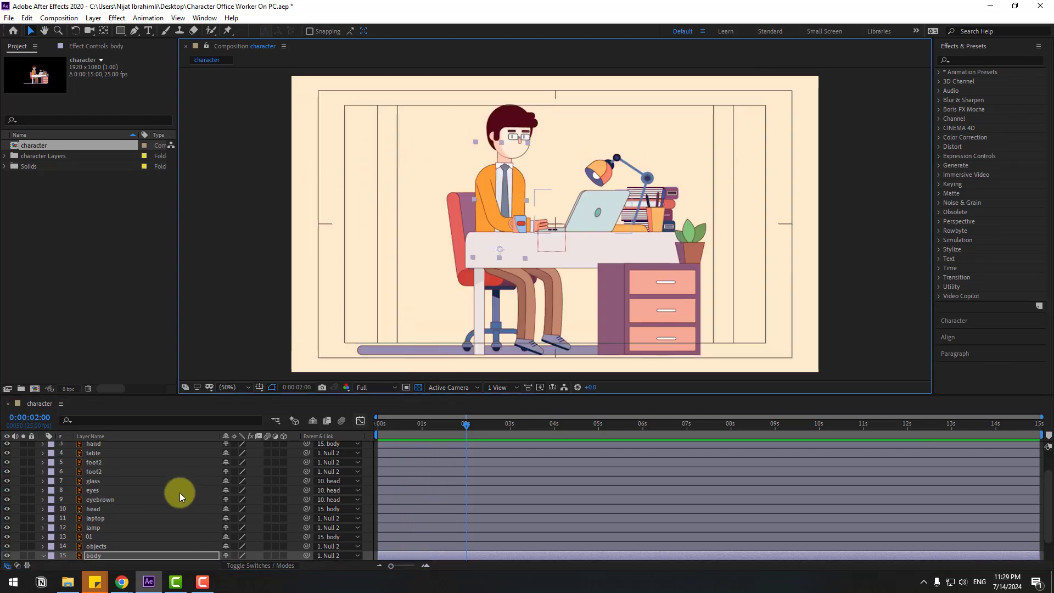
click(101, 474)
key(period)
drag(394, 263, 415, 275)
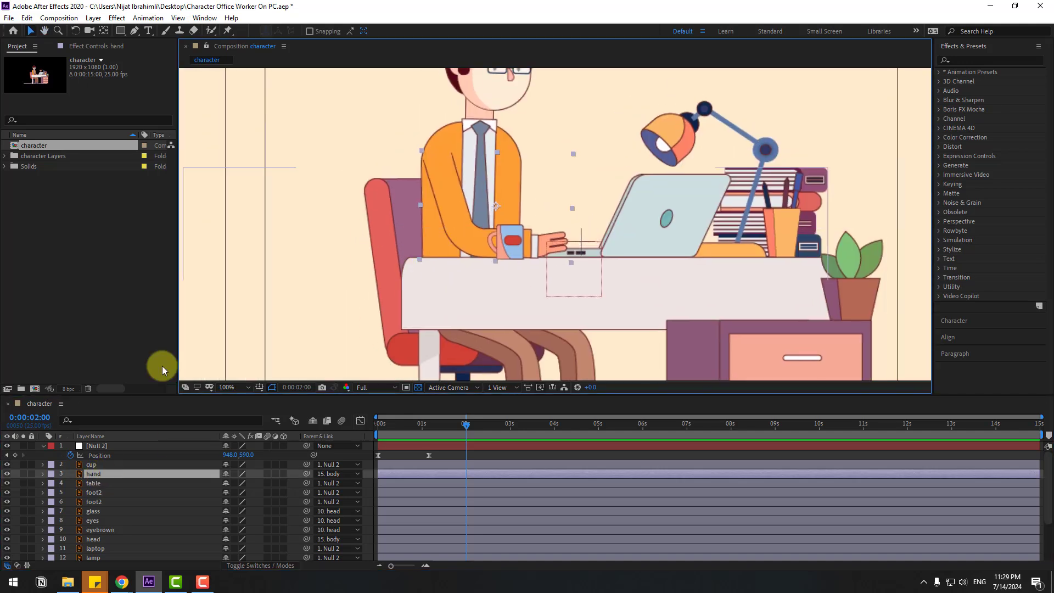
click(23, 473)
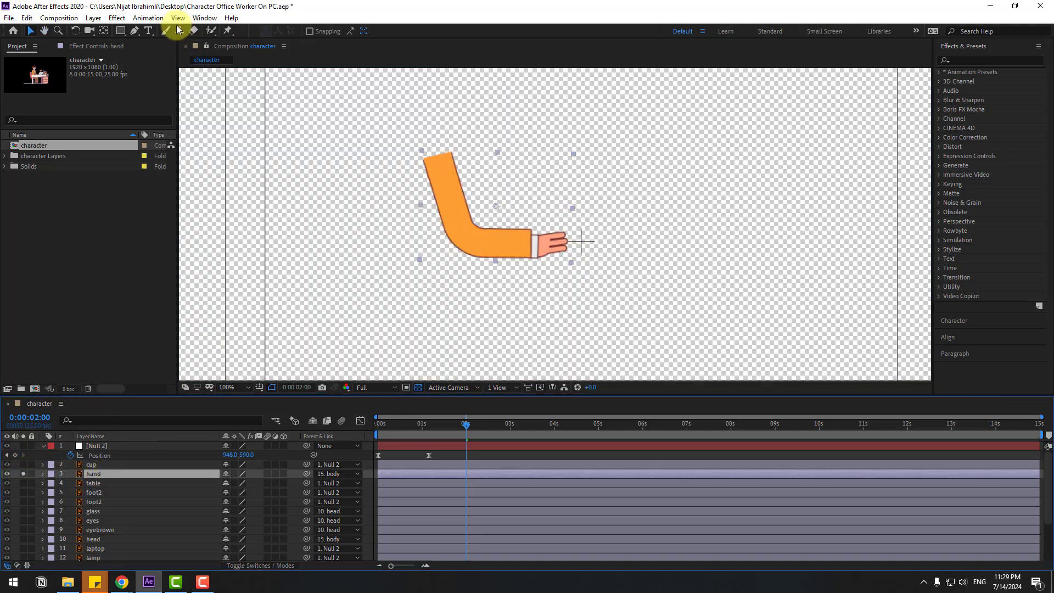
- Move the hand layer's anchor point to the shoulder end of the sleeve and turn off the layer's solo
click(103, 31)
drag(499, 215, 455, 174)
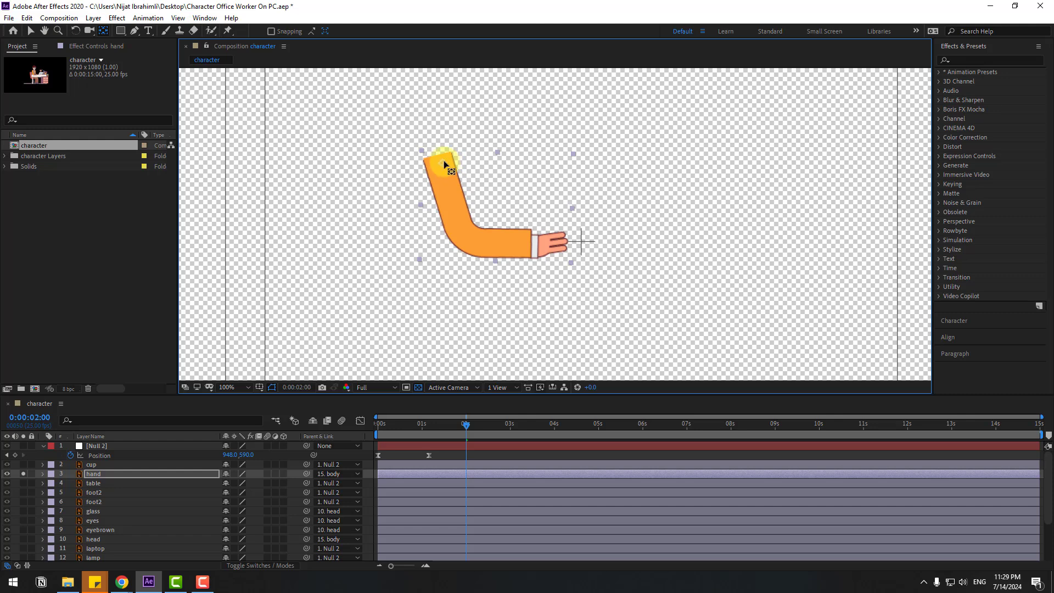
click(28, 32)
click(113, 474)
click(23, 473)
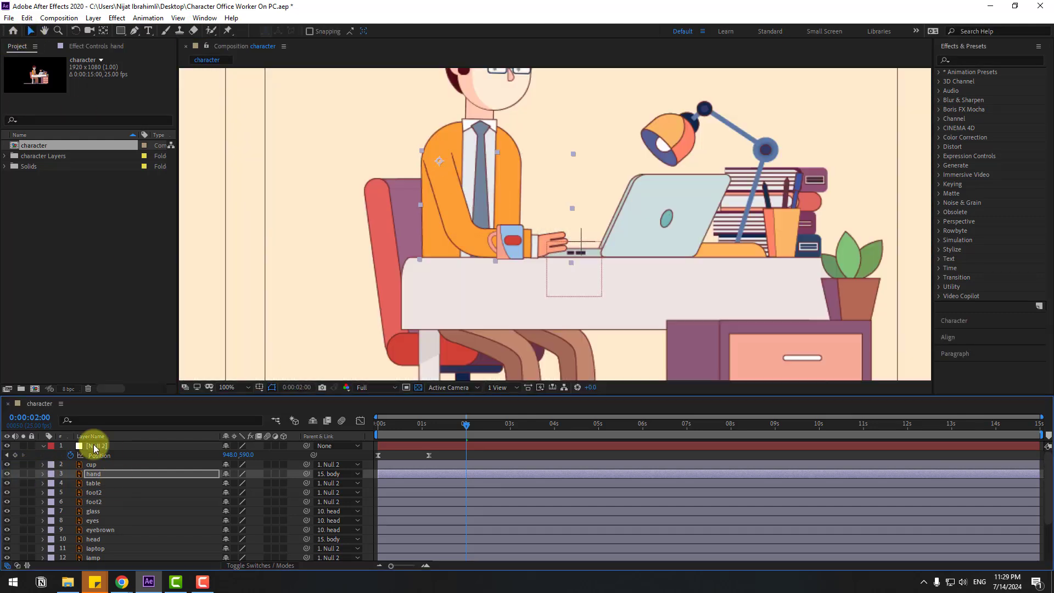
- Set the hand layer's Rotation to 70° and place its first Rotation keyframe at about 0:00:00:07
scroll(465, 332, down, 2)
key(r)
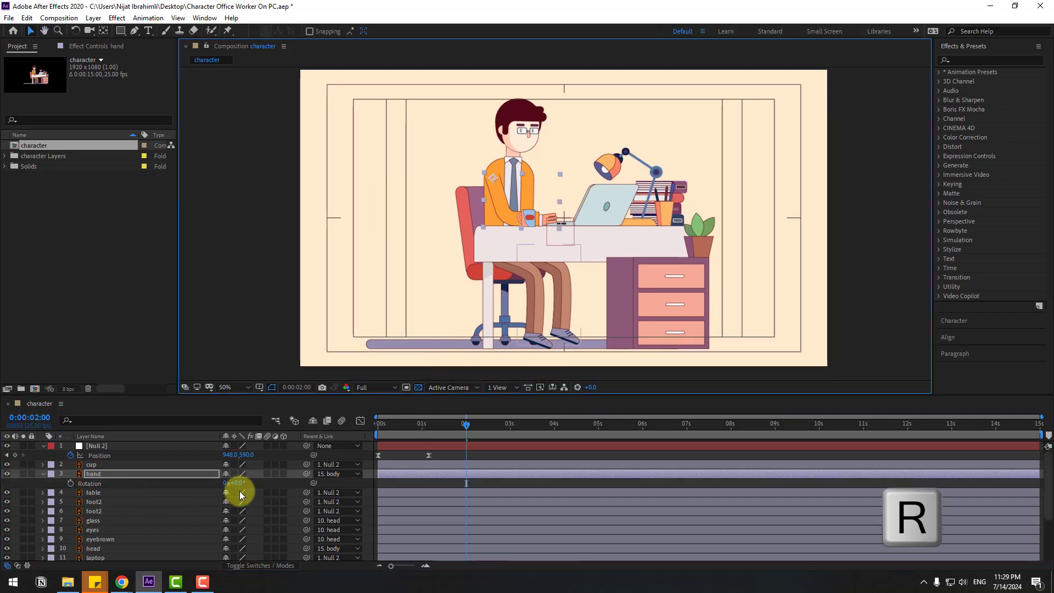
drag(233, 483, 272, 475)
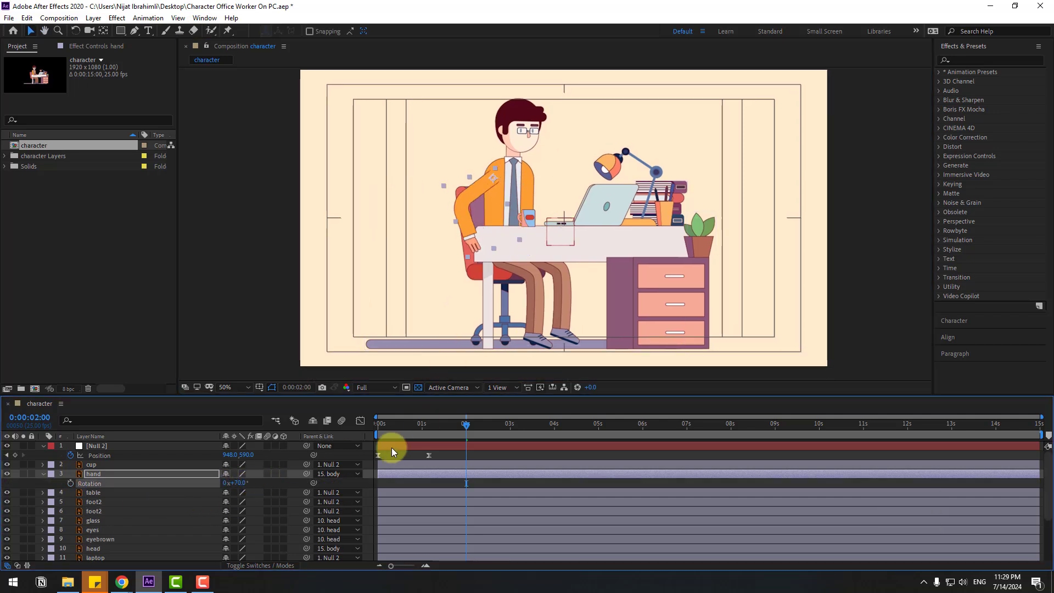
drag(452, 430, 348, 431)
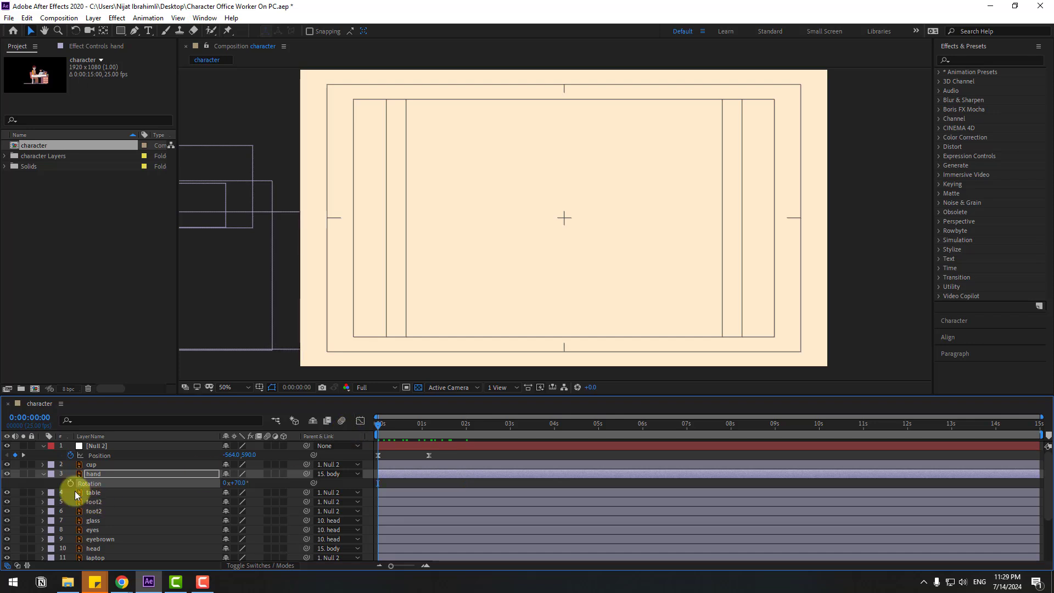
scroll(410, 489, down, 1)
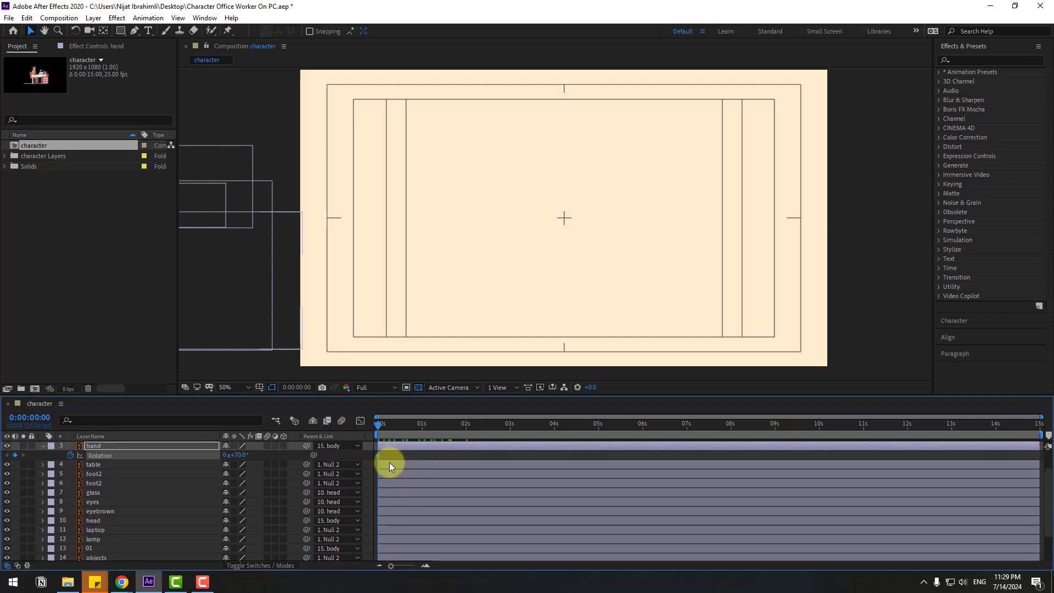
drag(382, 427, 390, 427)
scroll(407, 481, up, 1)
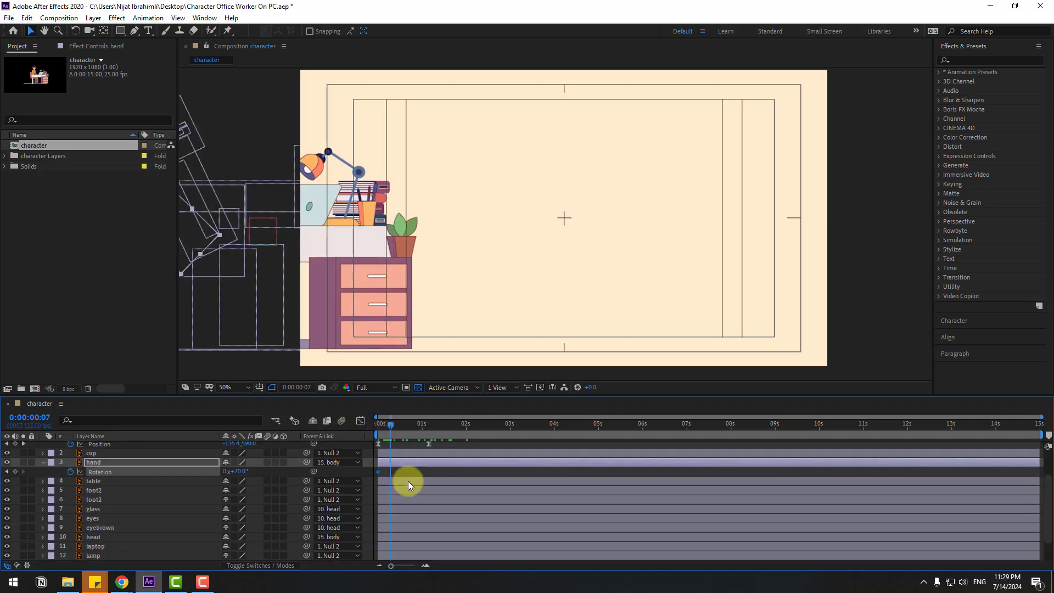
drag(380, 482, 389, 483)
- Set the hand's Rotation to -25° at 0:00:01:00, in line with the body's second Rotation keyframe
scroll(396, 448, down, 2)
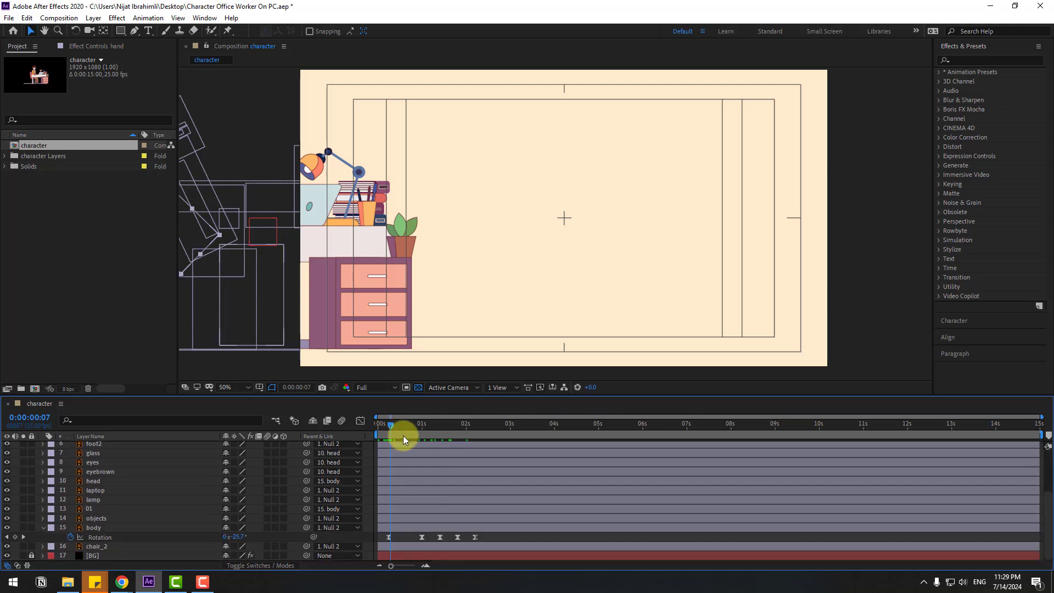
drag(404, 425, 418, 426)
scroll(420, 476, up, 2)
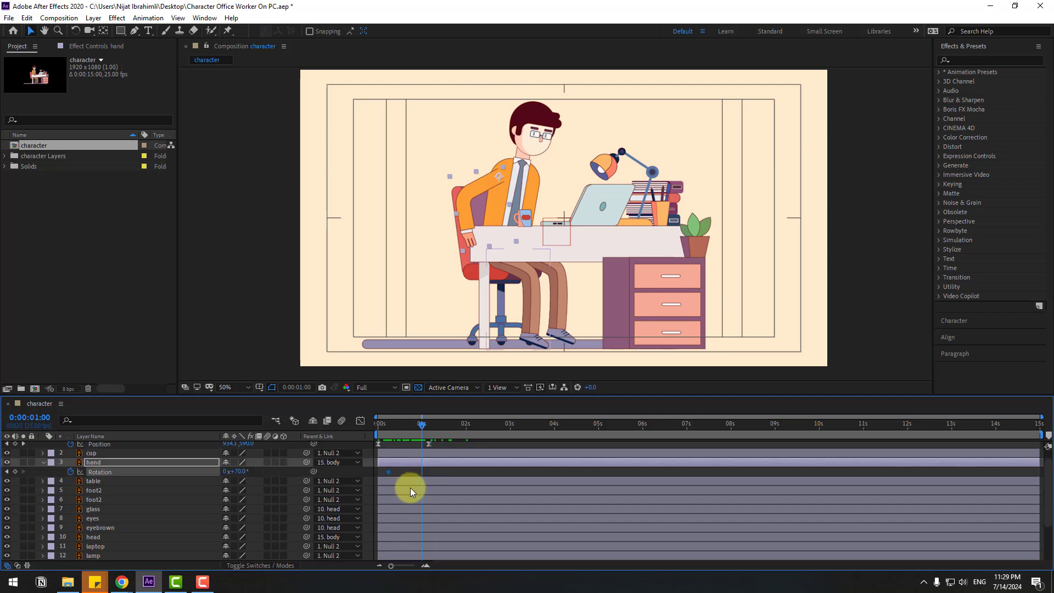
drag(245, 482, 195, 485)
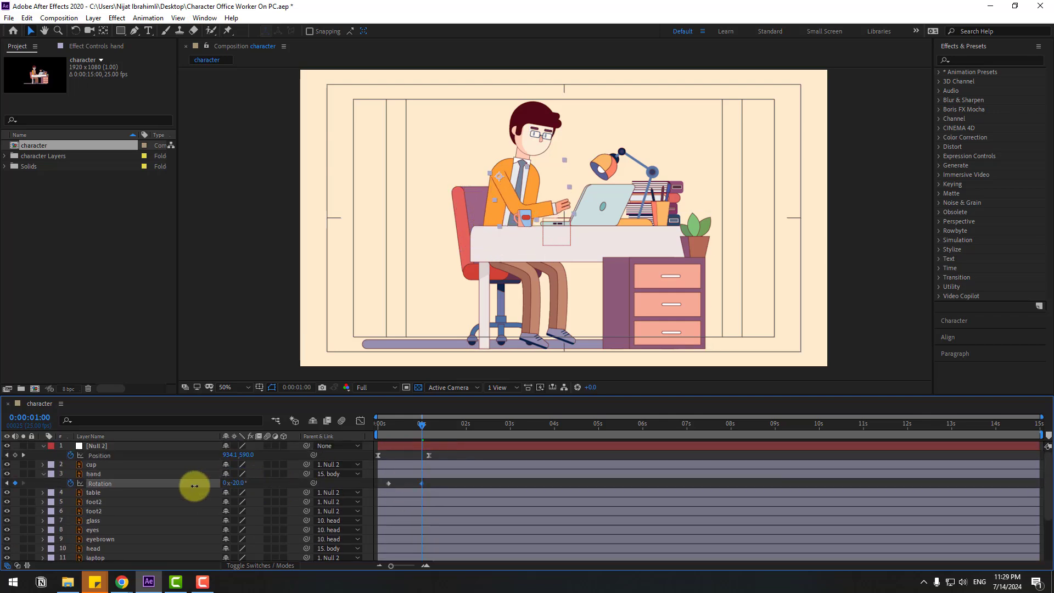
- Set the hand's Rotation to 25° at 0:00:01:10 and to 0° at 0:00:01:20
key(shift+Page_Down)
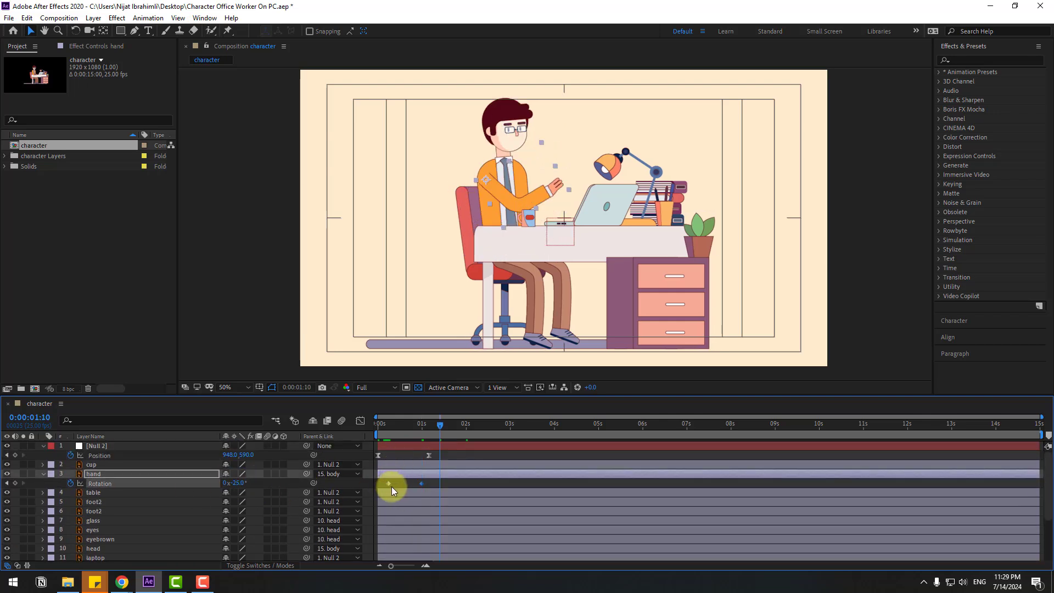
drag(242, 488, 264, 483)
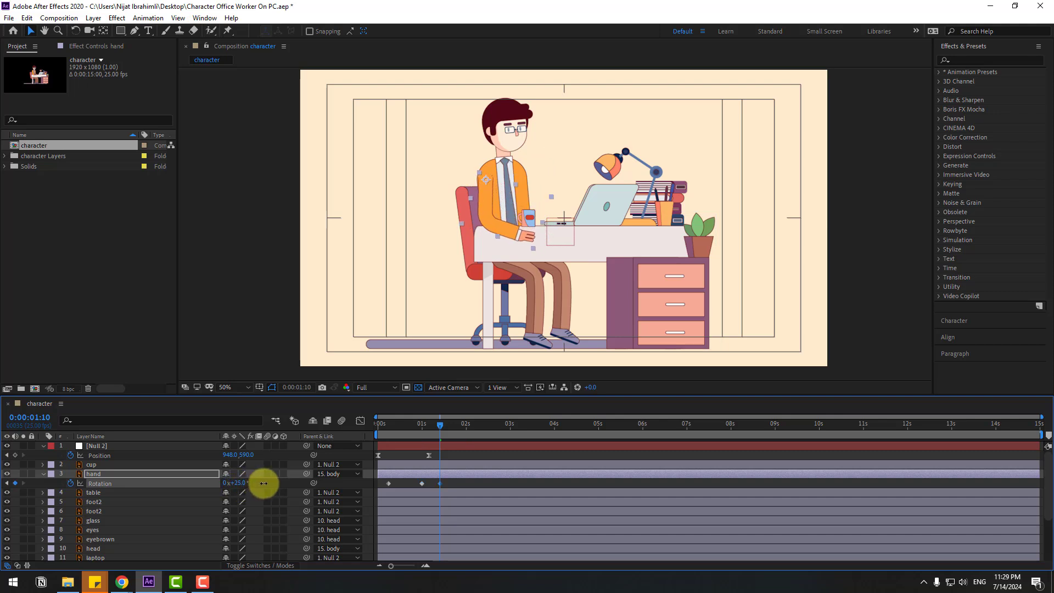
key(shift+Page_Down)
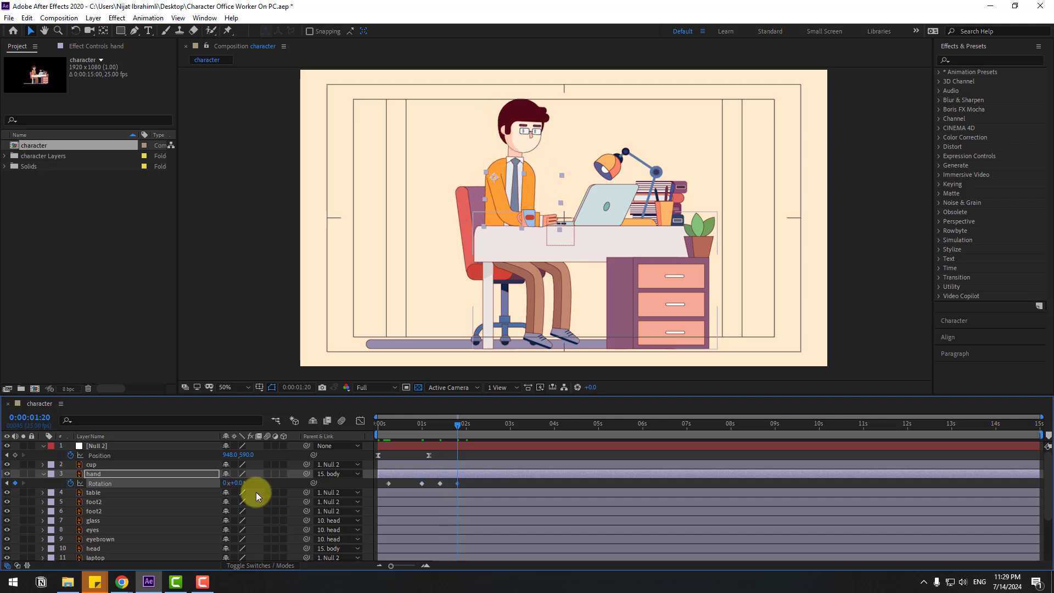
- Apply Easy Ease to all of the hand's Rotation keyframes and preview the arm movement
drag(472, 482, 351, 494)
right_click(388, 482)
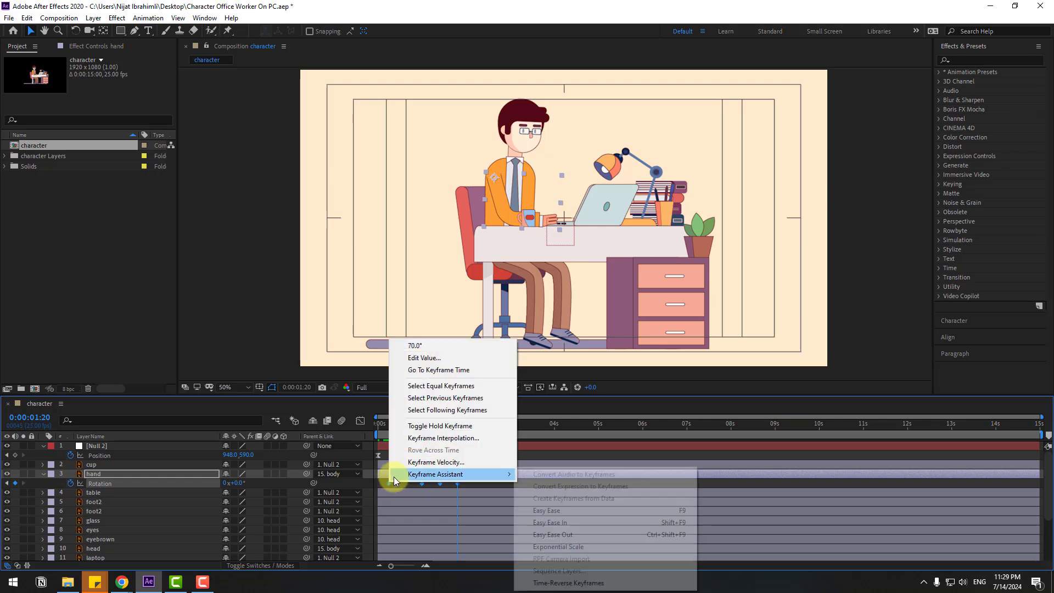
mouse_move(433, 474)
click(572, 518)
key(space)
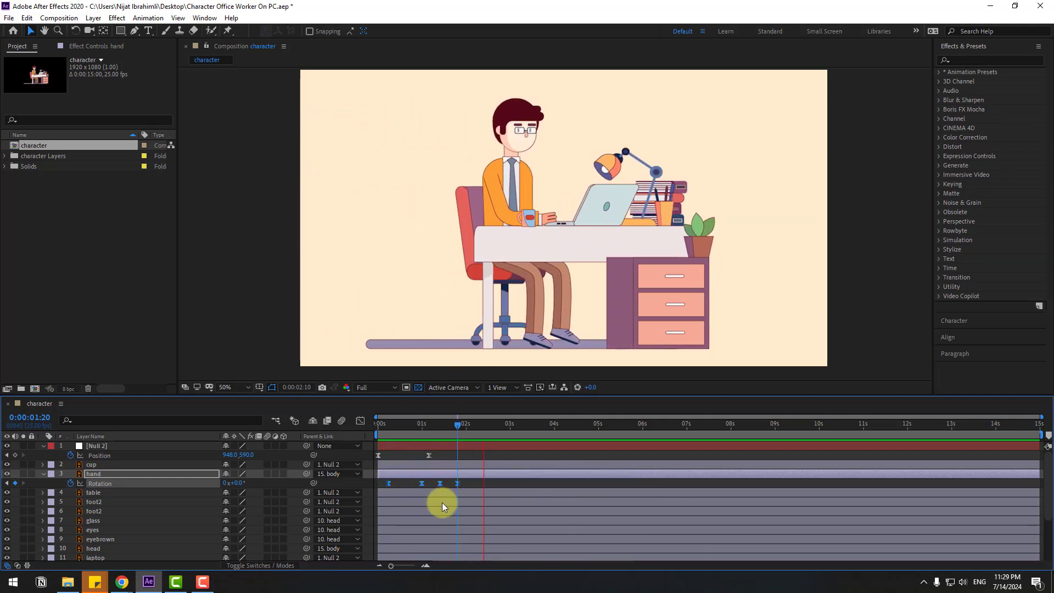
key(space)
- Move the hand's Rotation keyframes earlier, from near the start to about 0:00:01:10, and preview the timing
drag(421, 483, 379, 483)
key(space)
click(515, 450)
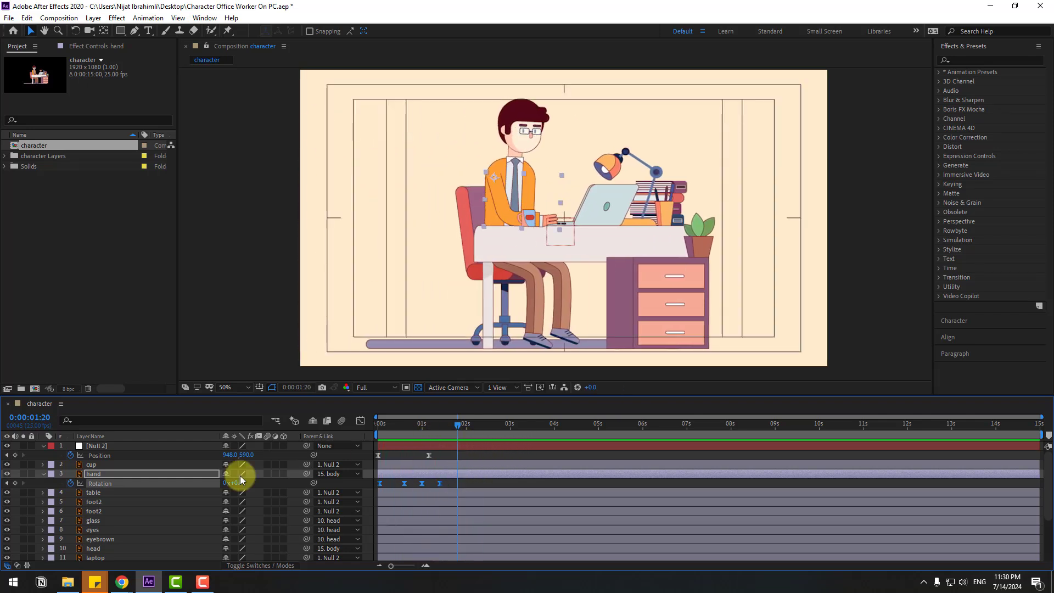
- Set the head layer's Rotation to -31° and add its first Rotation keyframe at 0:00:00:05
scroll(169, 489, down, 3)
click(94, 493)
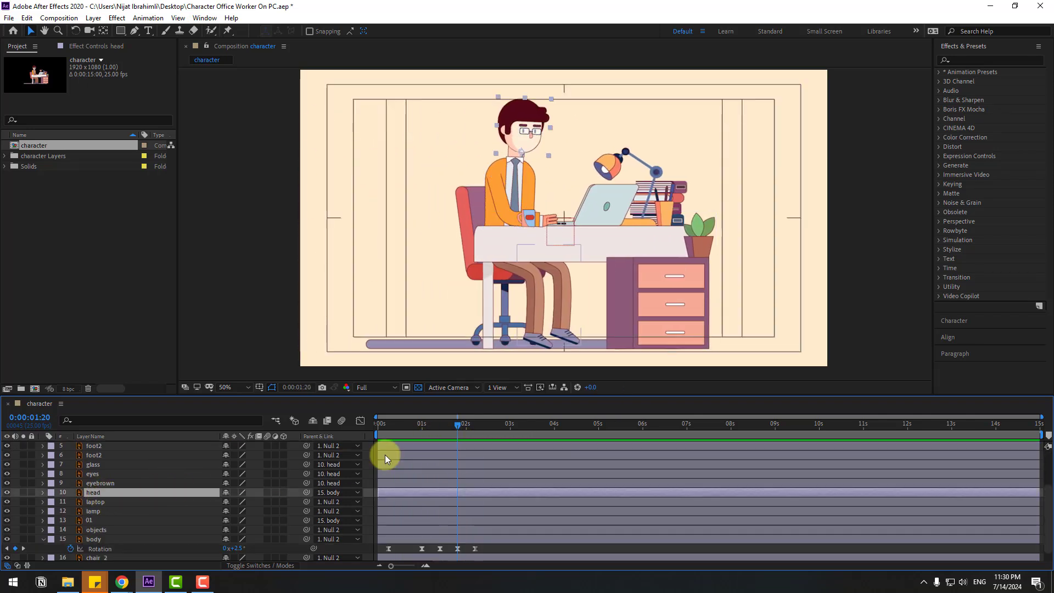
key(r)
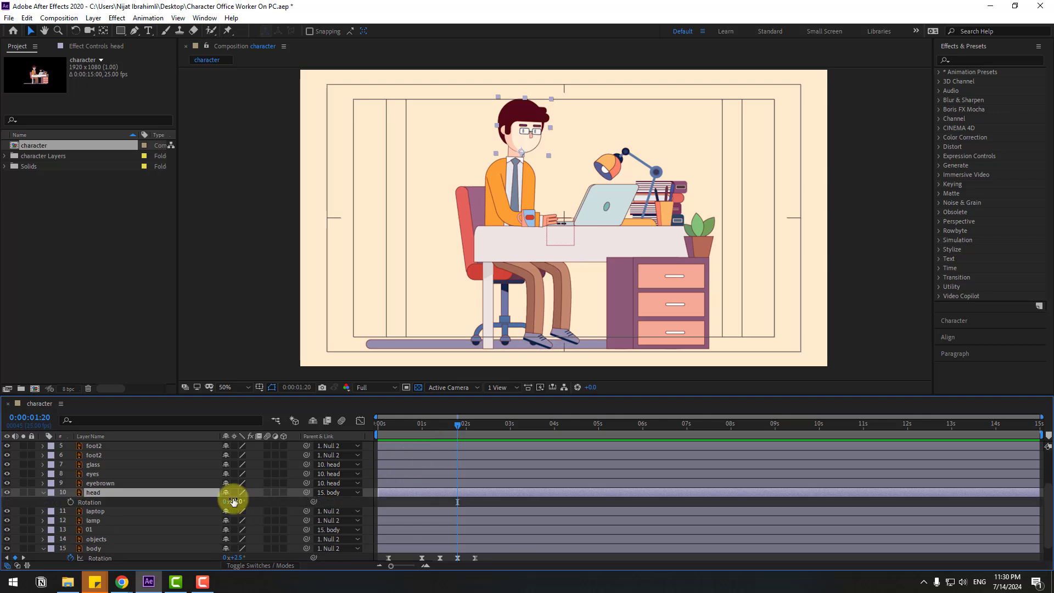
drag(236, 501, 223, 500)
click(386, 426)
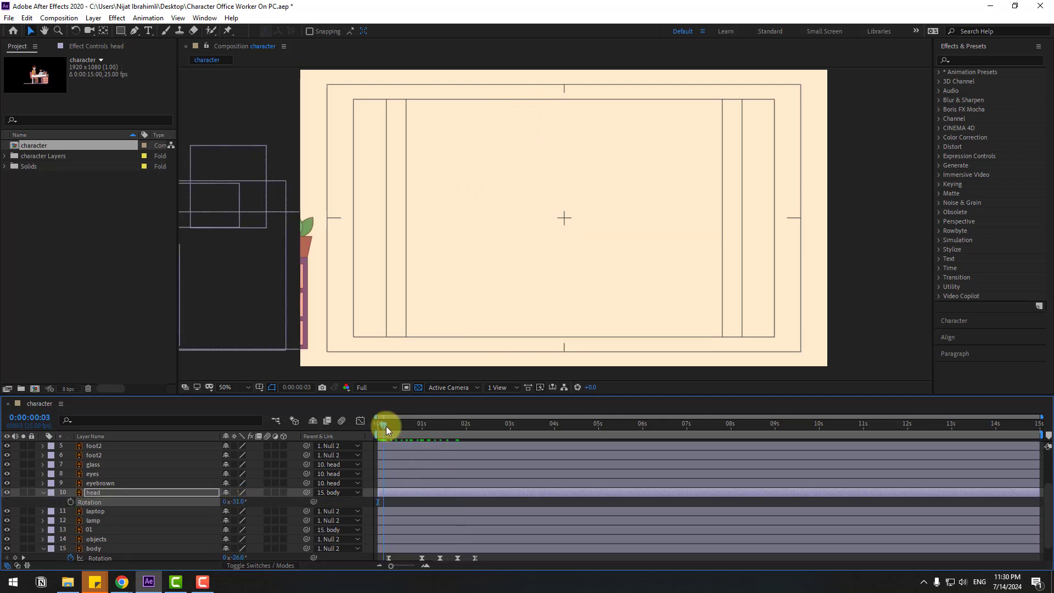
click(70, 501)
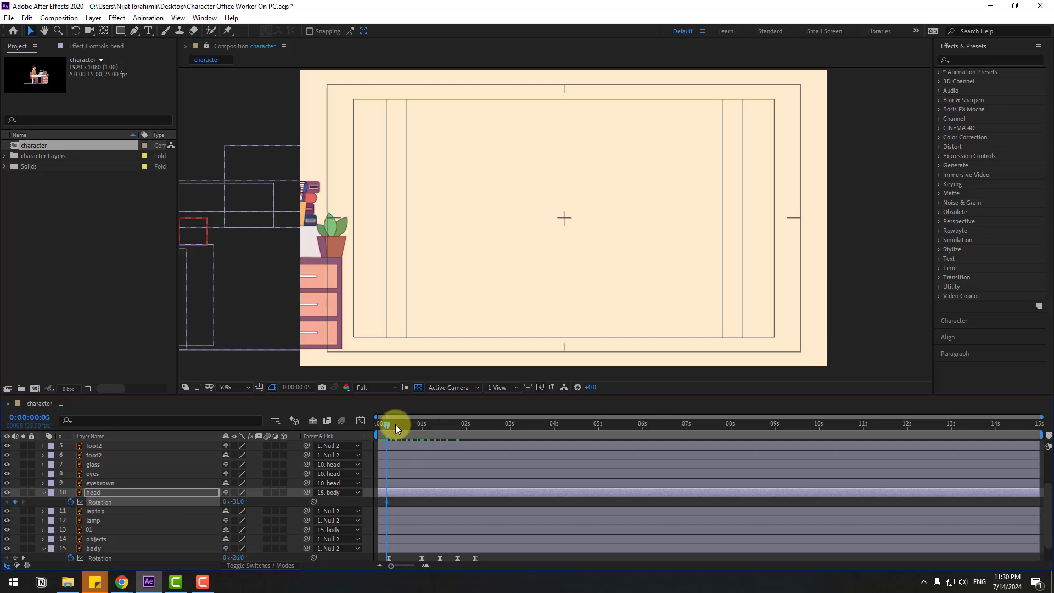
- Set the head's Rotation to 15° at 0:00:00:24, trying 10° first
drag(395, 423, 420, 425)
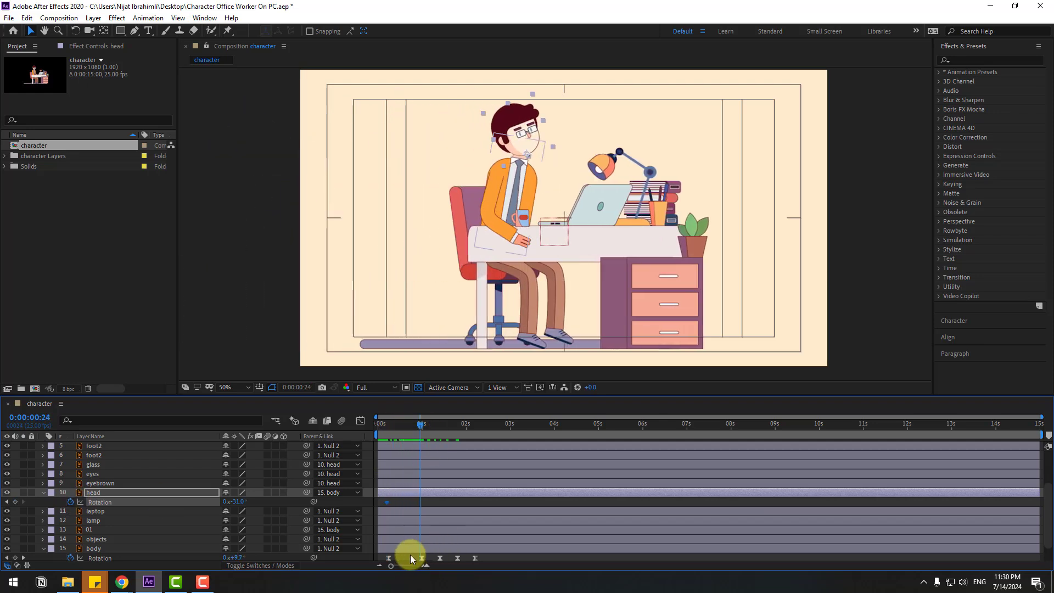
click(241, 501)
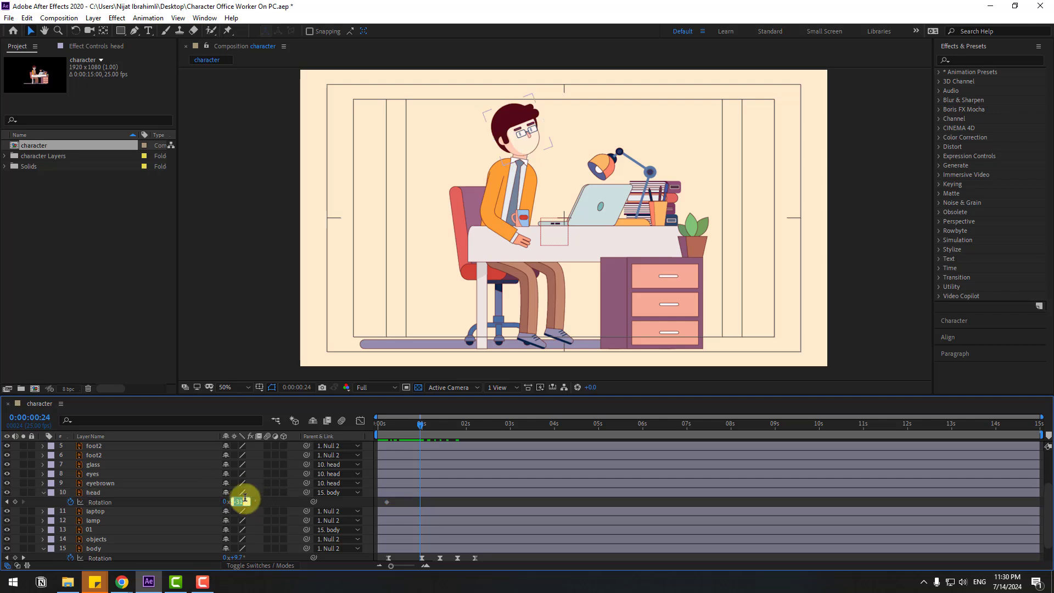
text(10)
key(Return)
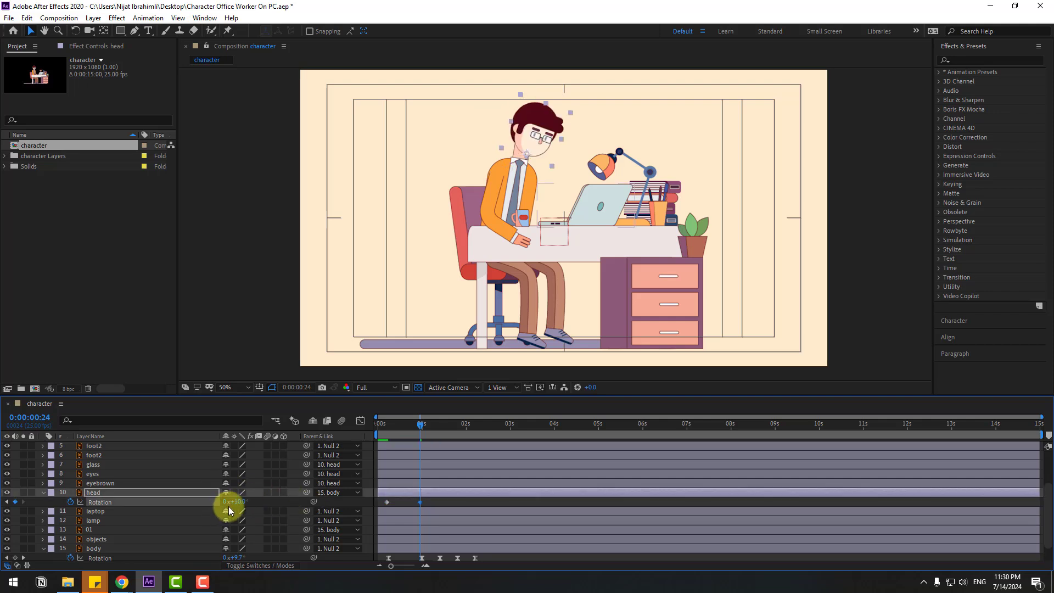
text(15)
key(Return)
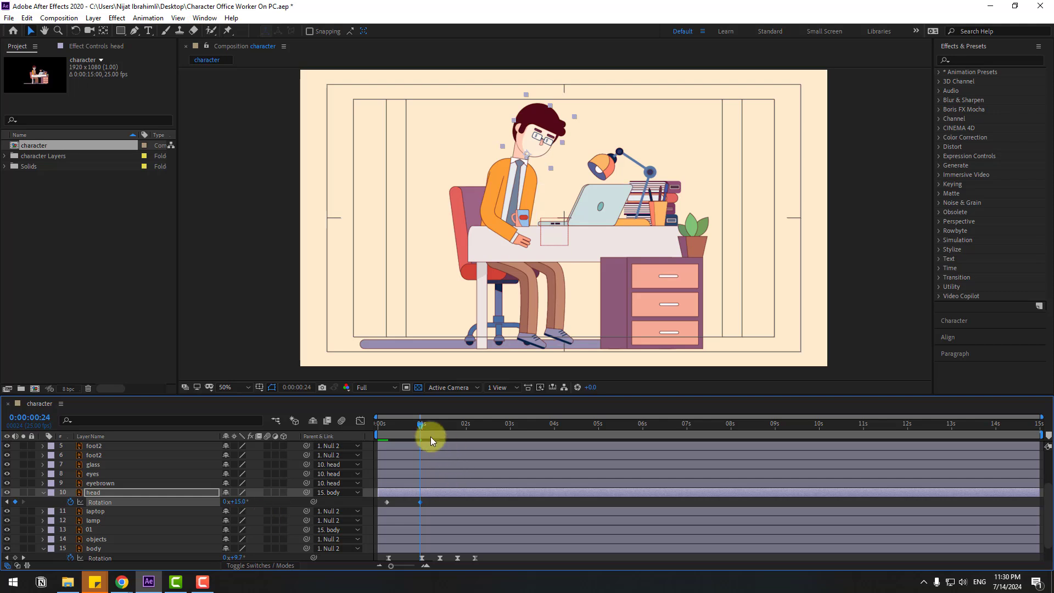
- Set the head's Rotation to -8° at 0:00:01:10 and to 4° at 0:00:01:20
drag(423, 426, 439, 424)
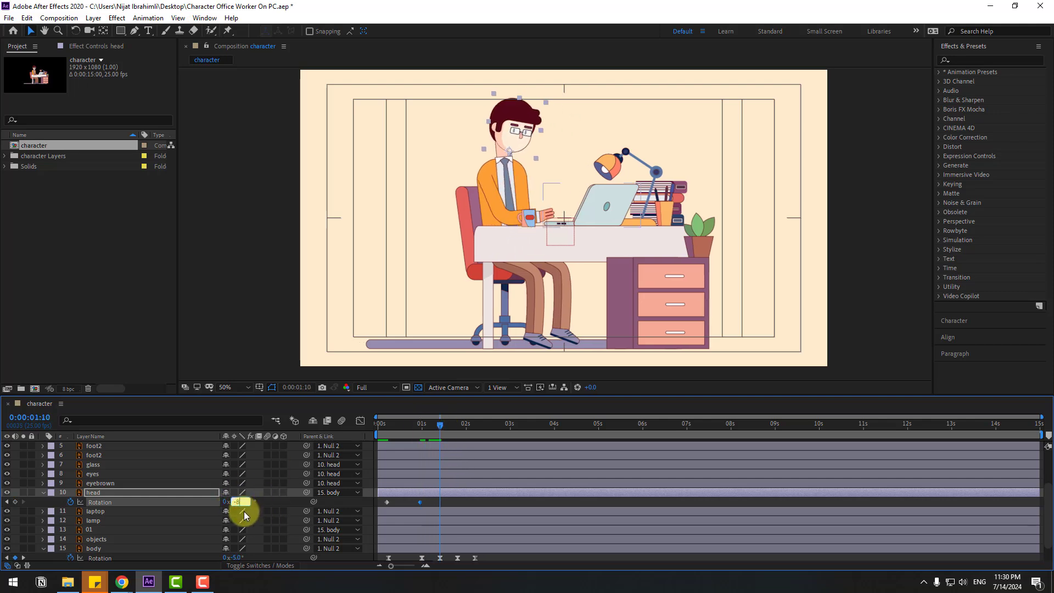
text(-8)
key(Return)
drag(445, 424, 457, 424)
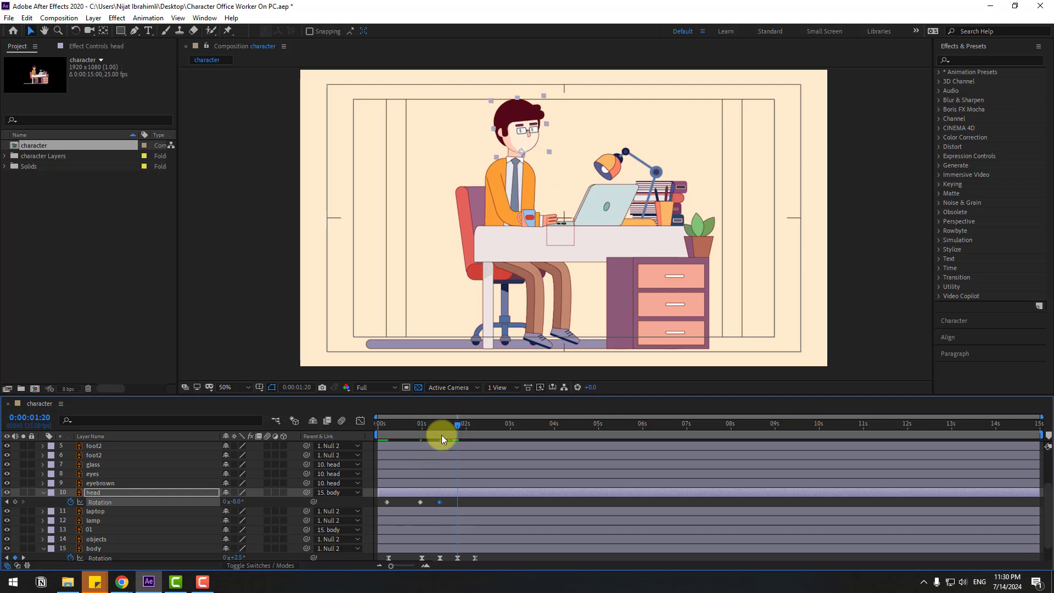
click(236, 502)
text(4)
key(Return)
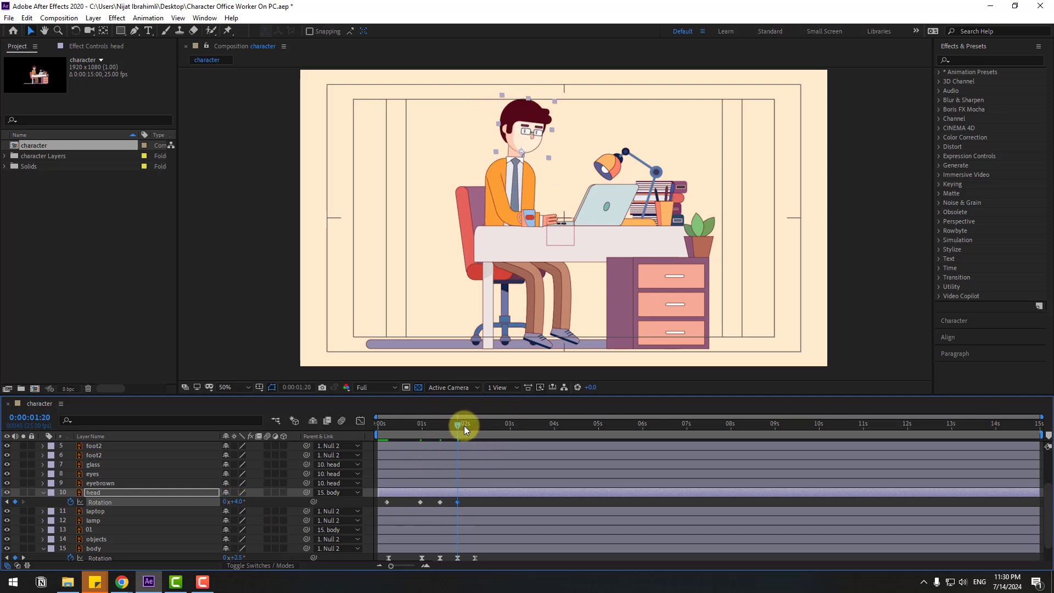
- Set the head's Rotation to 0° at 0:00:02:04, next to the body's last Rotation keyframe
key(k)
click(243, 501)
text(0)
key(Return)
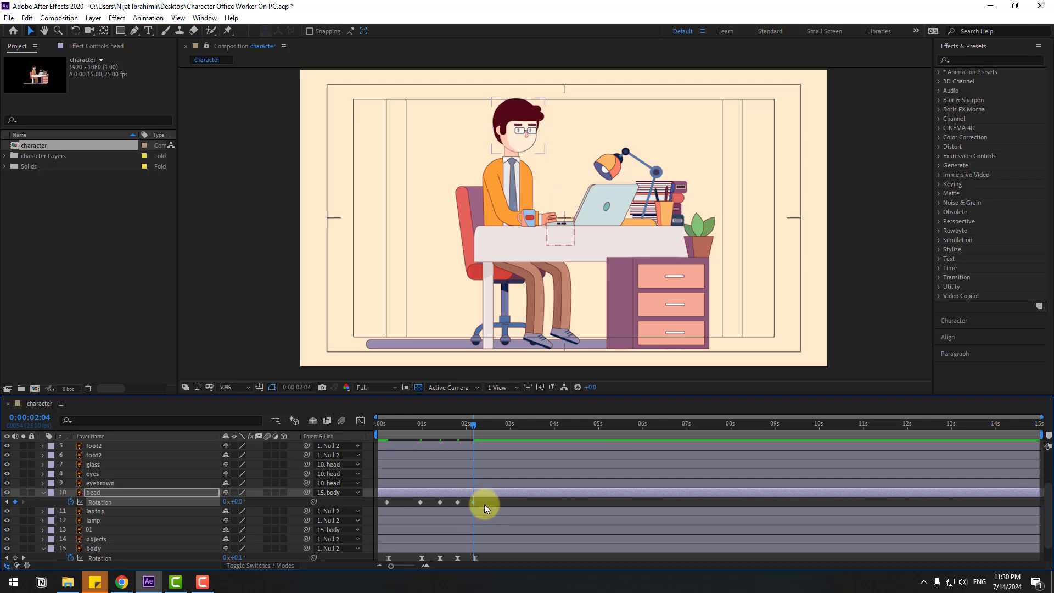
- Apply Easy Ease to all of the head's Rotation keyframes and preview the head movement
right_click(386, 502)
mouse_move(439, 494)
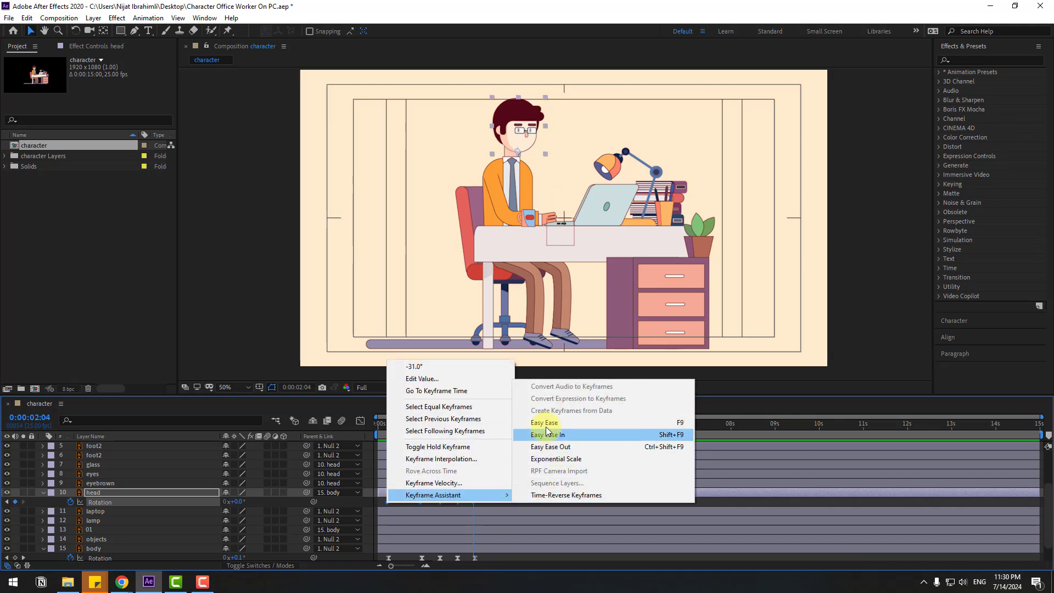
click(593, 425)
key(space)
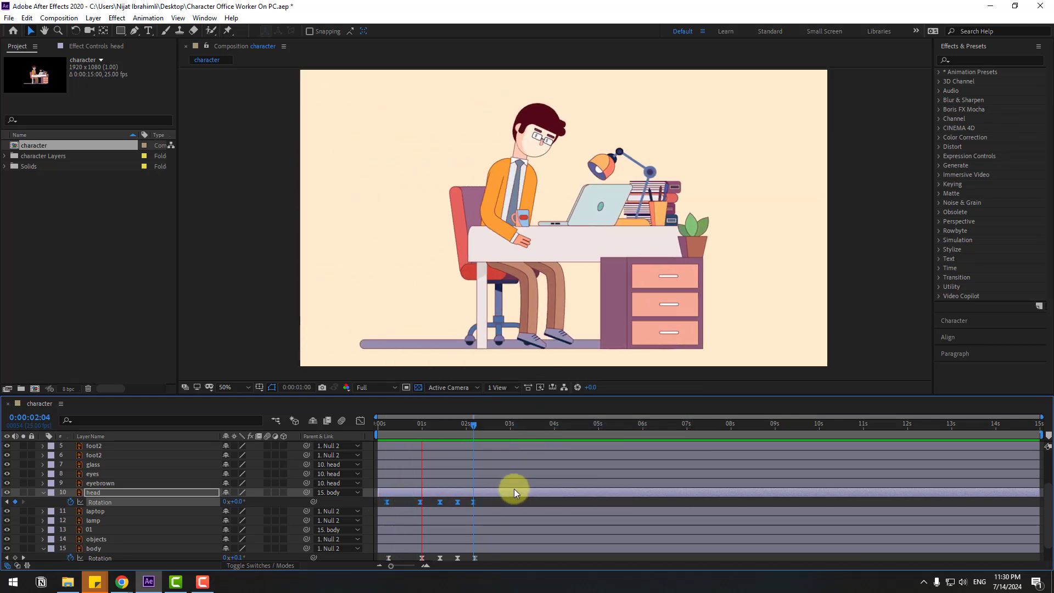
key(space)
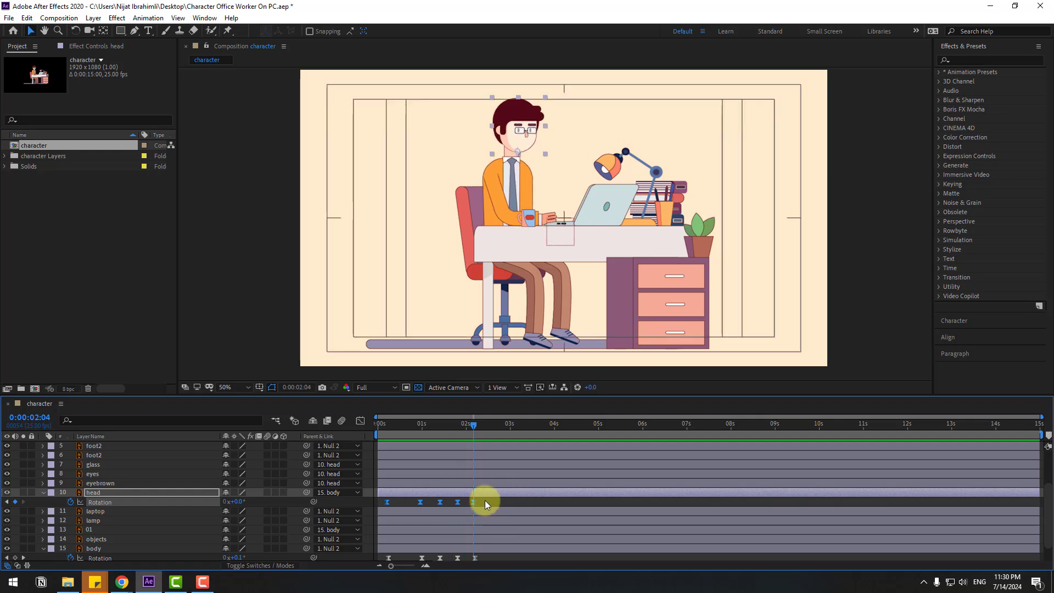
- Spread out the head's Rotation keyframes after the first so the last falls at about 0:00:02:12, and preview the motion
mouse_move(489, 500)
mouse_down()
mouse_move(413, 510)
mouse_move(489, 503)
mouse_up()
key(space)
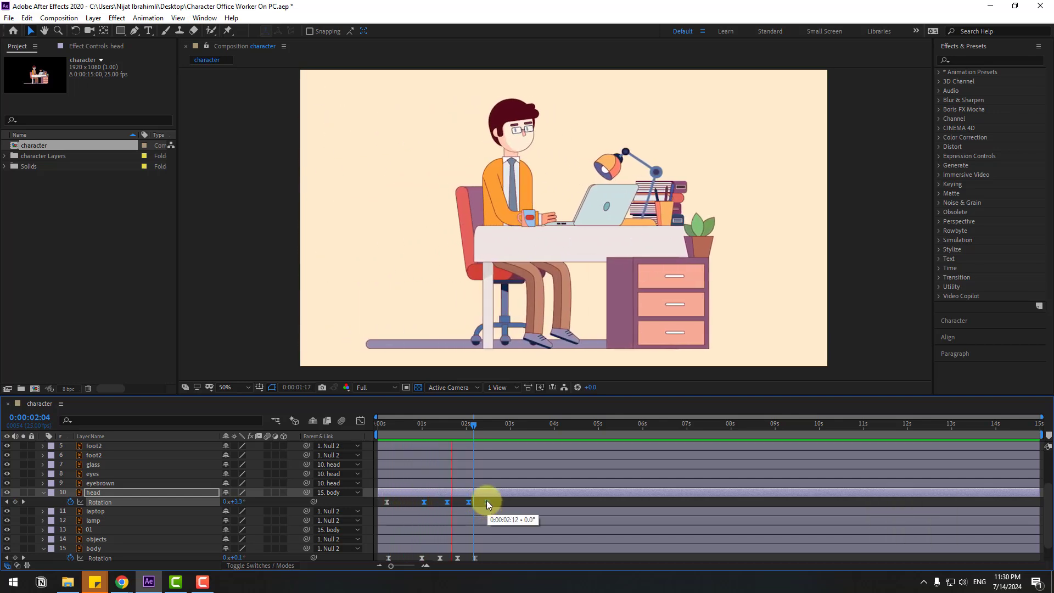
key(space)
key(space)
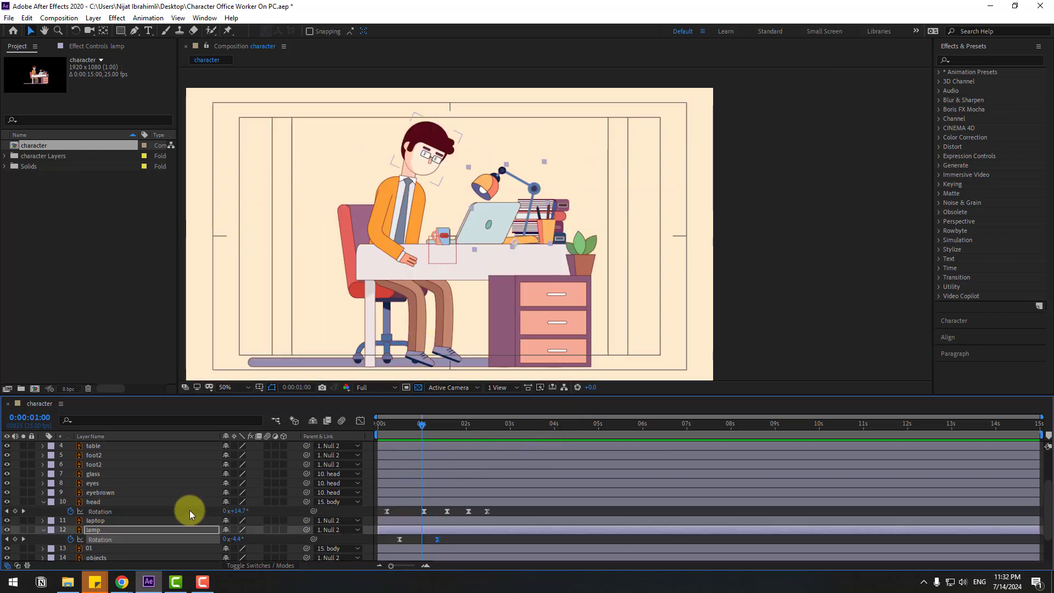
- Rename the upper of the two foot2 layers, directly below the table layer, to foot1
click(98, 460)
key(Return)
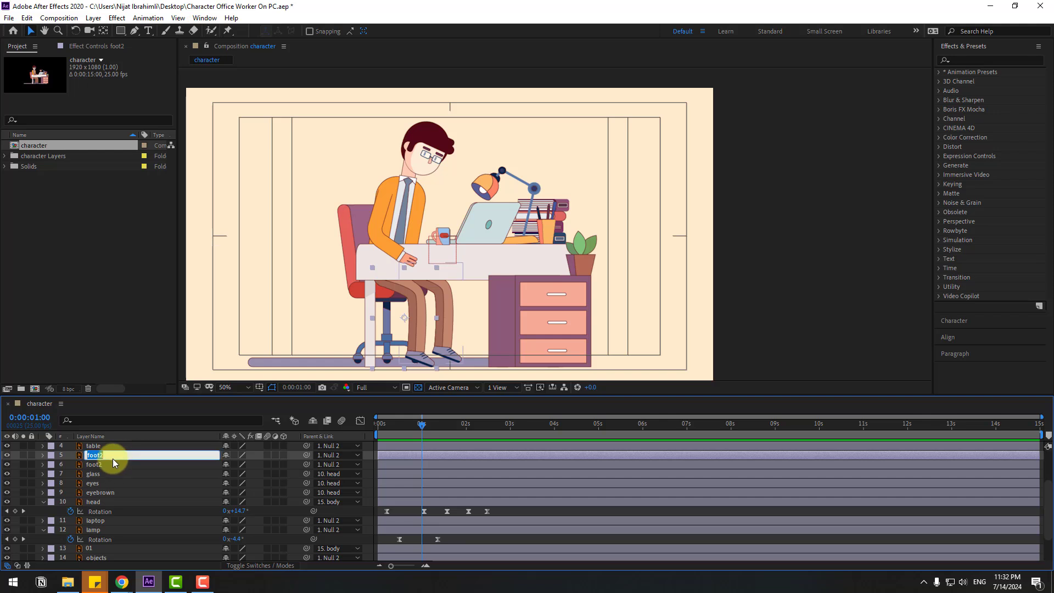
text(foot1)
key(Return)
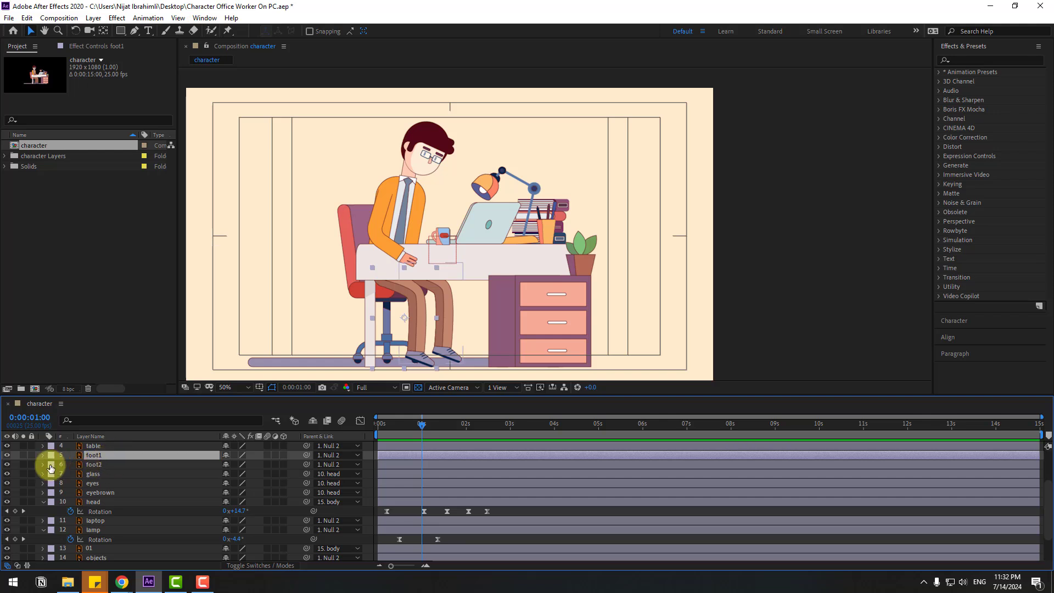
- Solo foot1 and foot2, and move foot1's anchor point to the hip end of its leg
click(23, 455)
click(23, 464)
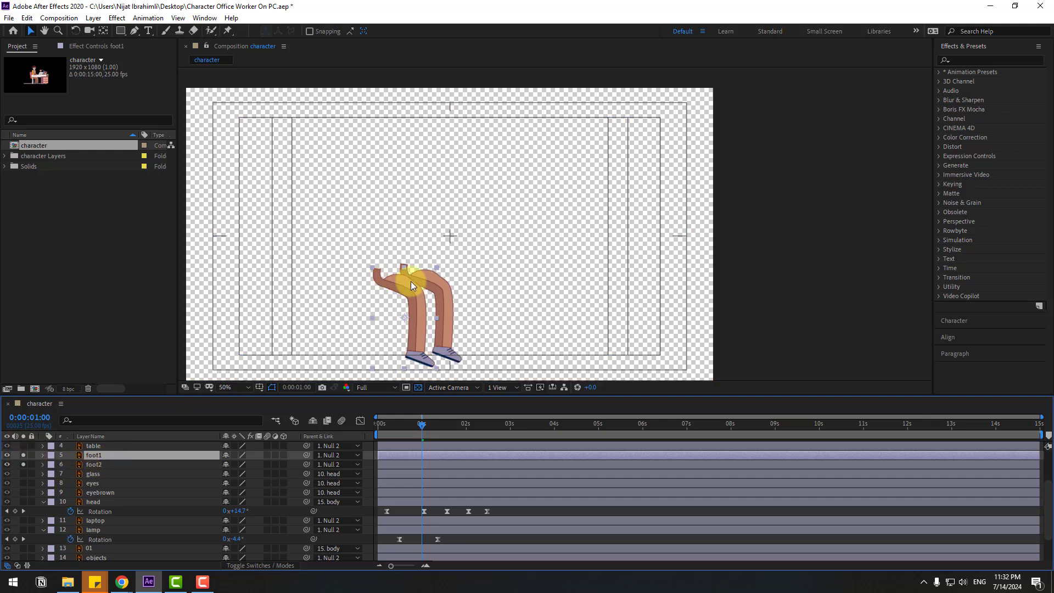
scroll(489, 183, up, 2)
click(100, 455)
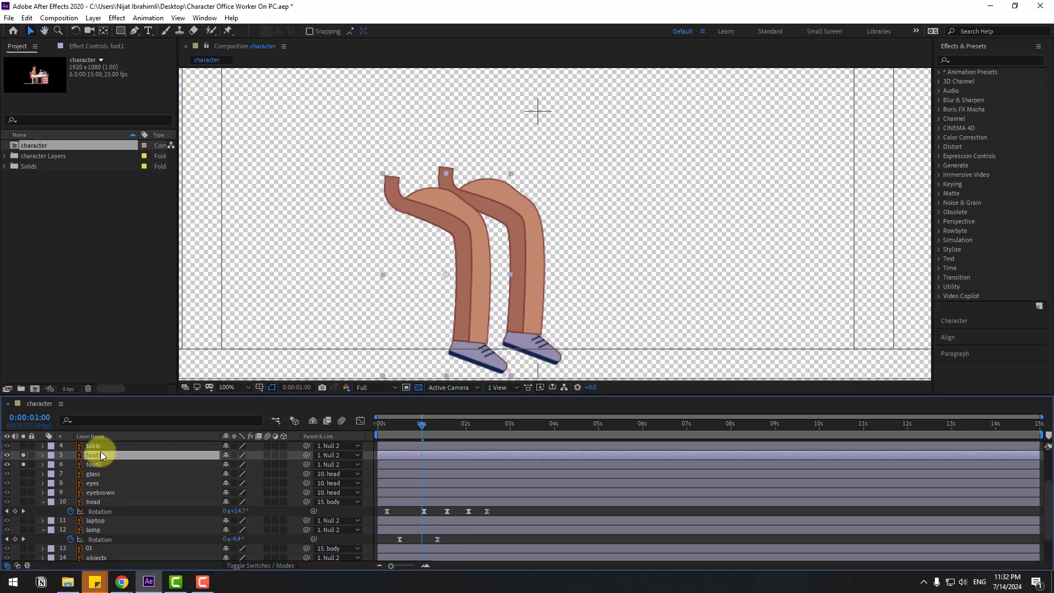
drag(442, 279, 401, 182)
key(ctrl+z)
click(105, 34)
click(394, 244)
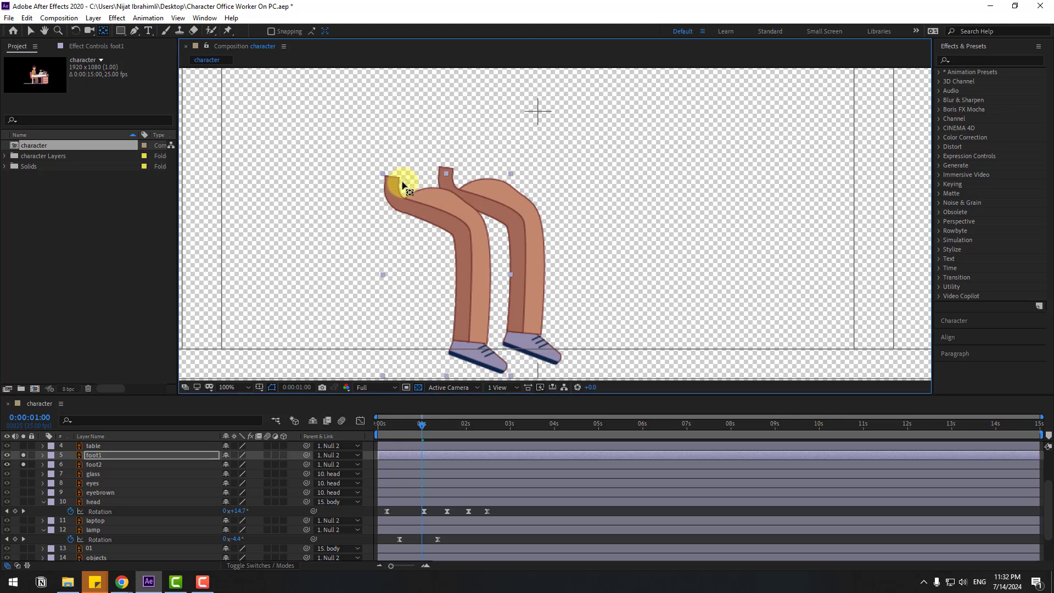
- Move foot2's anchor point to the hip end of its leg and turn off solo for both foot layers
click(97, 464)
drag(500, 265, 476, 181)
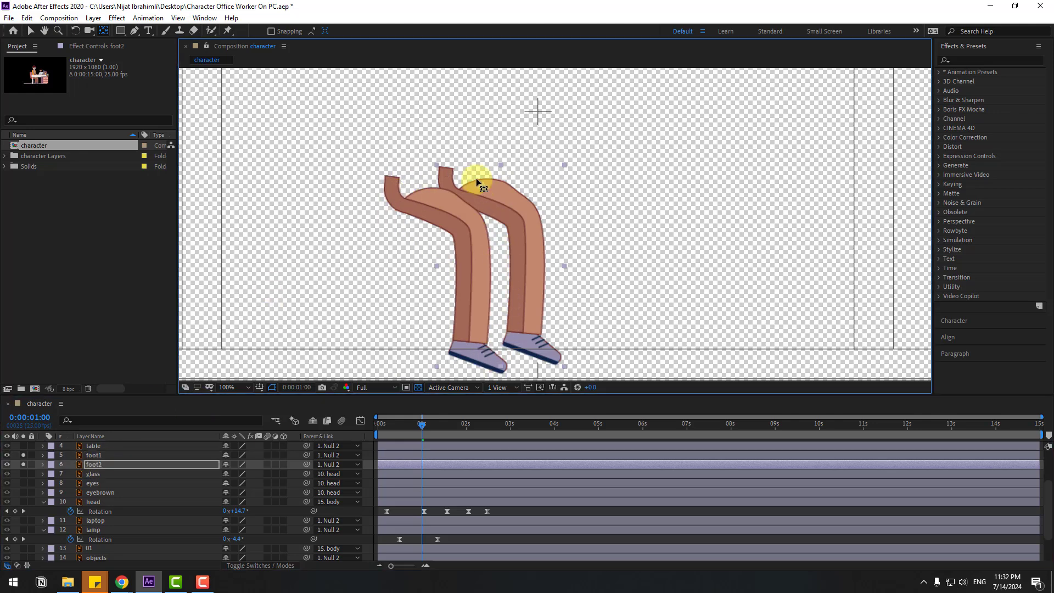
click(32, 31)
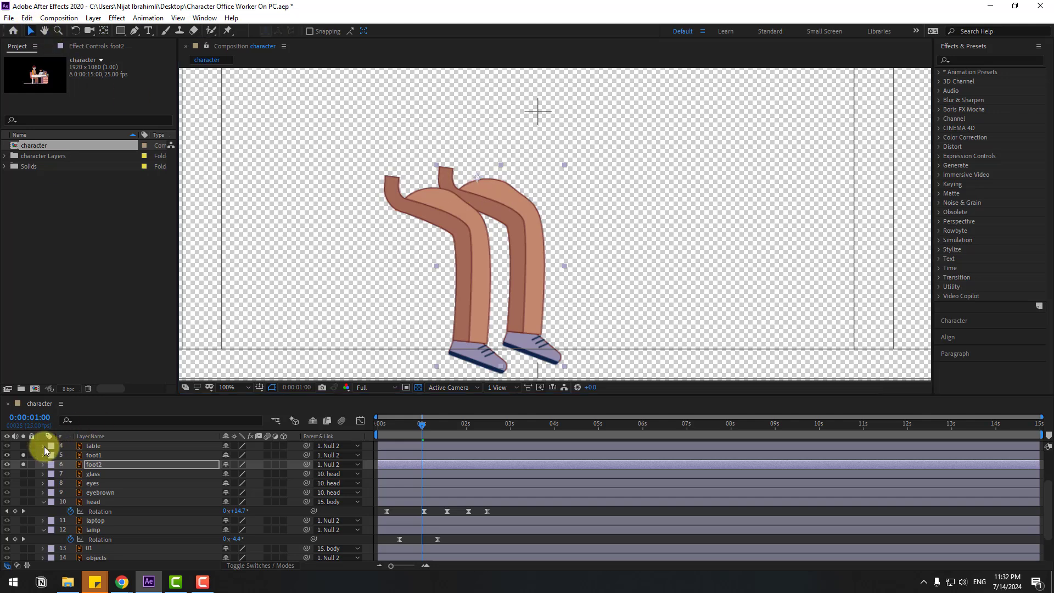
click(23, 455)
- Set foot1 and foot2 Rotation to -30° and place their first Rotation keyframes at about 0:00:00:07
shift+click(96, 455)
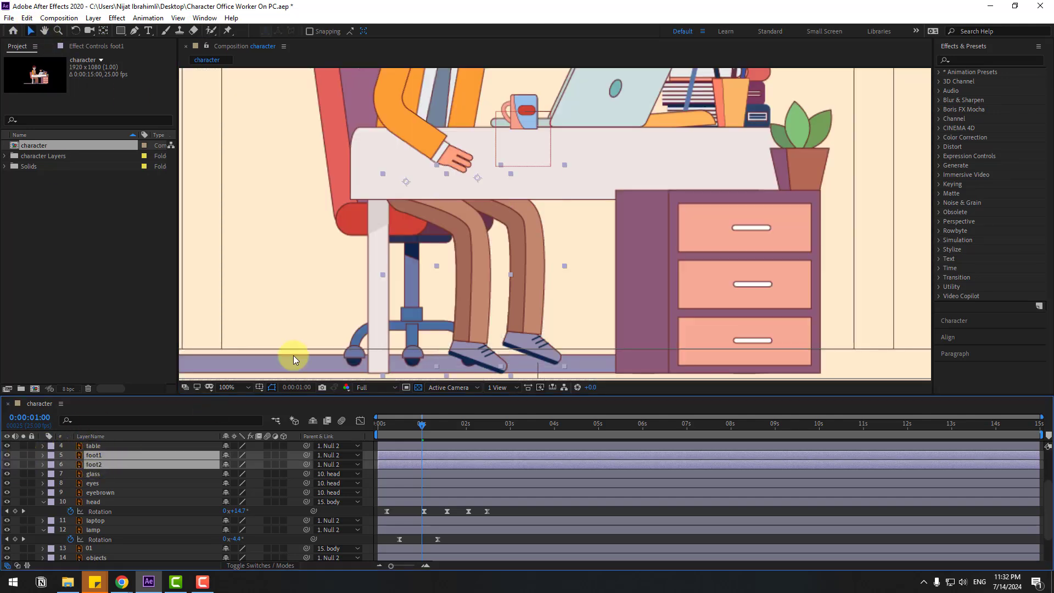
scroll(340, 340, down, 2)
key(r)
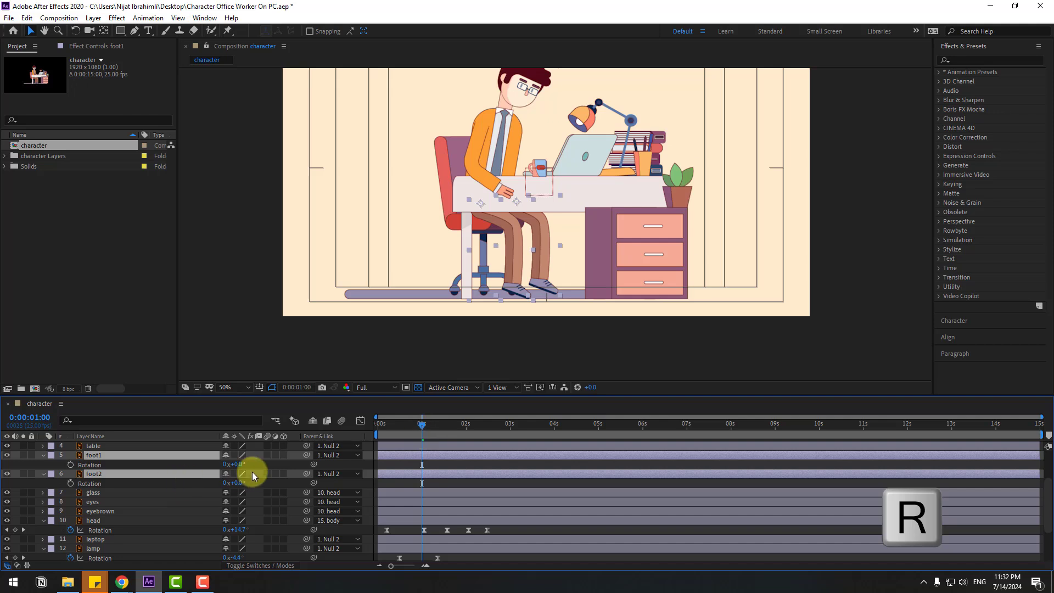
mouse_move(235, 464)
mouse_down()
mouse_move(254, 461)
mouse_move(236, 464)
mouse_up()
click(409, 425)
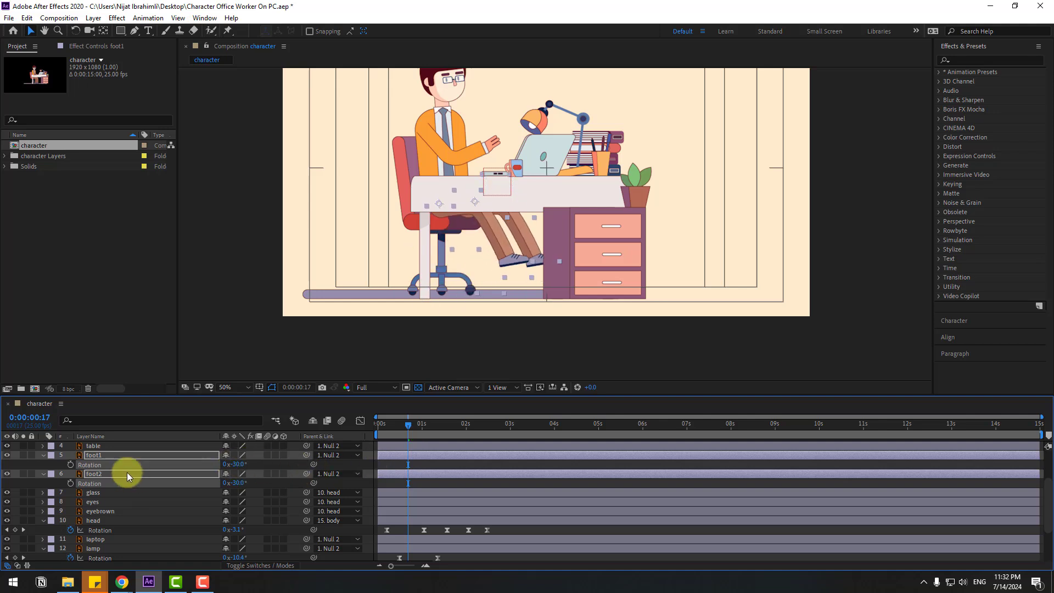
click(71, 464)
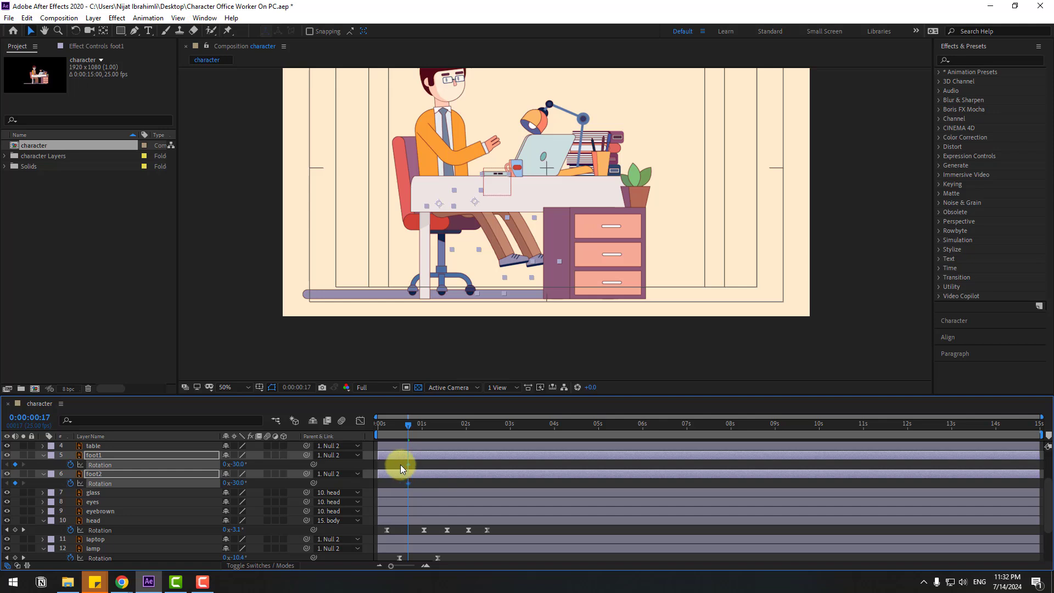
drag(401, 465, 388, 465)
- Keyframe both feet's Rotation at 14° at 0:00:00:23 and at -5° at 0:00:01:14
drag(386, 423, 419, 424)
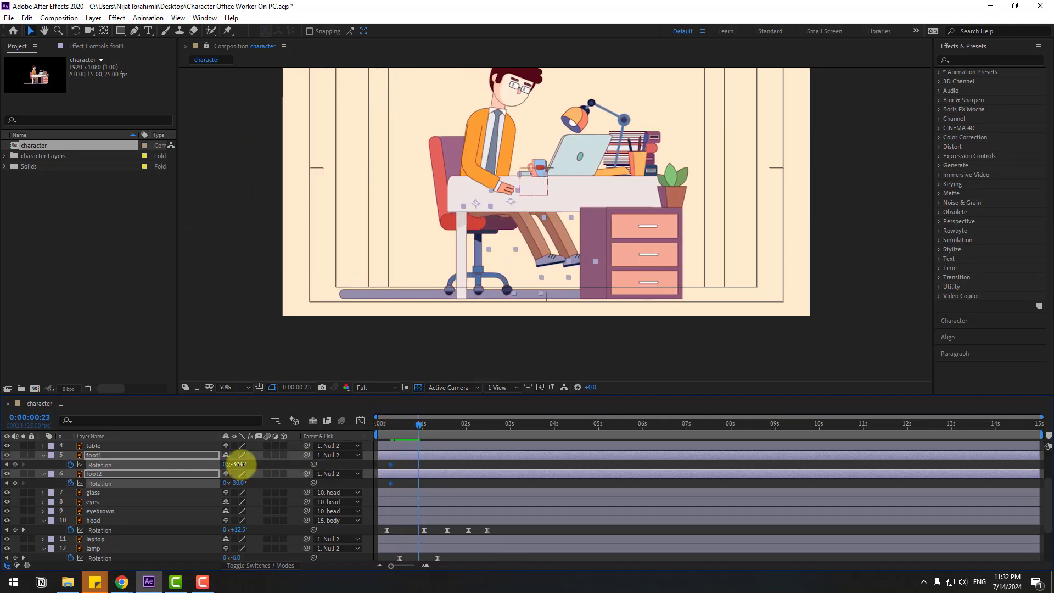
drag(237, 465, 262, 462)
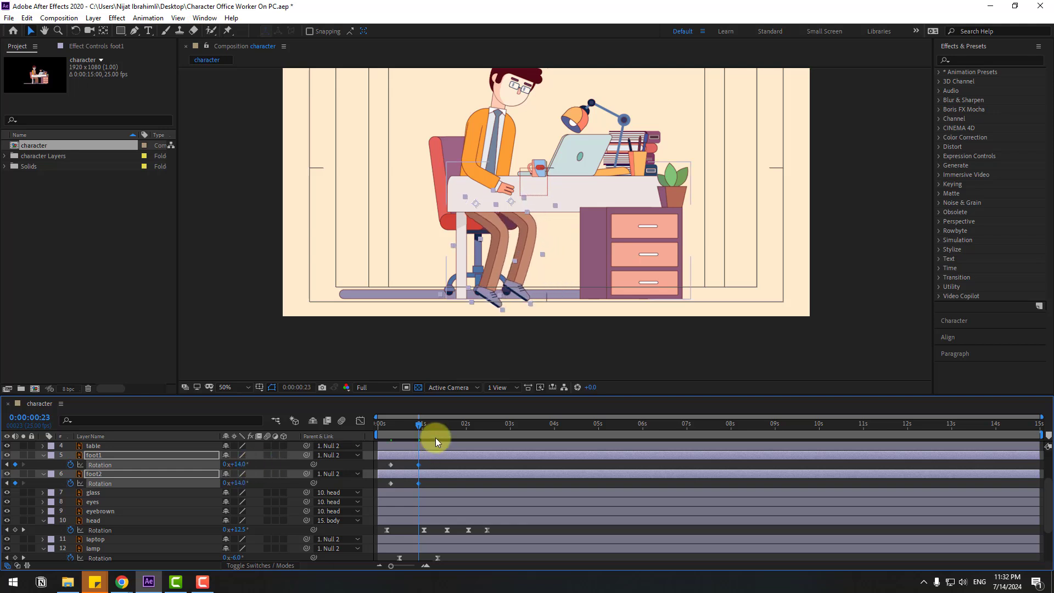
click(445, 424)
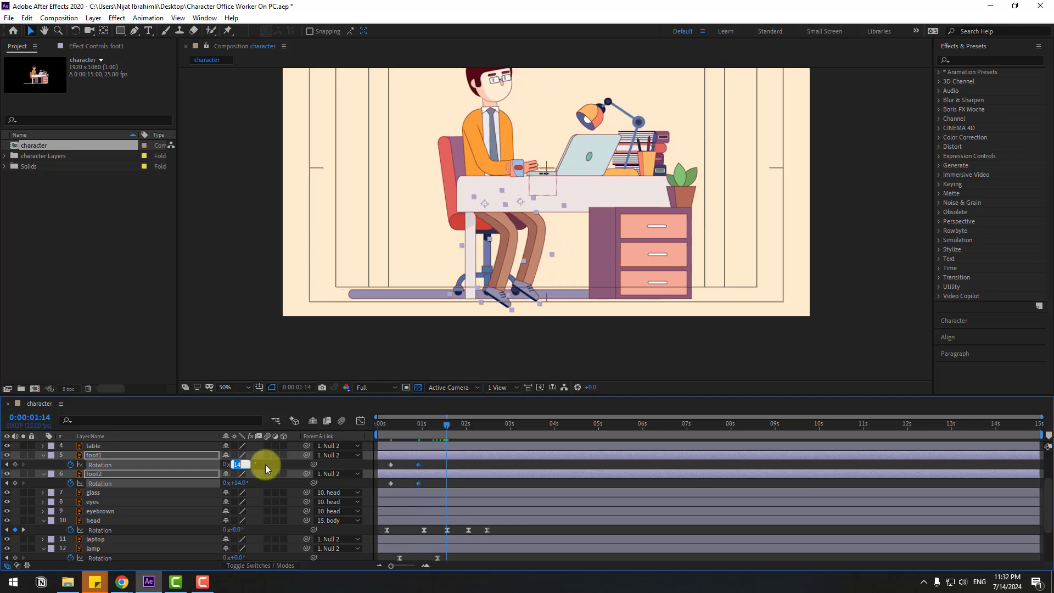
text(-5)
key(Return)
- Keyframe both feet's Rotation at 2.5° at 0:00:02:03 and at 0° at 0:00:02:14
drag(408, 423, 470, 435)
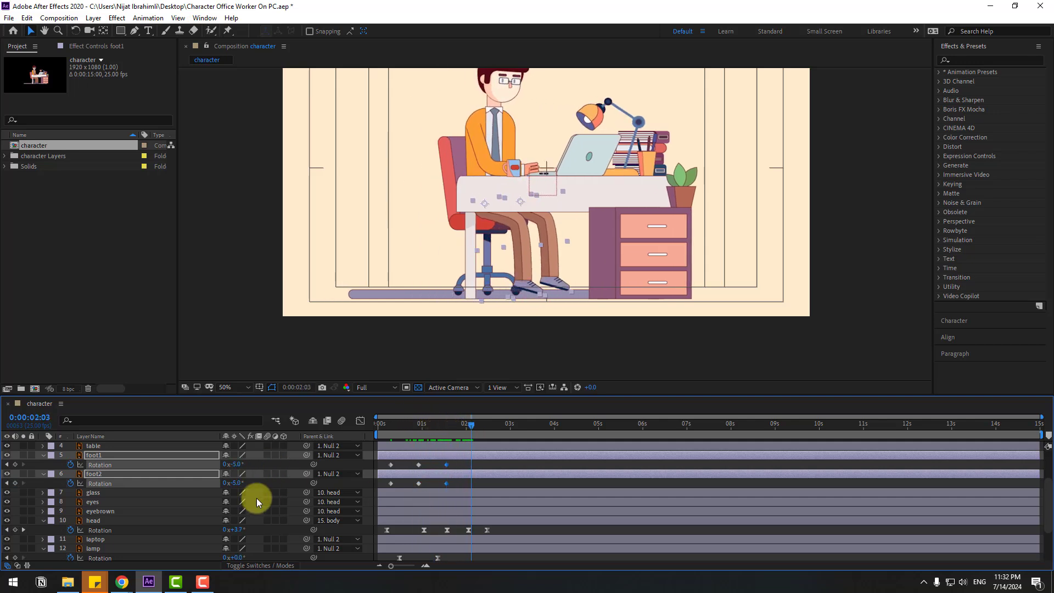
click(239, 464)
text(2.5)
key(Return)
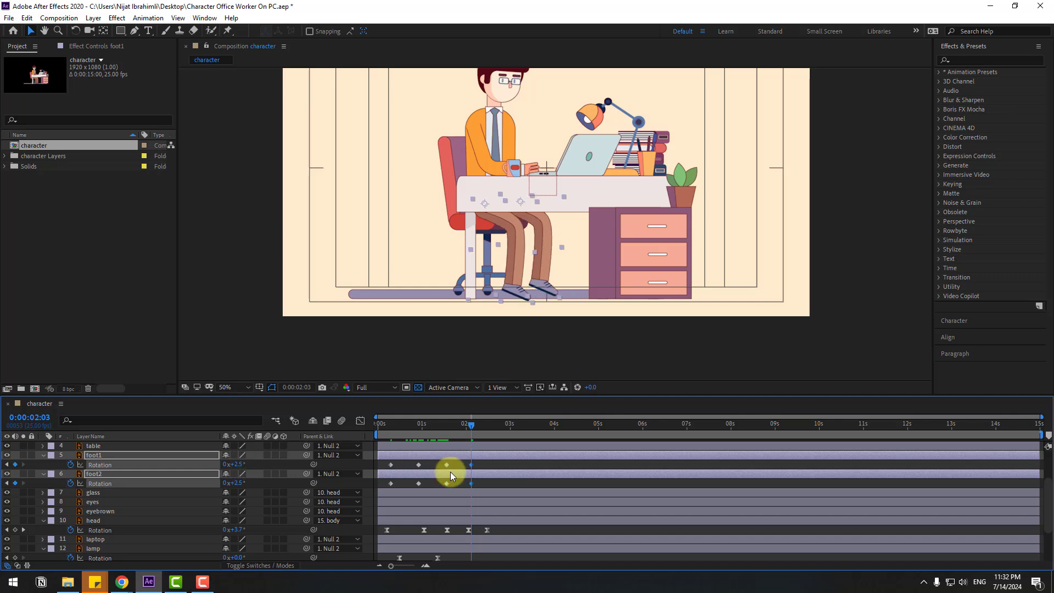
click(490, 423)
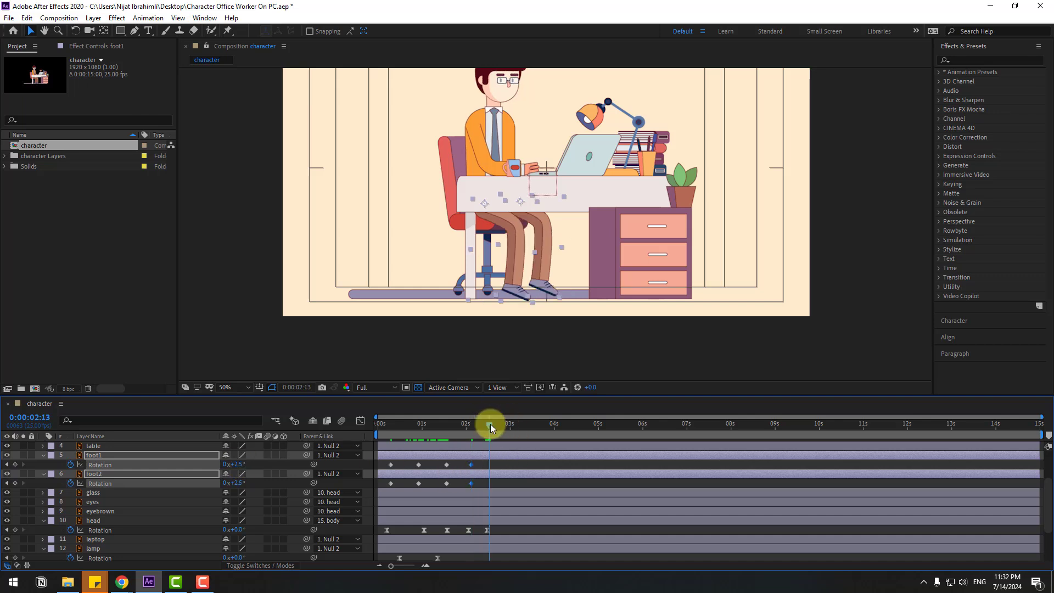
click(239, 464)
text(0)
key(Return)
- Apply Easy Ease to all Rotation keyframes of foot1 and foot2
drag(503, 462, 390, 483)
right_click(390, 483)
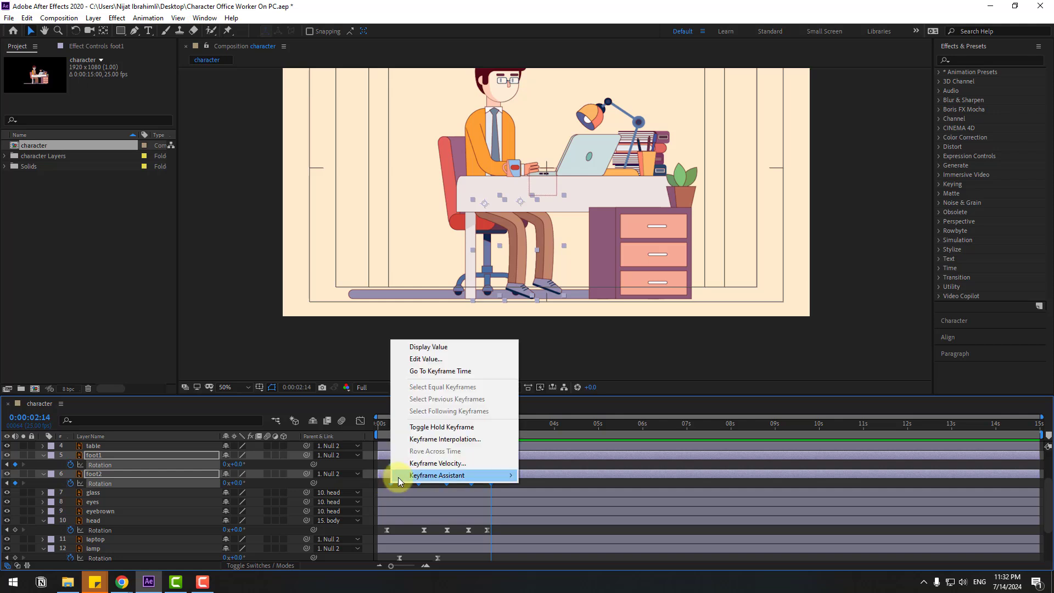
mouse_move(397, 481)
click(567, 468)
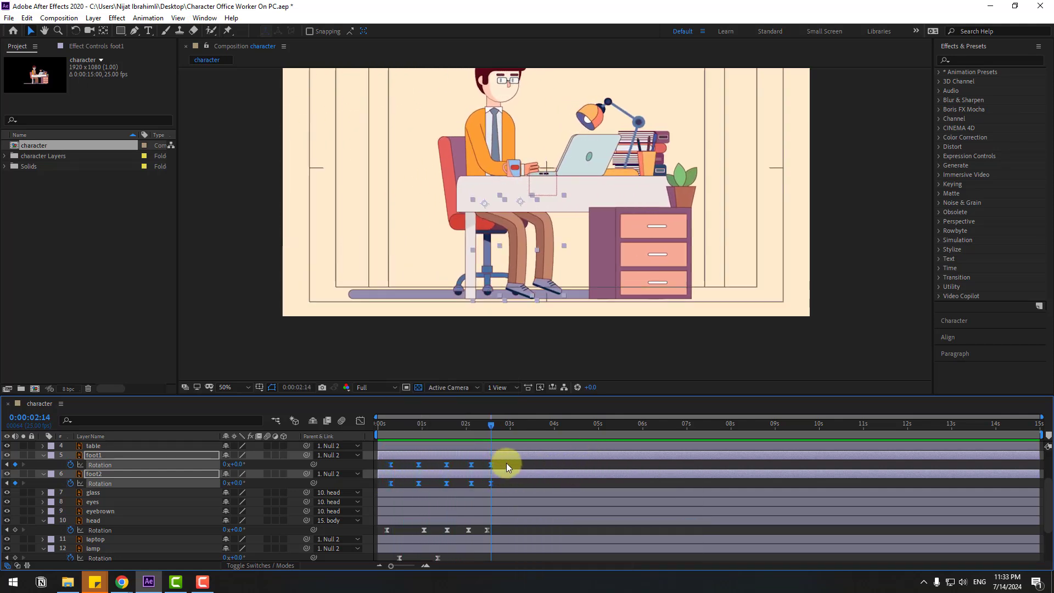
- Shift foot1's Rotation keyframes a few frames earlier than foot2's and preview the leg motion
drag(506, 464, 385, 466)
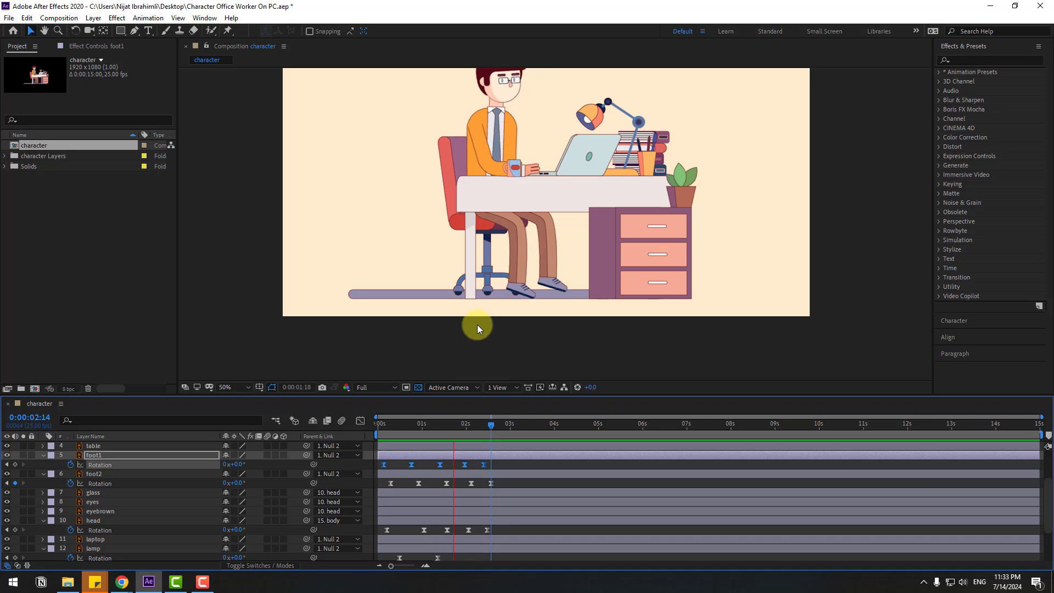
scroll(485, 321, down, 1)
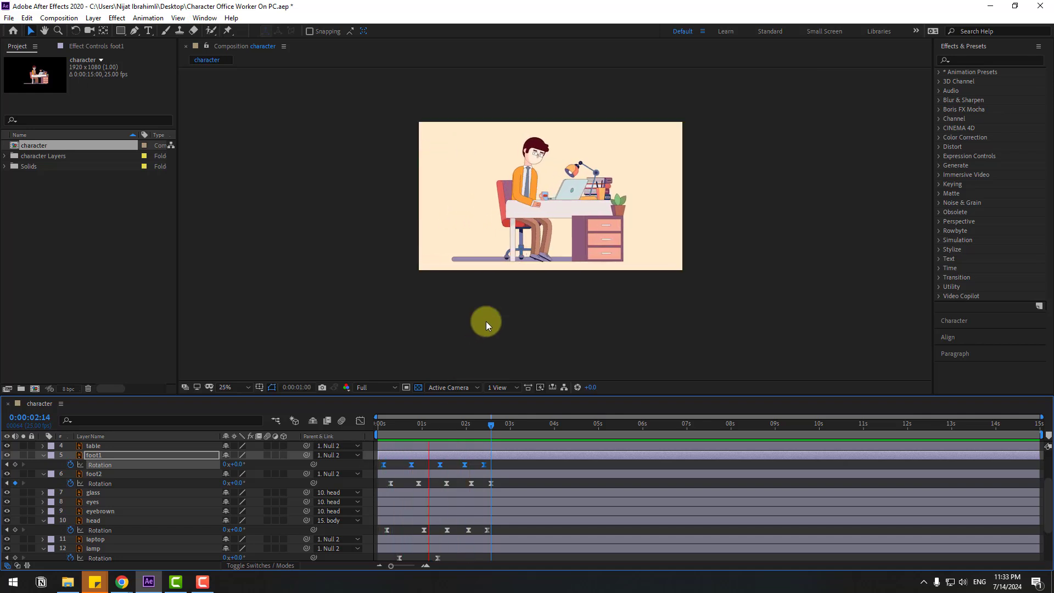
click(235, 387)
click(255, 219)
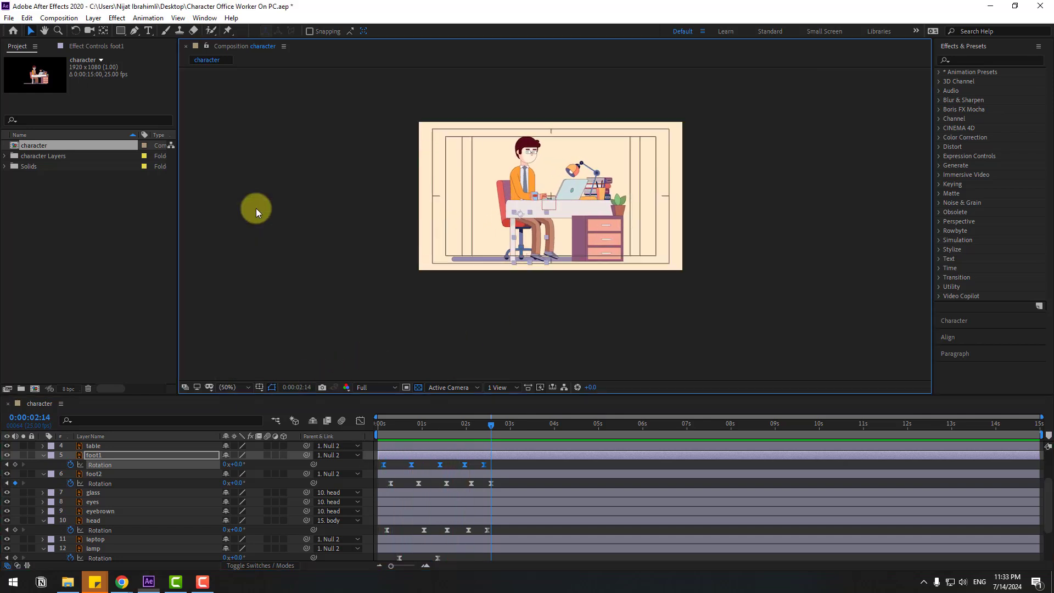
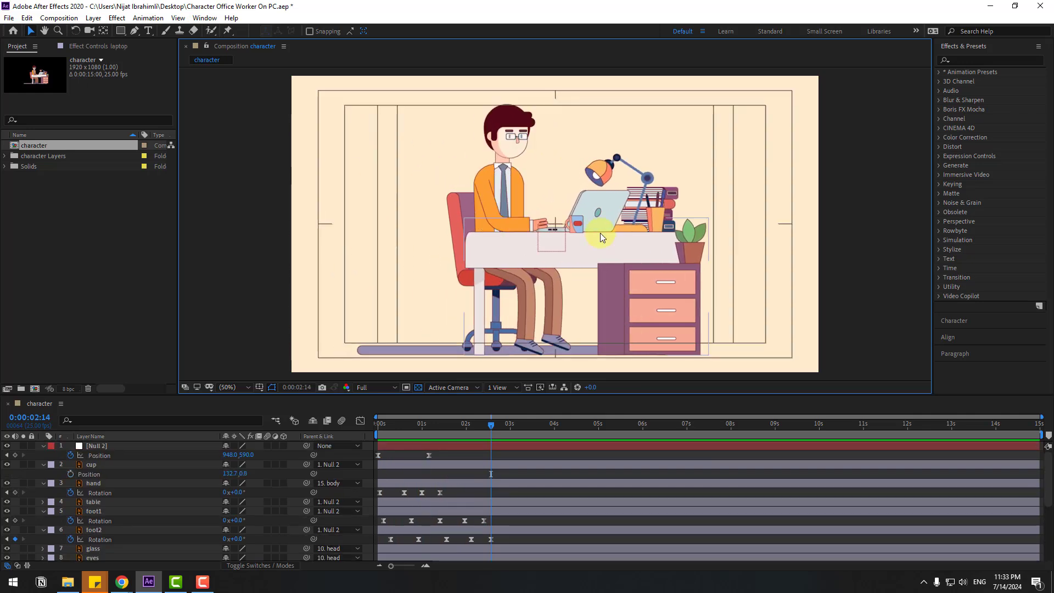
- Keyframe the laptop's Position at 0:00:02:17 and raise it above the frame to a Y value of about -629.9
scroll(138, 479, down, 1)
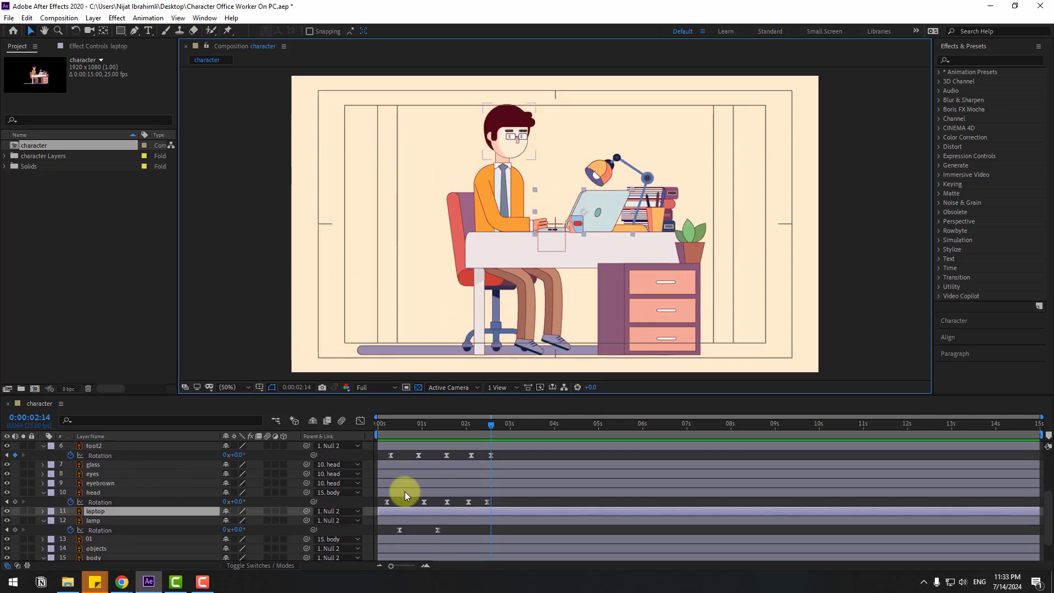
drag(479, 427, 495, 427)
key(p)
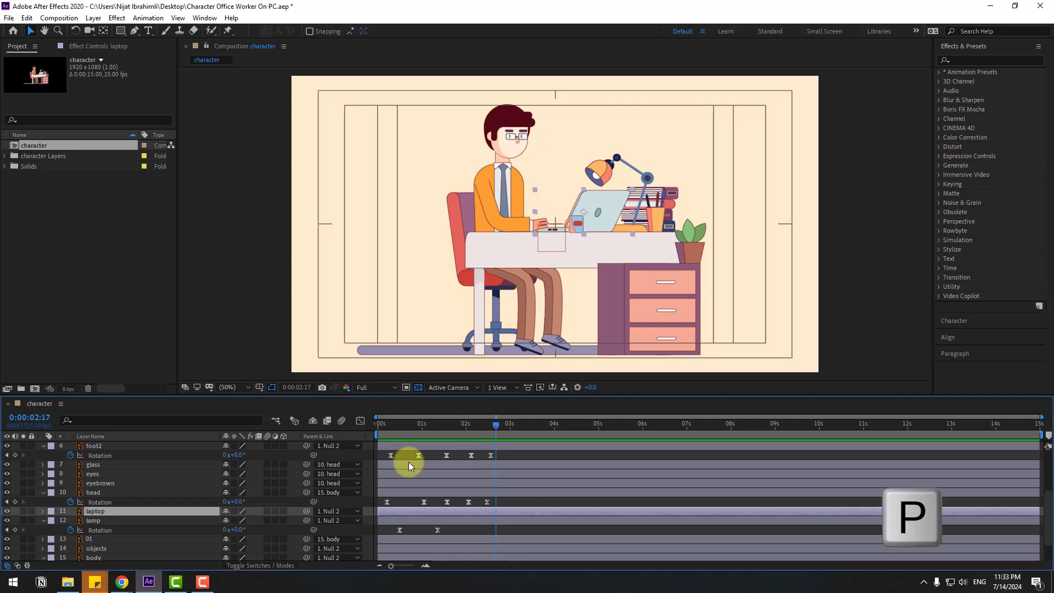
click(71, 520)
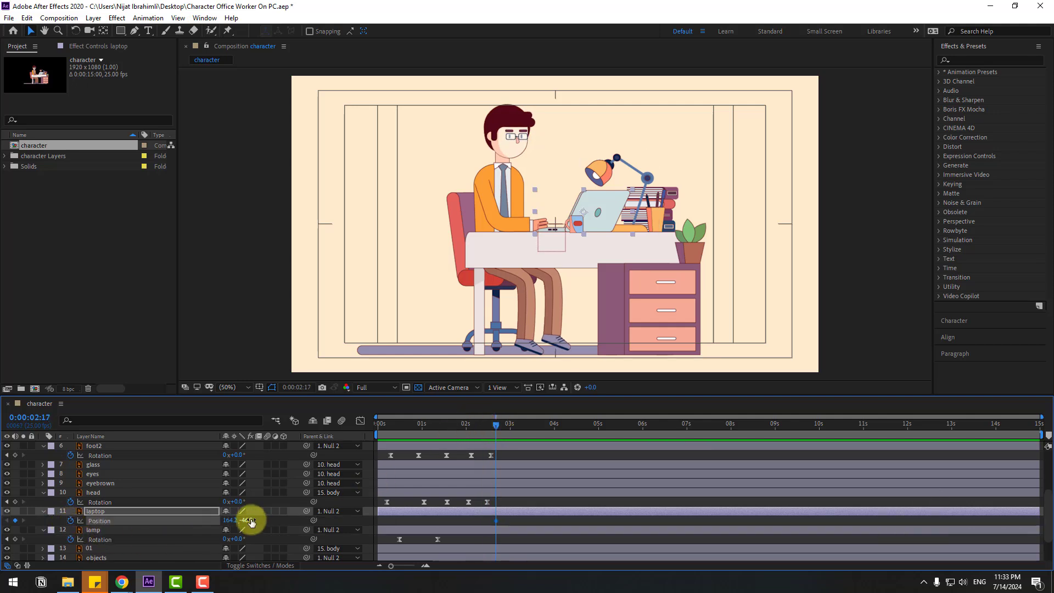
drag(247, 520, 0, 548)
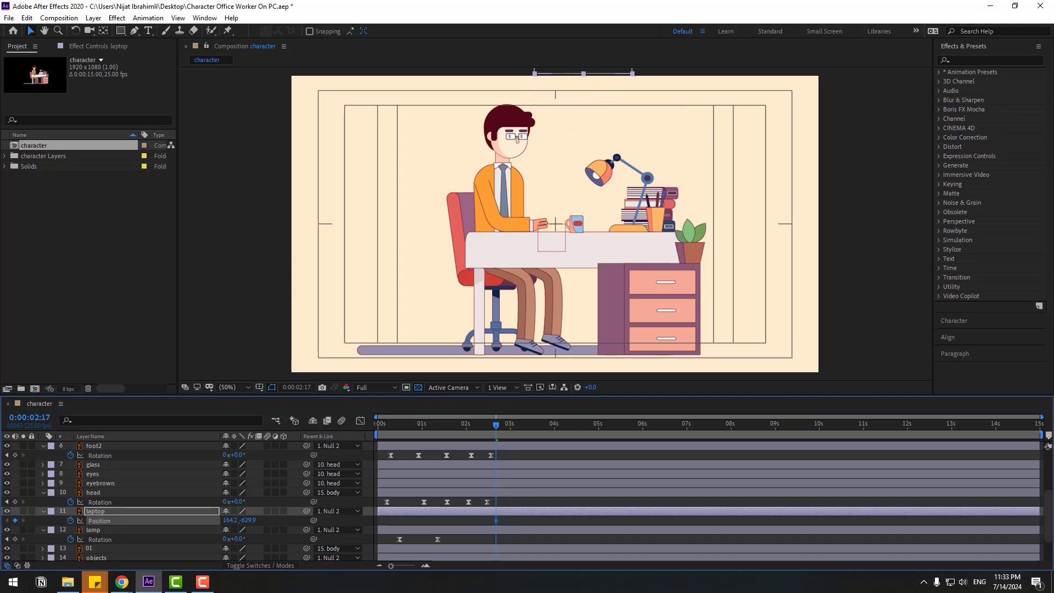
- Lower the laptop onto the table at 0:00:03:02 by setting its Position Y to -47.9
key(shift+Page_Down)
drag(262, 519, 606, 479)
scroll(649, 295, up, 3)
drag(648, 295, 462, 281)
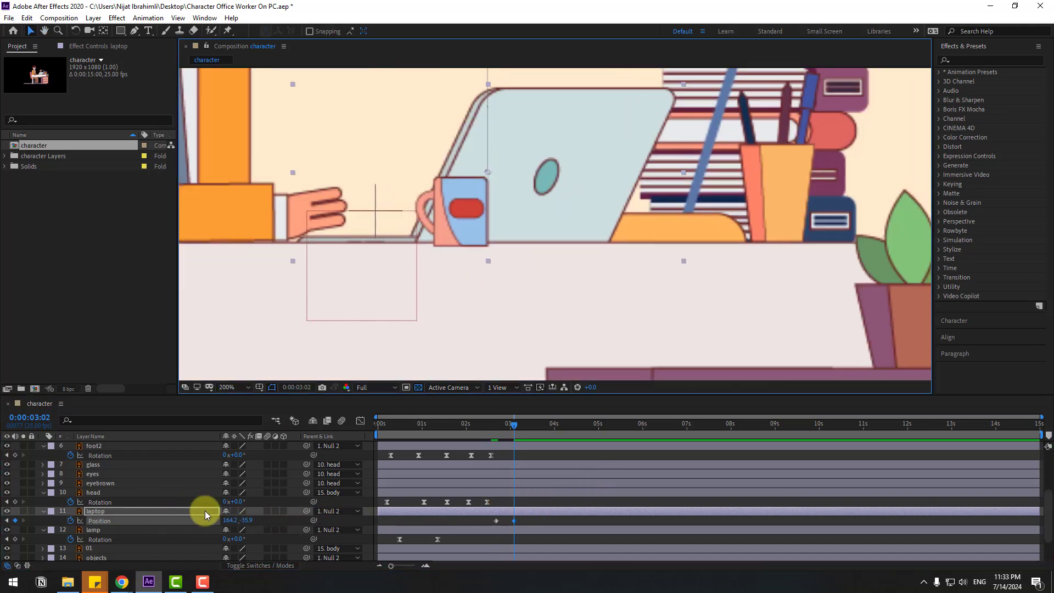
drag(245, 520, 265, 483)
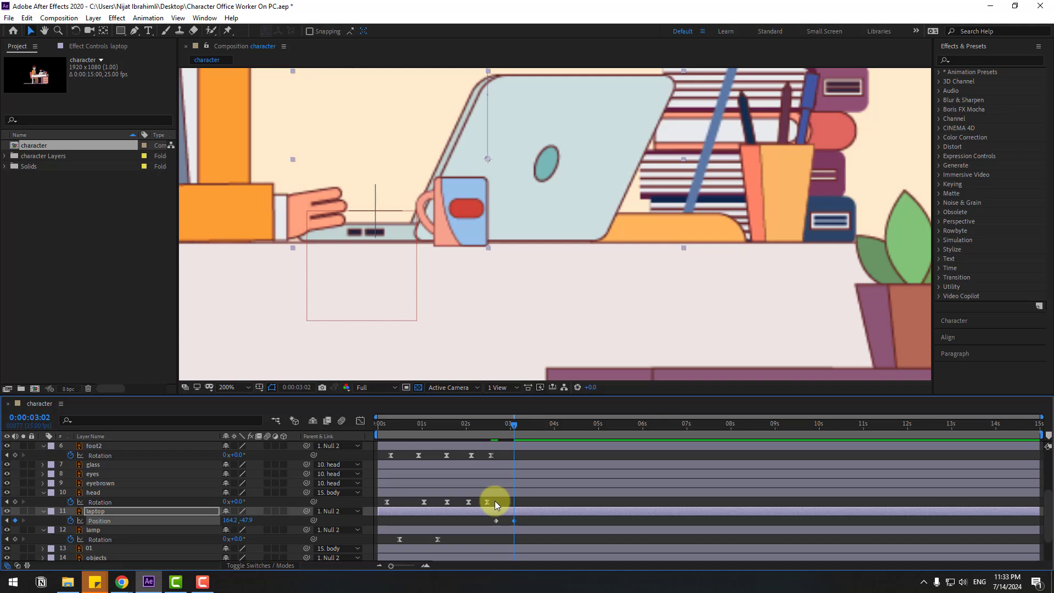
- Add a small bounce three frames after the landing by raising the laptop to a Position Y of -52.9 at 0:00:03:05
key(Page_Down)
key(Page_Down)
key(Page_Down)
key(Up)
key(Up)
key(Up)
key(Up)
key(Up)
key(Up)
key(Up)
key(Up)
key(Up)
key(Up)
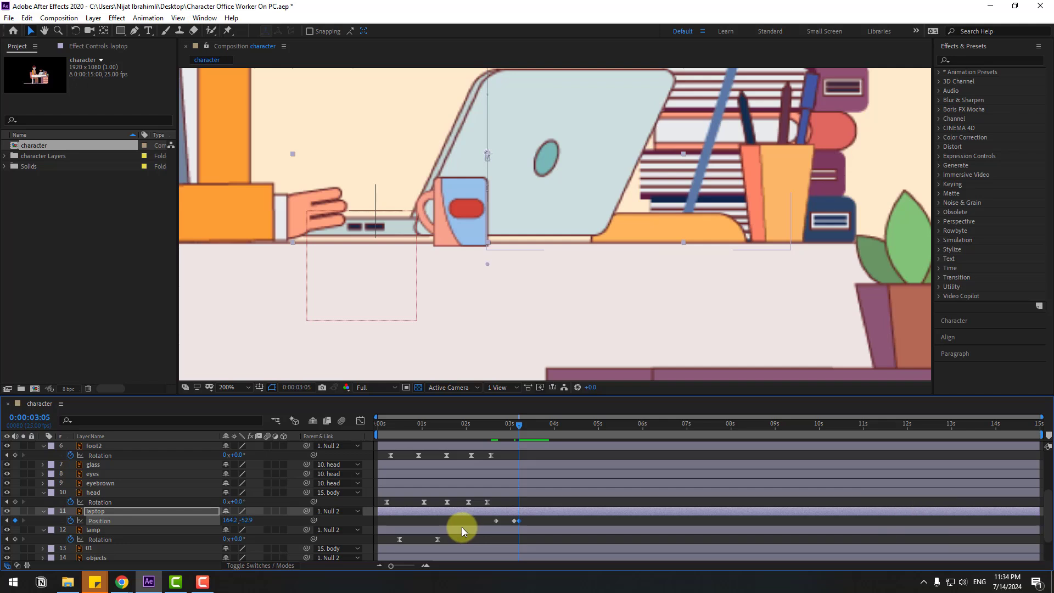
- Copy the laptop's landing Position keyframe from 0:00:03:02 to 0:00:03:08
key(Page_Down)
key(Page_Down)
key(Page_Down)
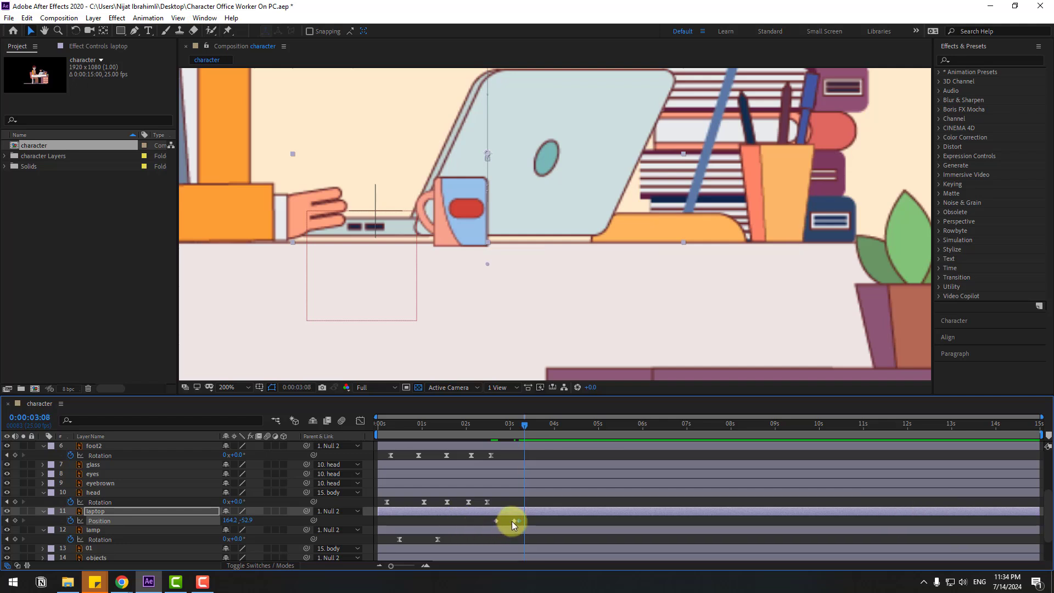
click(513, 521)
key(ctrl+c)
key(ctrl+v)
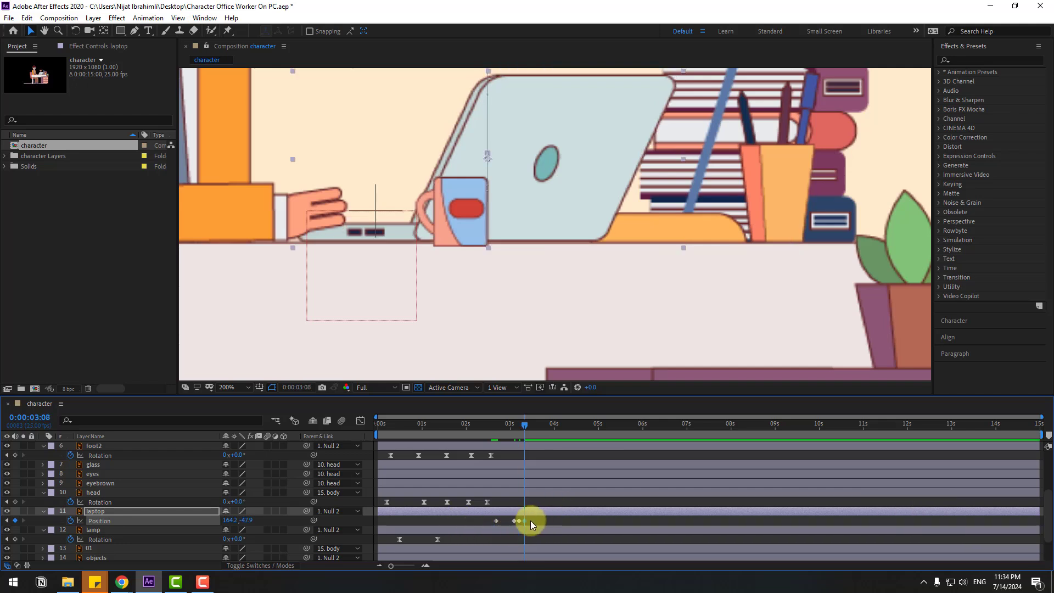
- Apply Easy Ease to all of the laptop's Position keyframes
right_click(496, 521)
mouse_move(548, 512)
click(655, 442)
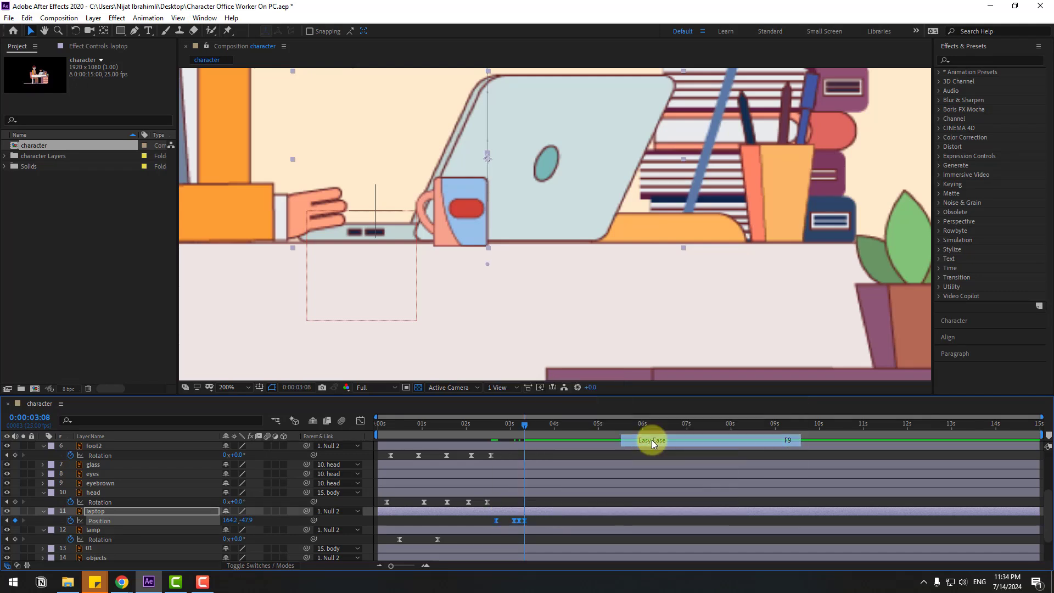
- Start the work area at about 0:00:02:11, just before the laptop's first keyframe, and preview the laptop's drop
drag(383, 433, 480, 432)
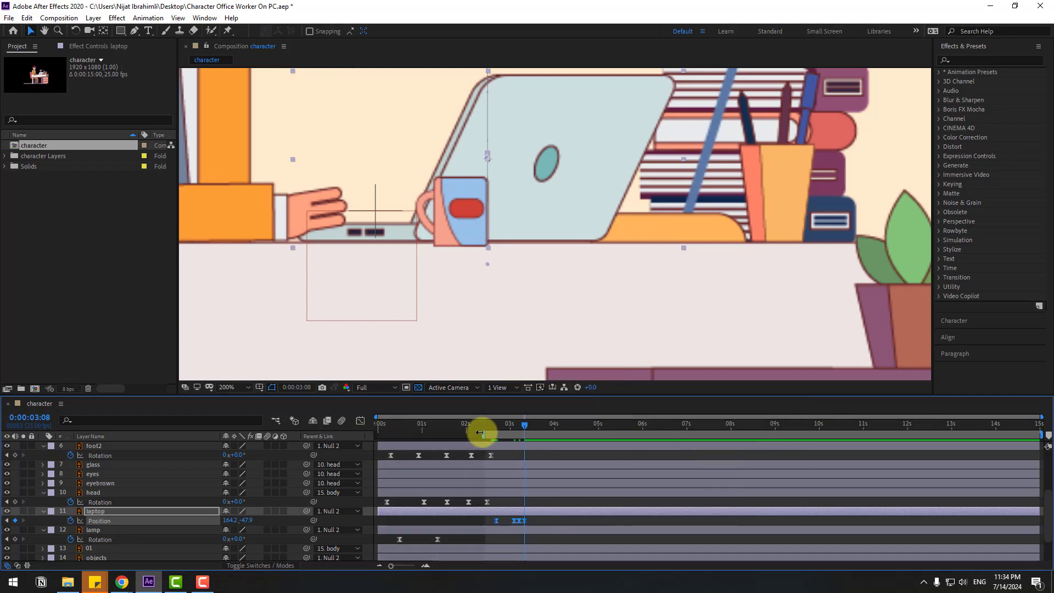
key(=)
key(=)
drag(535, 518, 601, 521)
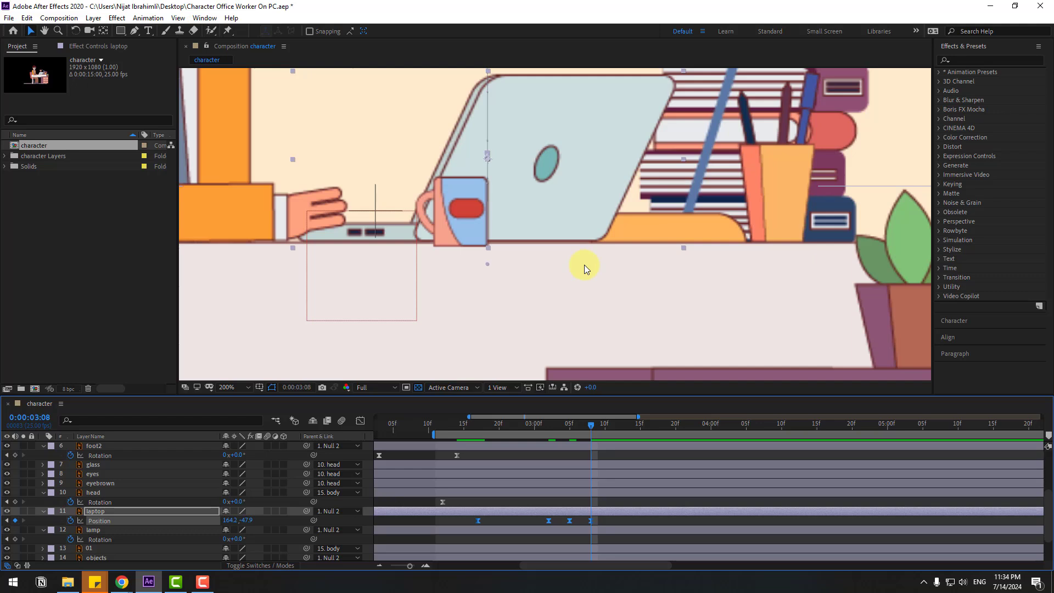
scroll(623, 290, down, 1)
drag(624, 290, 607, 324)
scroll(607, 320, down, 1)
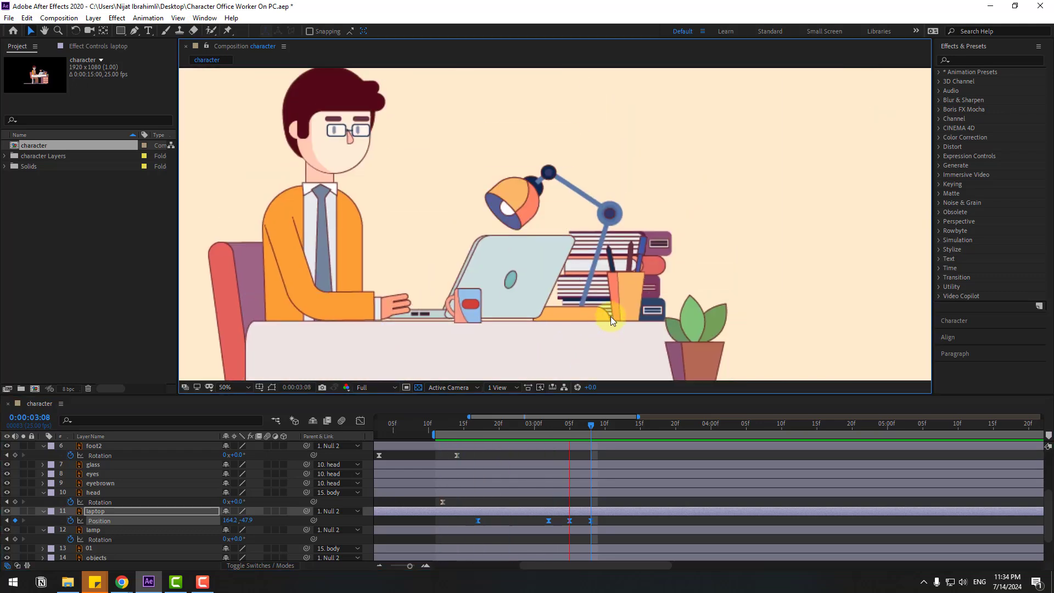
scroll(611, 318, down, 1)
key(space)
key(space)
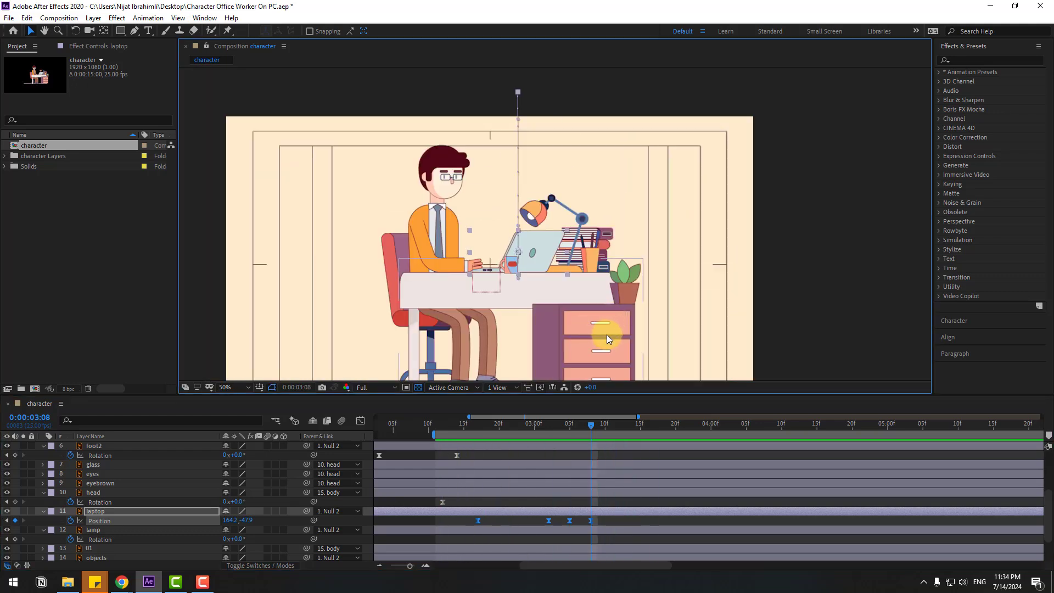
- Set the spatial interpolation of all the laptop's Position keyframes to Linear and preview the drop
right_click(477, 521)
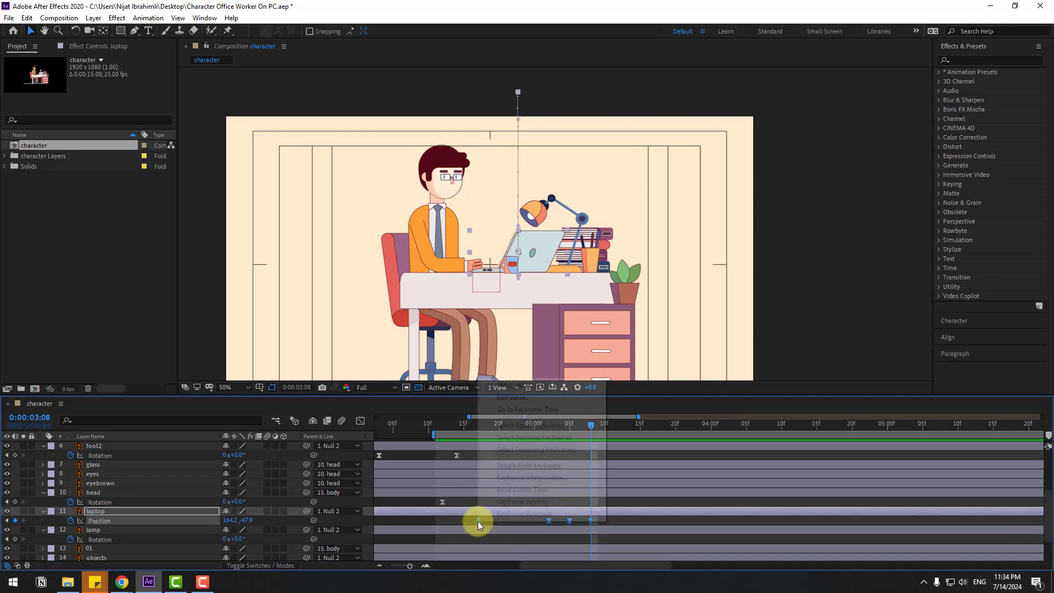
click(531, 477)
click(546, 273)
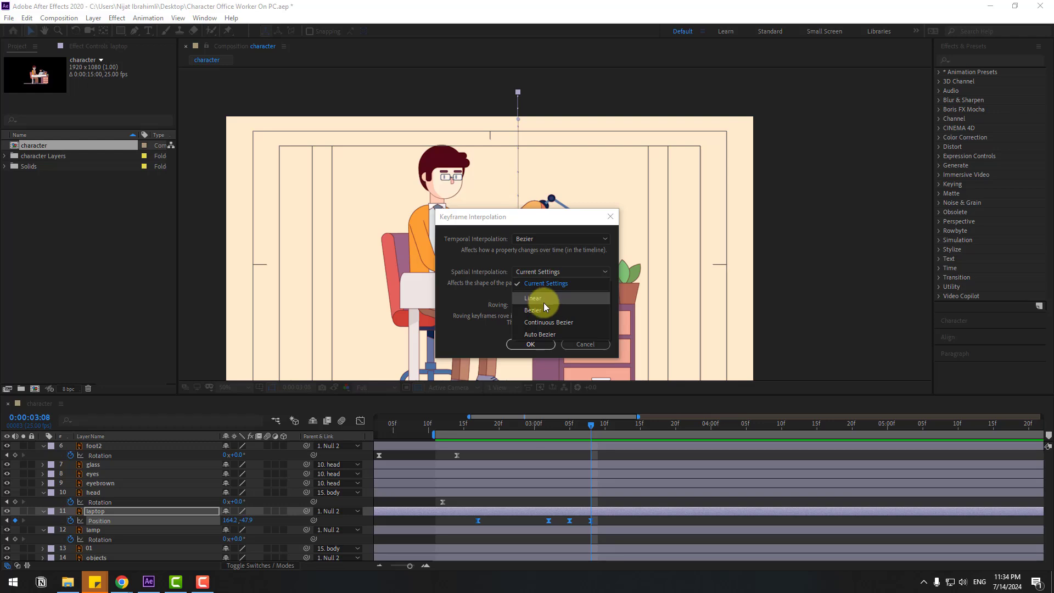
click(541, 315)
click(531, 346)
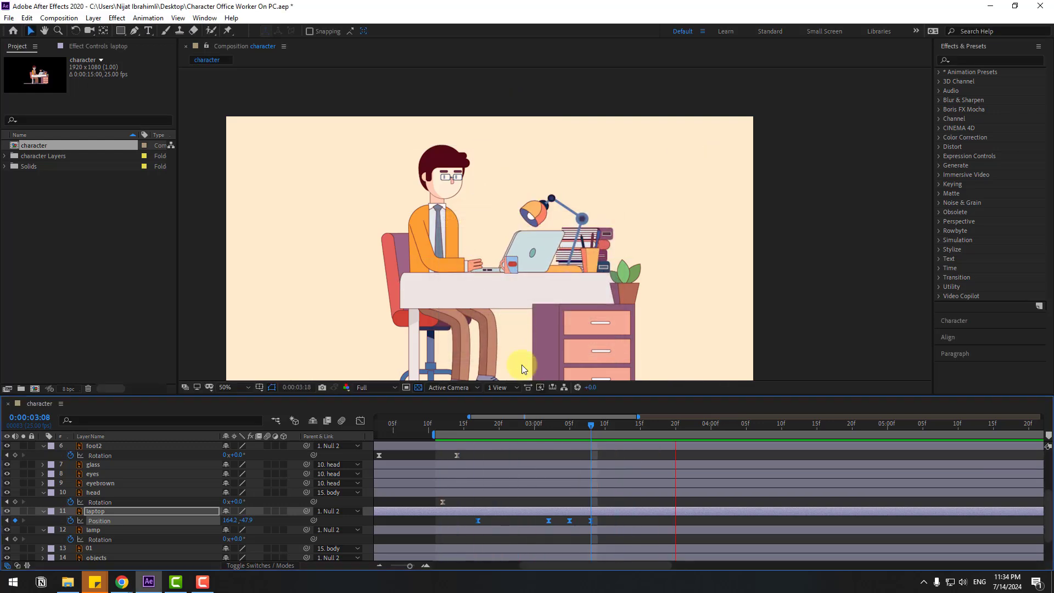
click(607, 519)
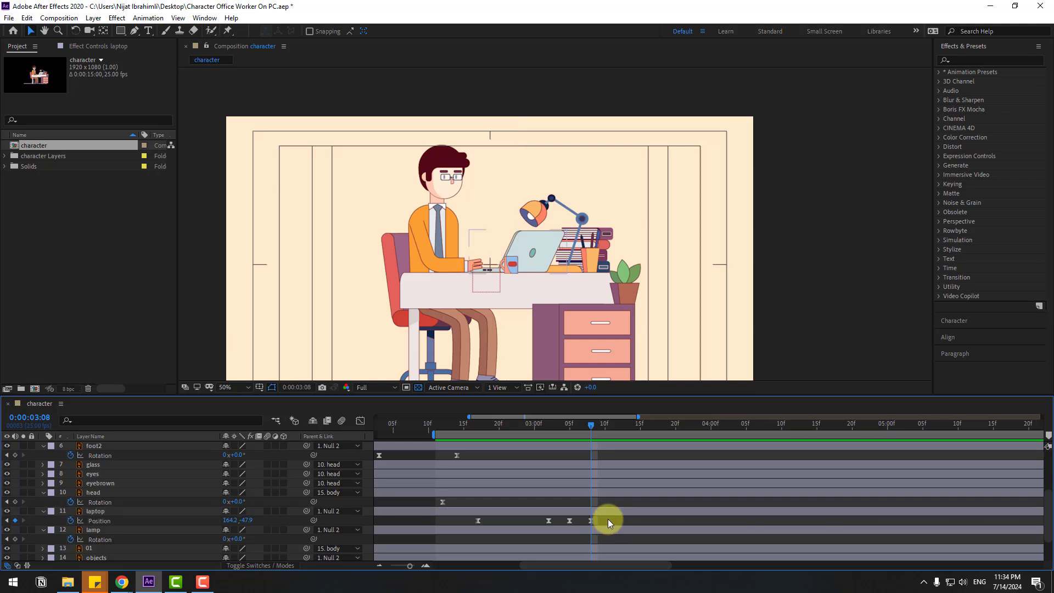
- Reshape the laptop's Position speed curve so the fall accelerates gradually and peaks just before the landing keyframe, previewing the drop
drag(614, 518, 501, 568)
click(360, 421)
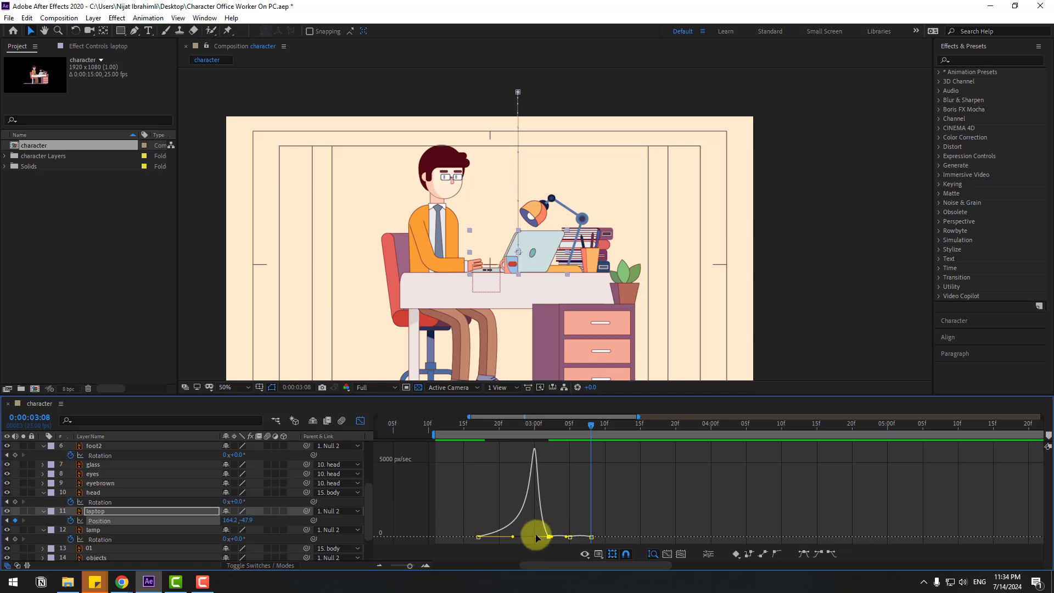
drag(537, 535, 539, 539)
key(space)
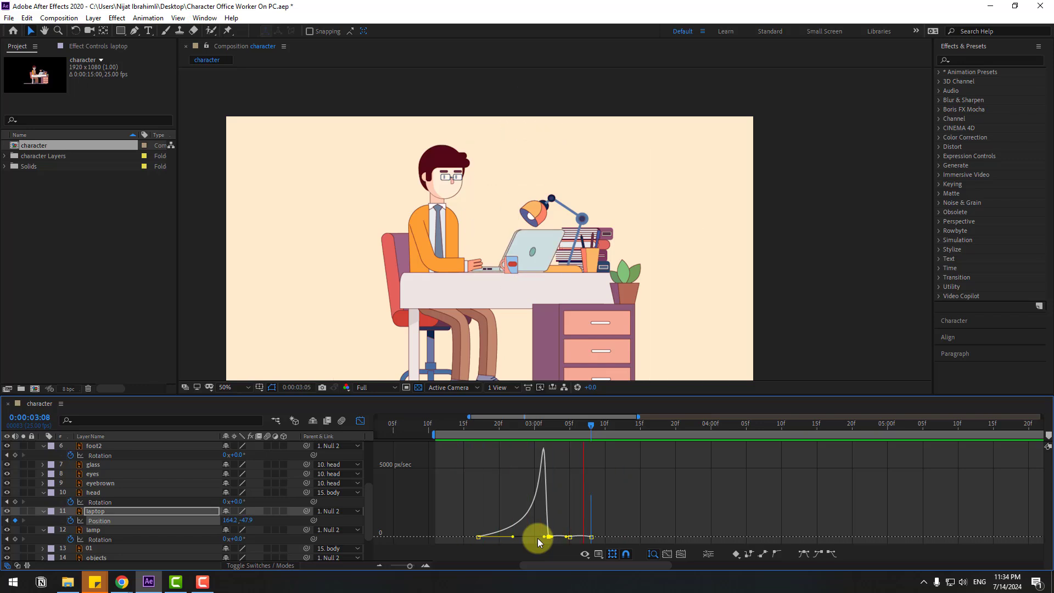
drag(513, 536, 509, 535)
key(space)
key(space)
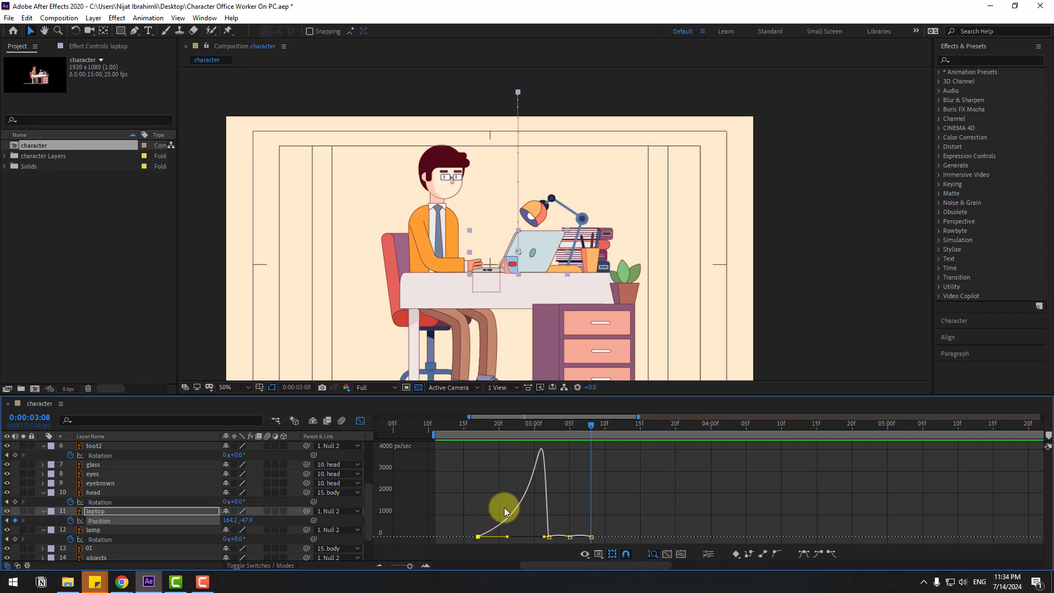
click(360, 422)
- At 0:00:02:17, add a 19° Rotation keyframe to the laptop and raise it to a Position Y of -658.9
drag(554, 427, 478, 426)
key(shift+r)
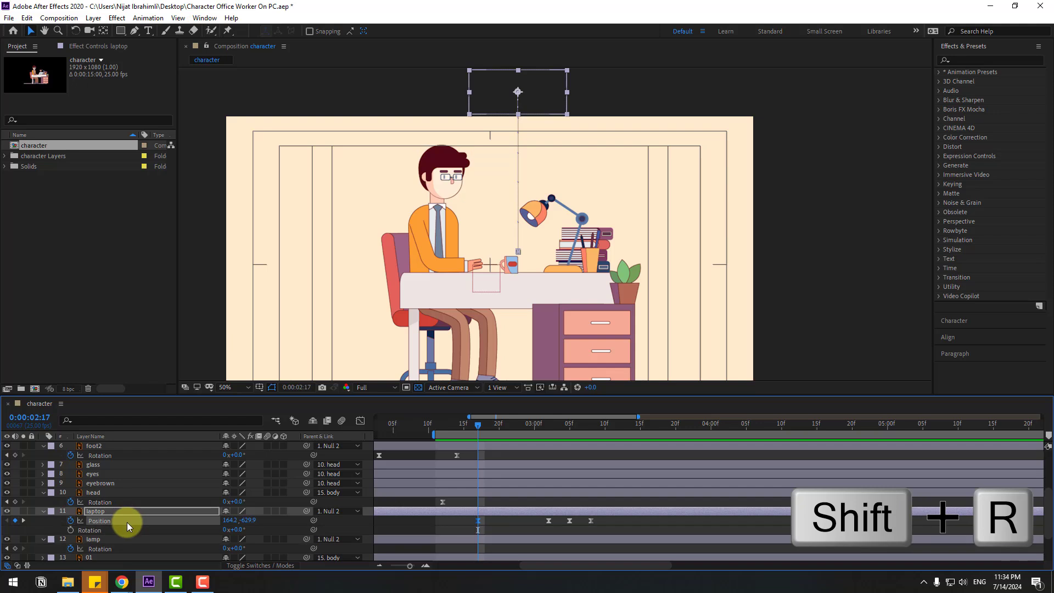
click(71, 530)
mouse_move(233, 535)
mouse_down()
mouse_move(245, 528)
mouse_move(235, 520)
mouse_up()
- Set the laptop's Rotation to -4° at the landing keyframe, 0:00:03:02
drag(507, 426, 548, 426)
click(241, 530)
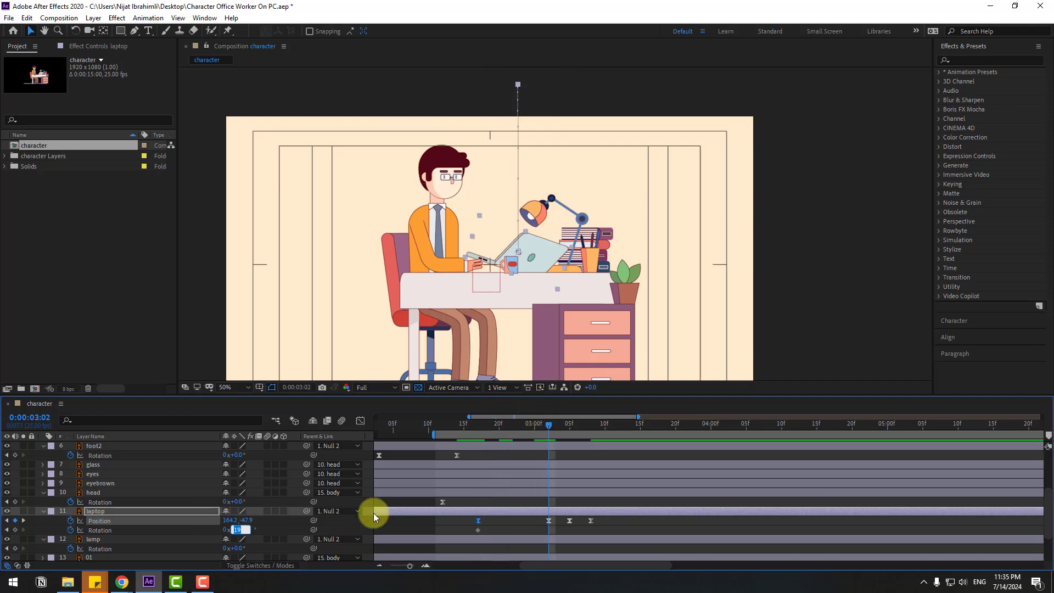
text(-4)
key(Return)
- Set the laptop's Rotation to 2° at 0:00:03:05 and to 0° at 0:00:03:08
drag(551, 425, 569, 426)
drag(245, 530, 258, 531)
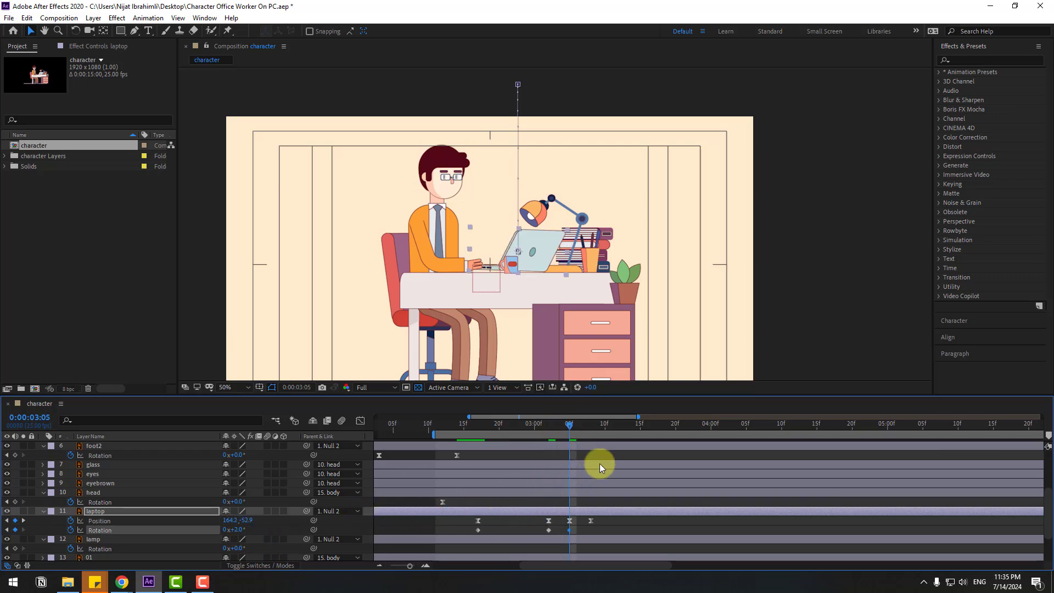
drag(577, 428, 591, 428)
click(236, 530)
text(0)
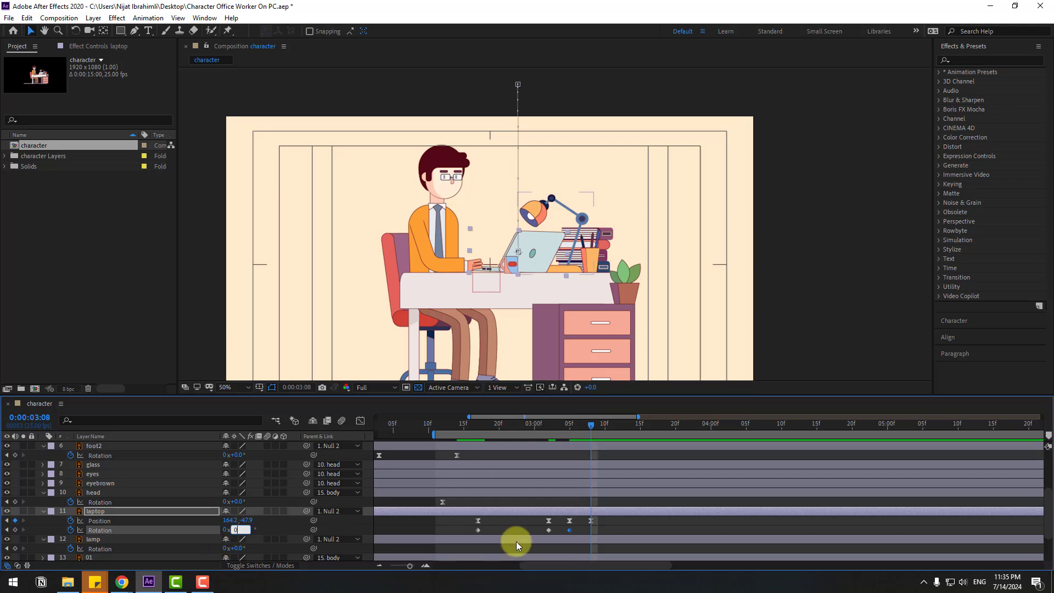
key(Return)
- Apply Easy Ease to all of the laptop's Rotation keyframes
drag(597, 530, 469, 535)
right_click(477, 529)
mouse_move(482, 524)
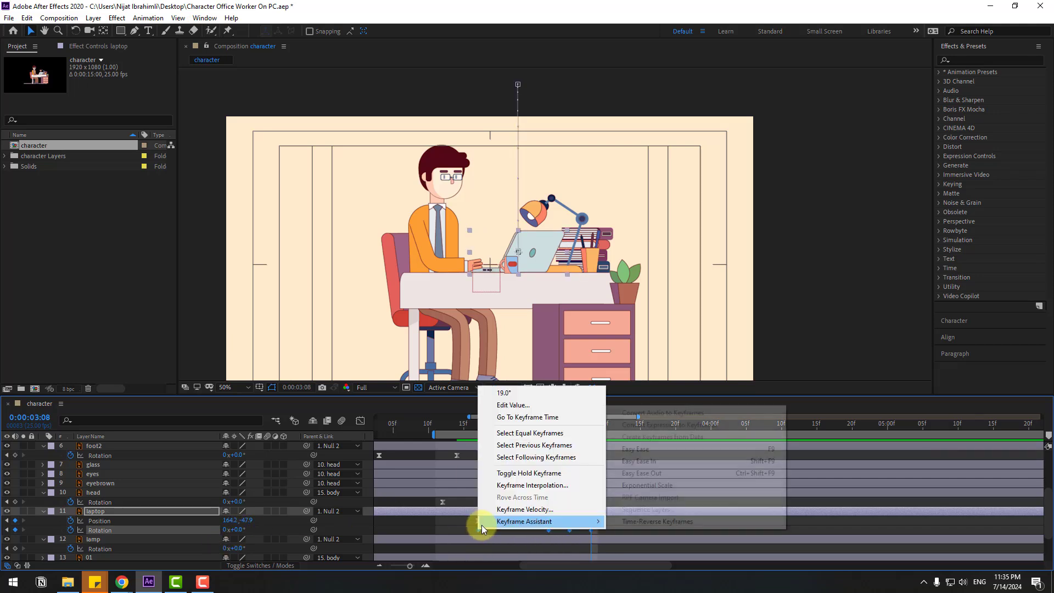
click(638, 451)
- Shift the laptop's Rotation keyframes one frame after the Position keyframes and preview the drop
drag(477, 531, 482, 531)
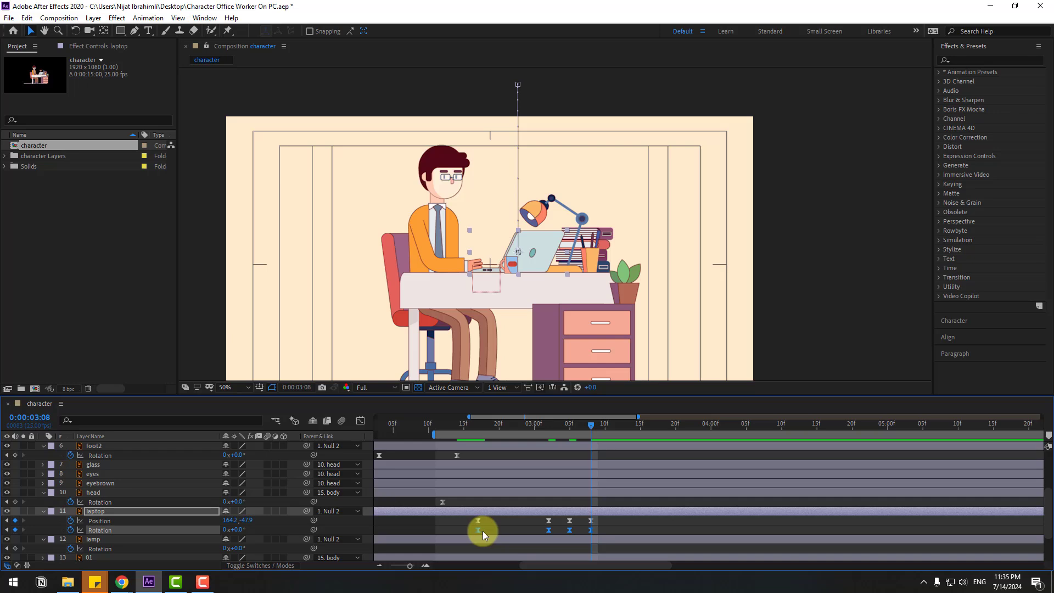
key(space)
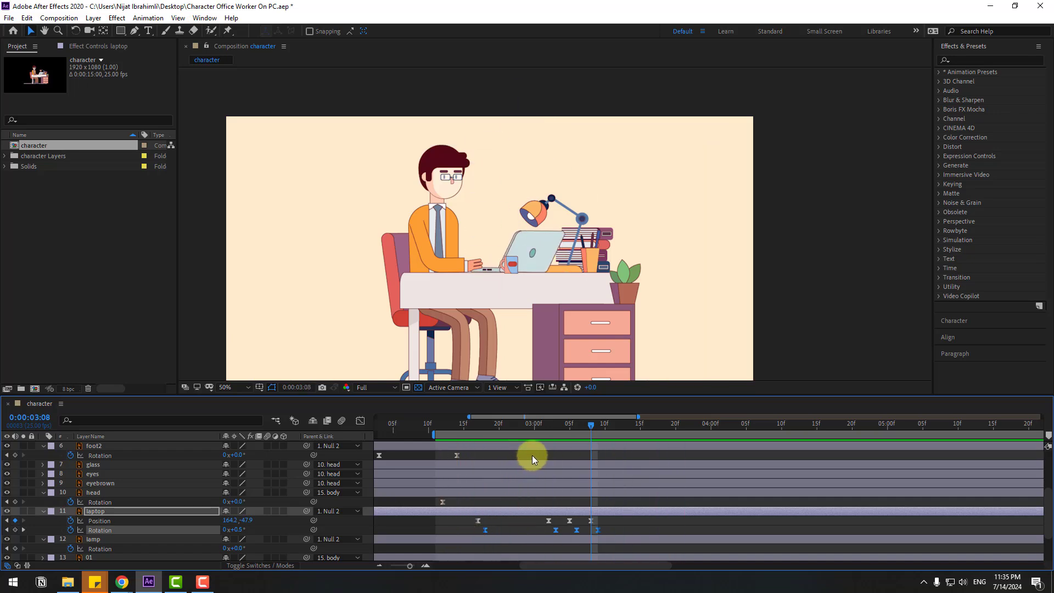
key(space)
- Try moving all the laptop's Position and Rotation keyframes about one second earlier
key(minus)
key(minus)
drag(594, 521, 541, 534)
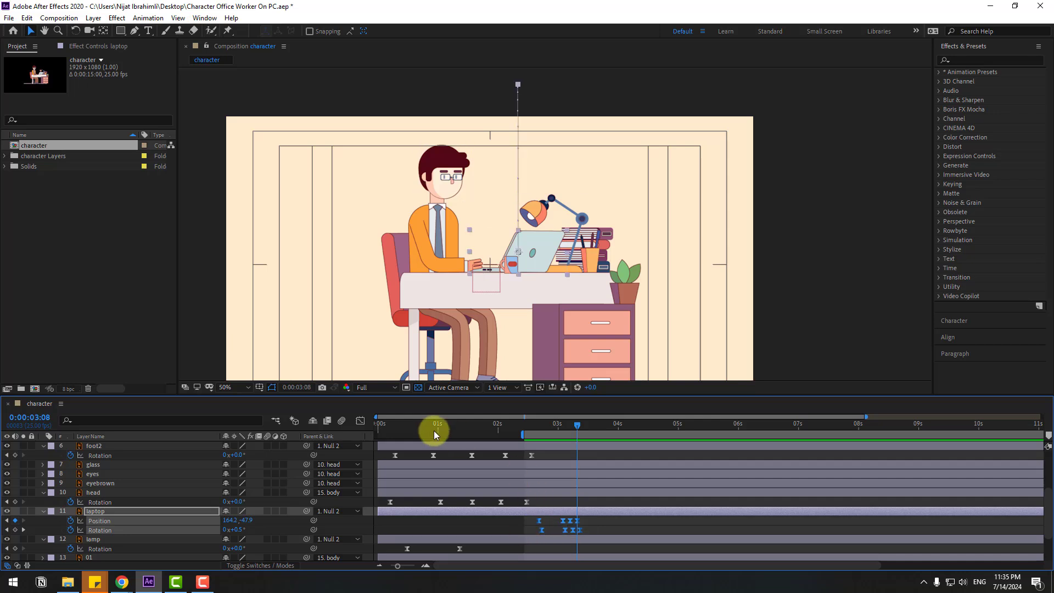
click(394, 426)
drag(394, 426, 434, 428)
drag(539, 522, 476, 522)
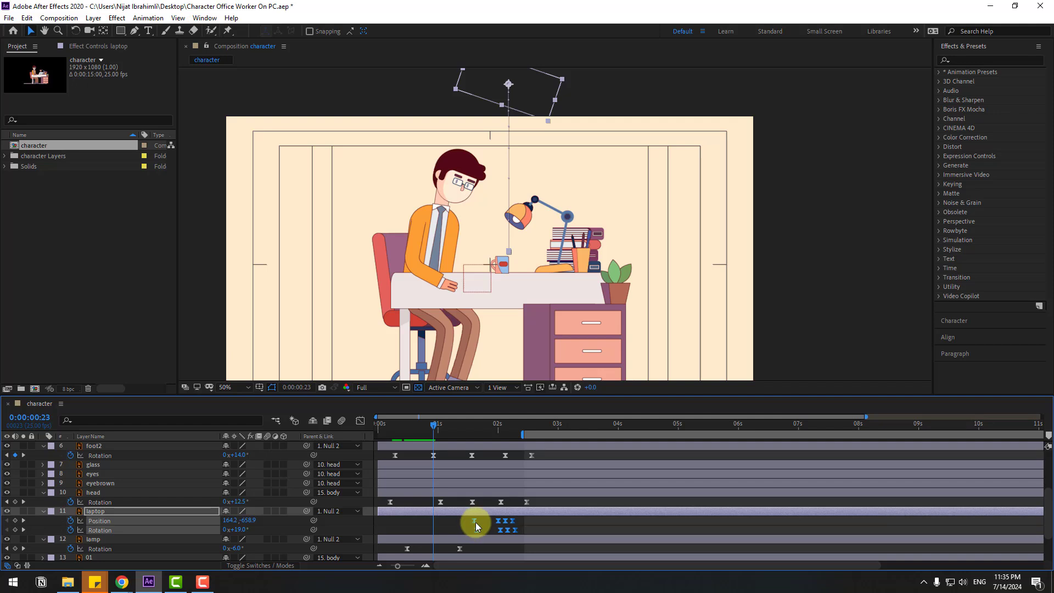
- Preview the scene from the start with the earlier laptop drop, and undo the keyframe move
drag(434, 425, 519, 446)
key(space)
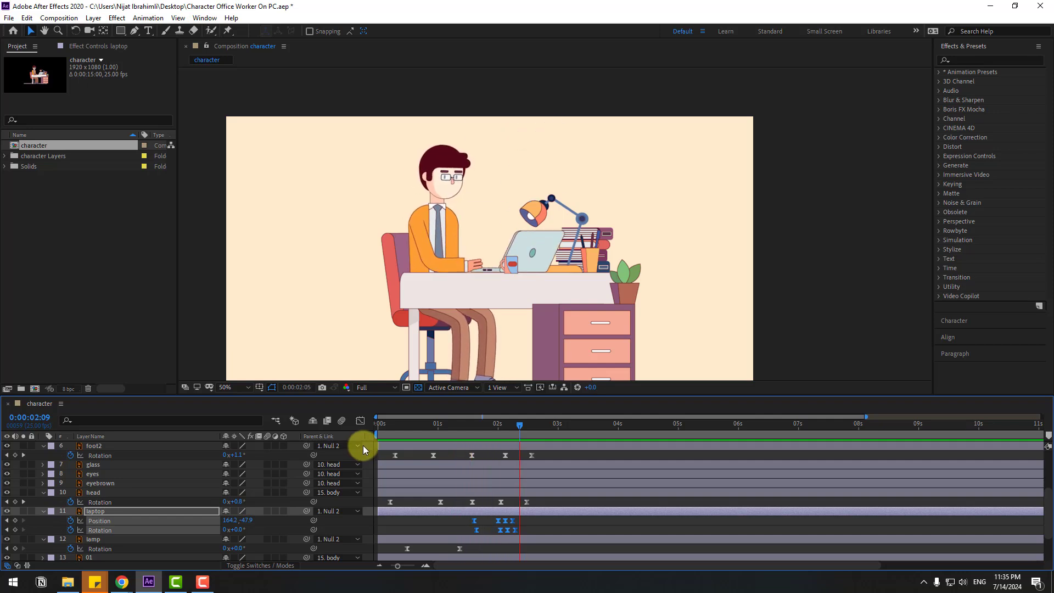
drag(480, 431, 454, 433)
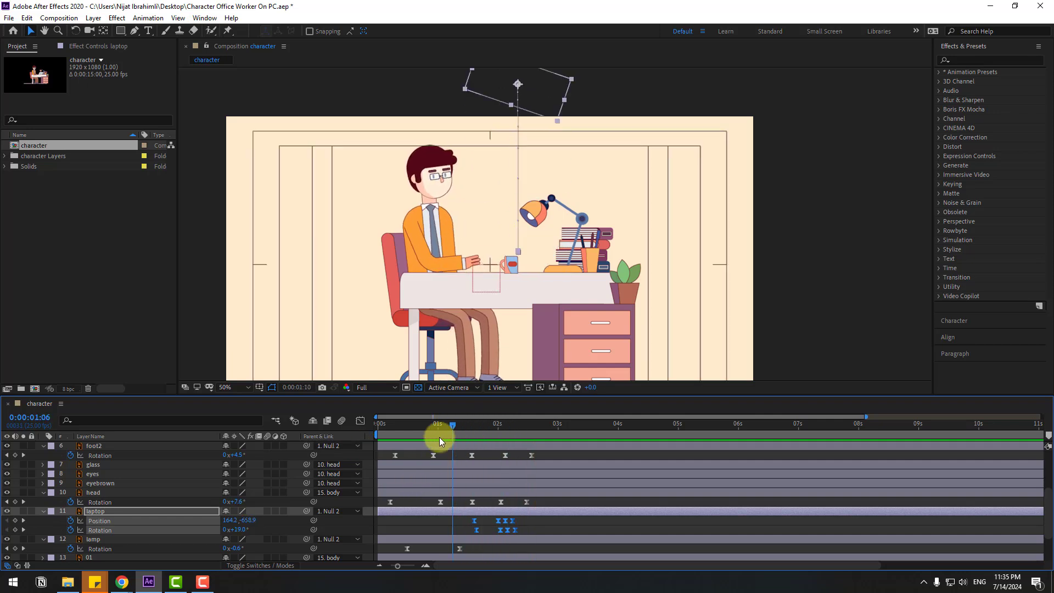
key(ctrl+z)
- Hold the head's Rotation with a keyframe at 0:00:02:14 and tilt it back to -24° at 0:00:02:24
click(83, 494)
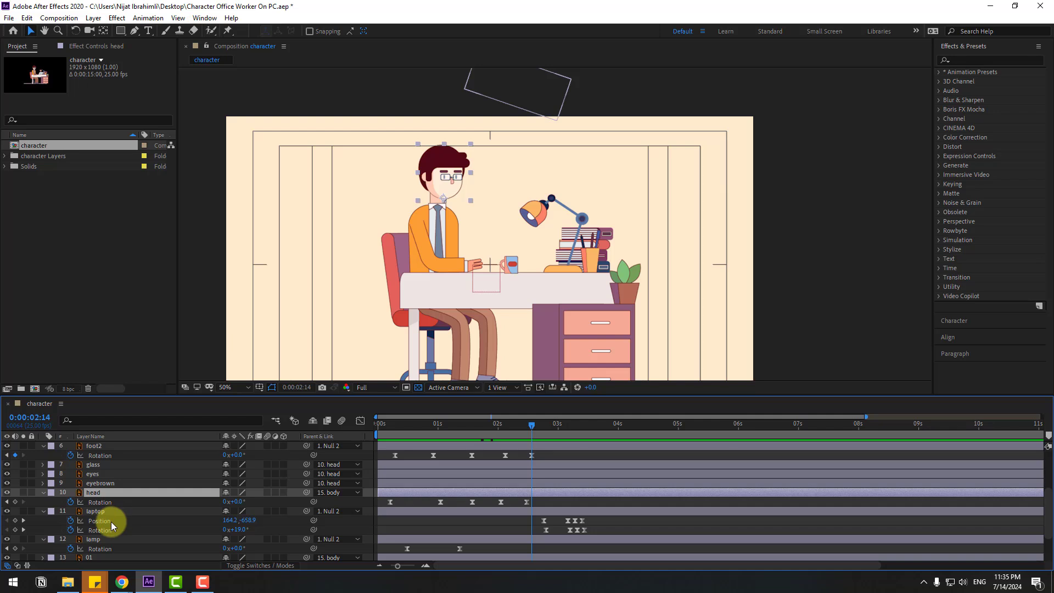
click(15, 501)
drag(531, 449, 555, 450)
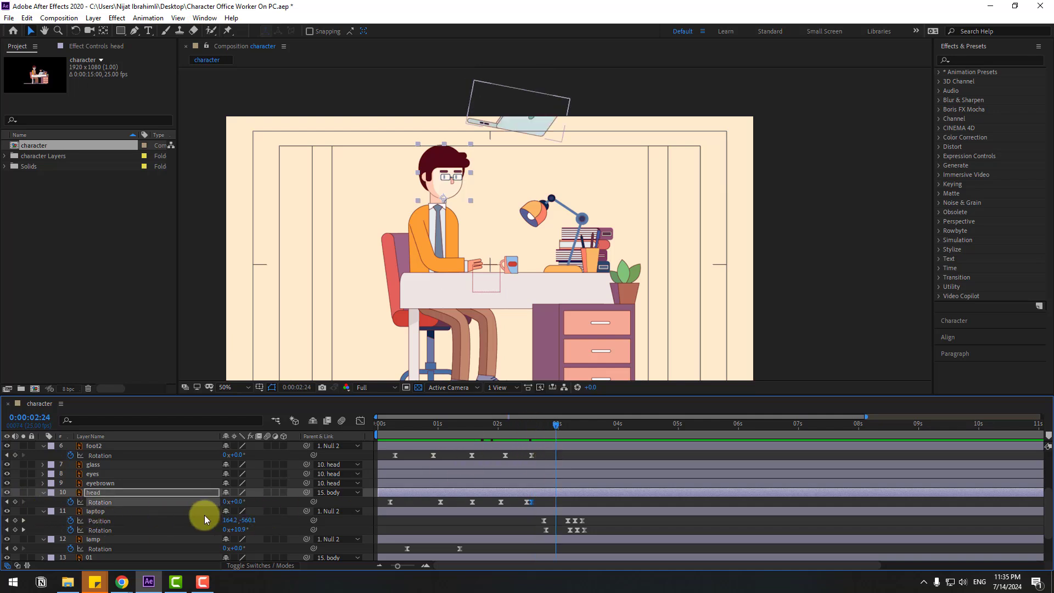
click(254, 502)
drag(242, 503, 223, 501)
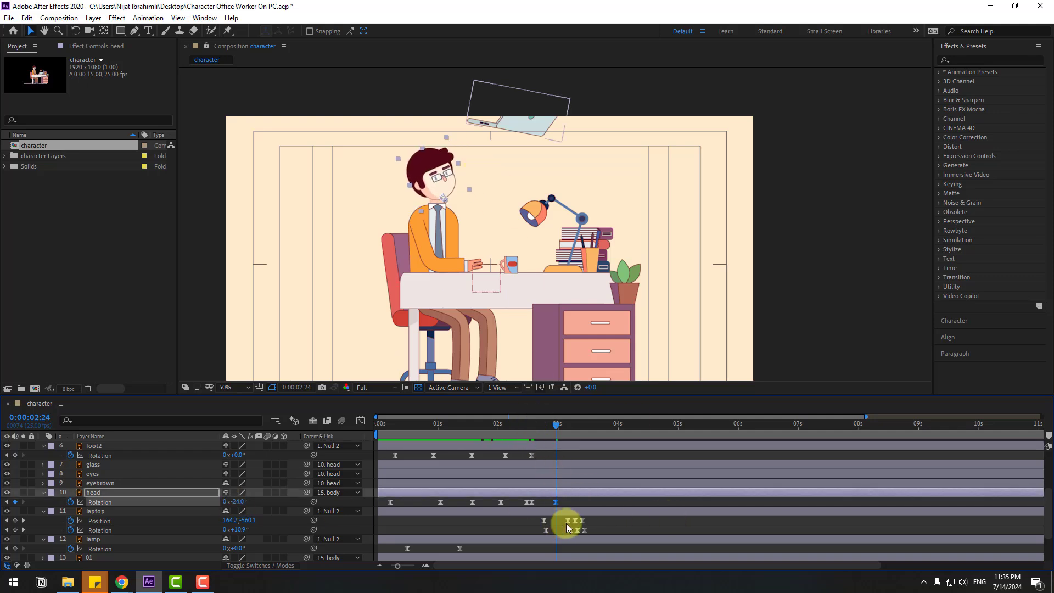
- Shift all the laptop's keyframes to begin at about 0:00:02:23 and hold the head's Rotation with a keyframe at 0:00:03:02
drag(592, 533, 554, 522)
mouse_move(552, 423)
mouse_down()
mouse_move(525, 424)
mouse_move(563, 426)
mouse_up()
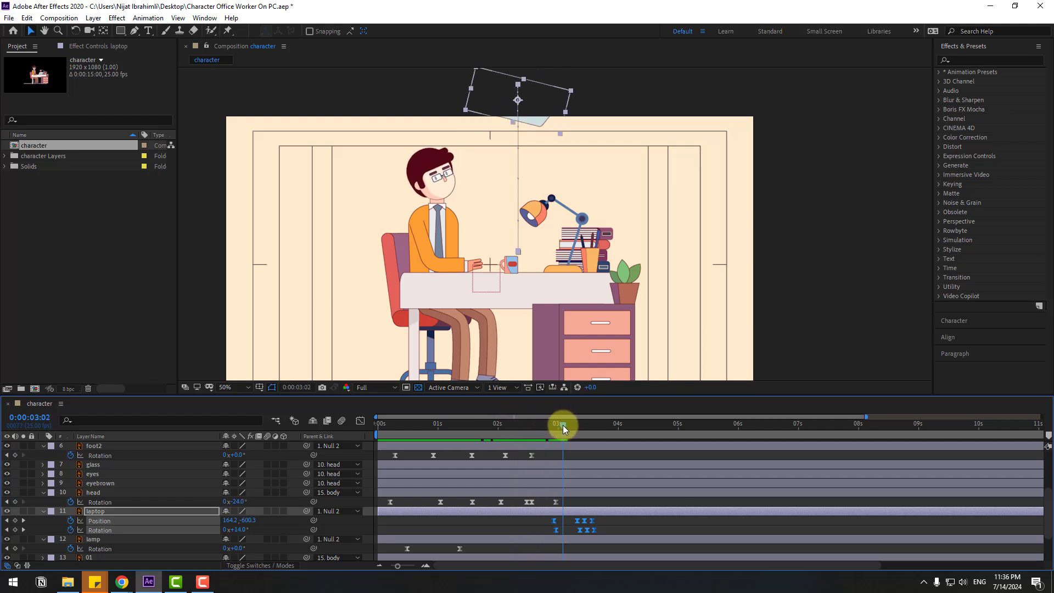
click(44, 502)
click(15, 502)
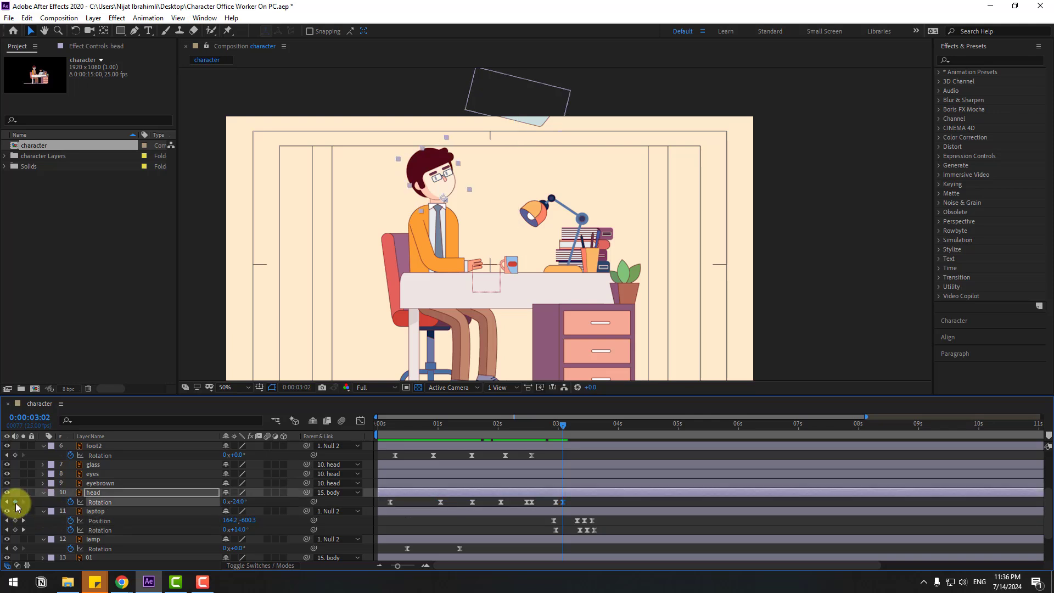
- Tilt the head down to a Rotation of 22° at 0:00:03:14 and preview from about 0:00:02:00
drag(571, 426, 590, 430)
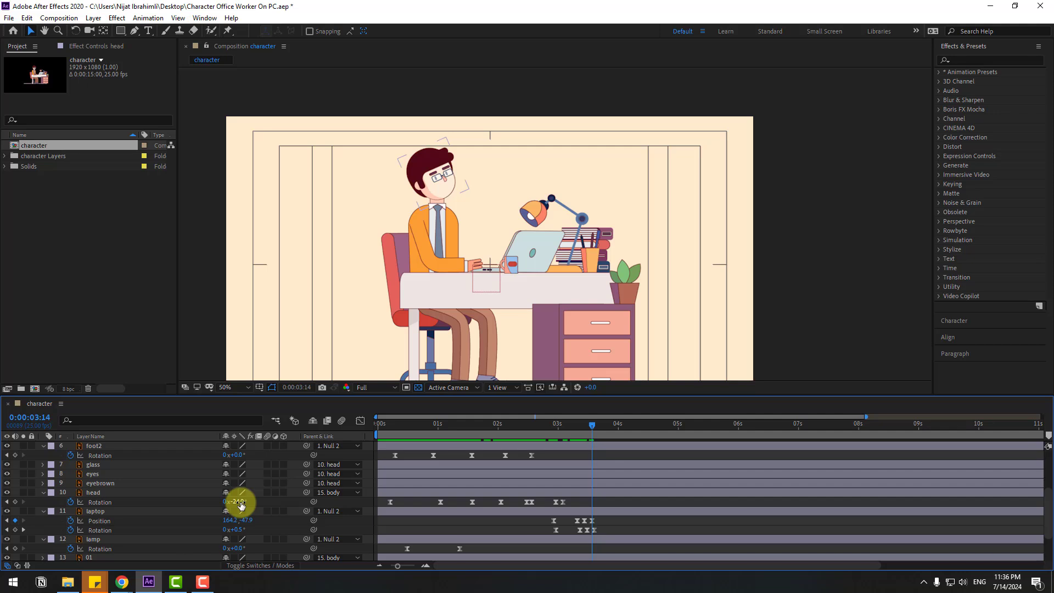
drag(235, 501, 267, 503)
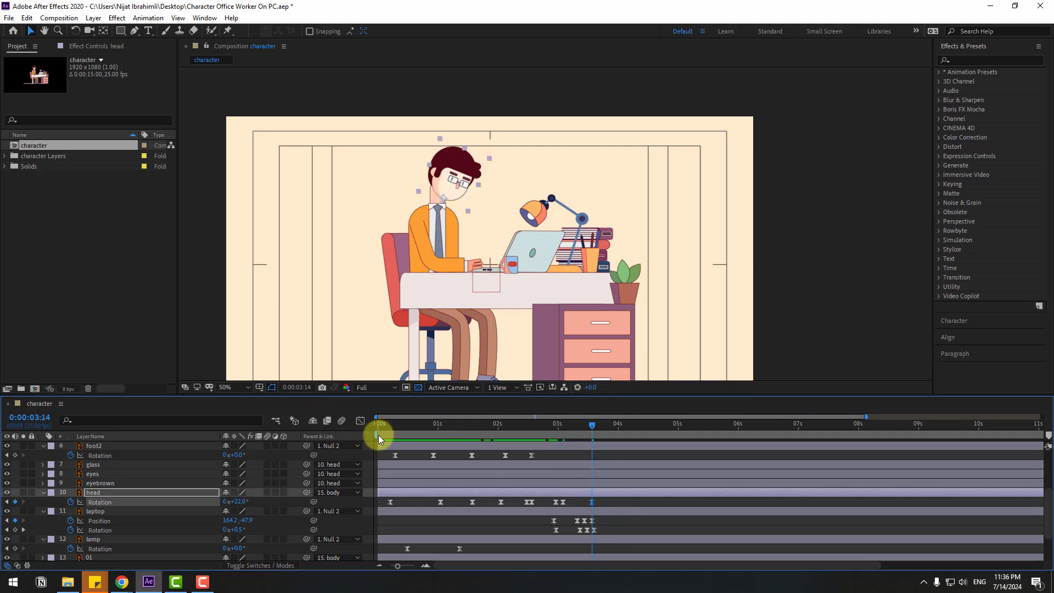
drag(377, 435, 495, 435)
key(space)
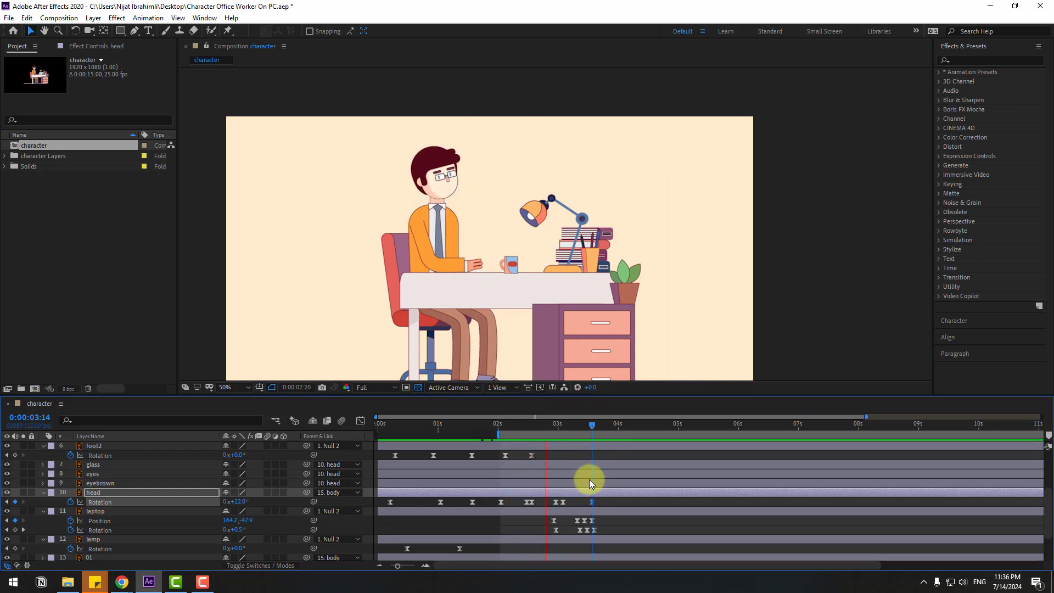
key(space)
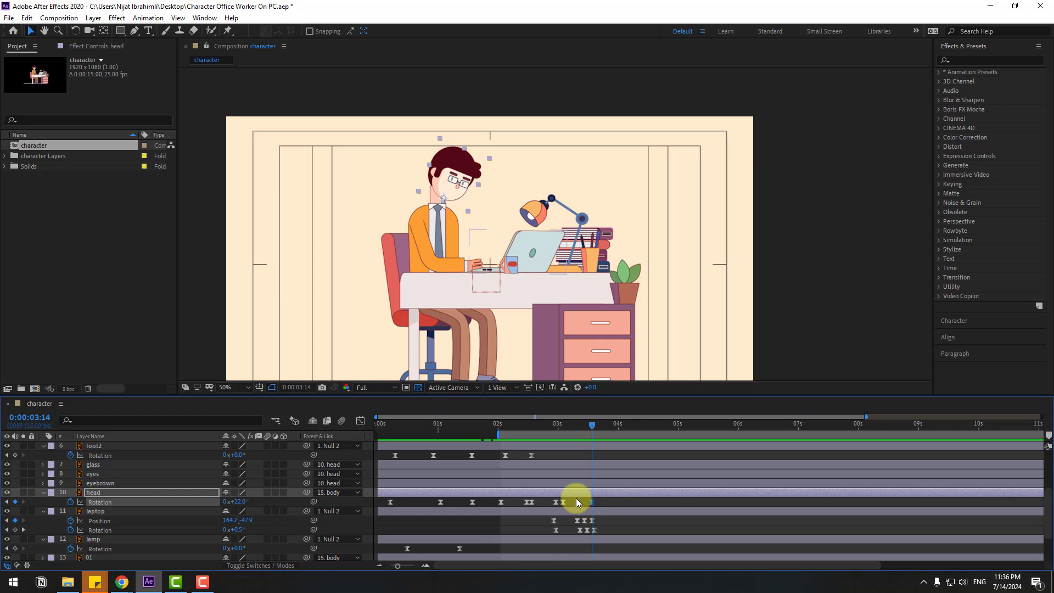
- Keyframe the head's Position at 0:00:02:14 and lower the head to a Position Y of 40.2 at 0:00:02:19
mouse_move(548, 425)
mouse_down()
mouse_move(558, 425)
mouse_move(532, 428)
mouse_up()
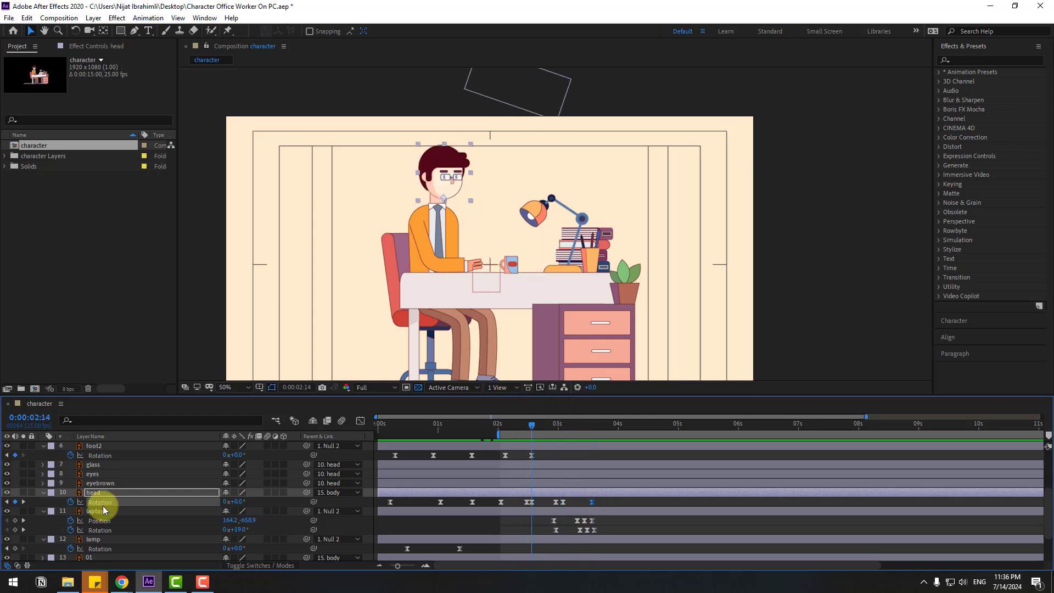
key(shift+p)
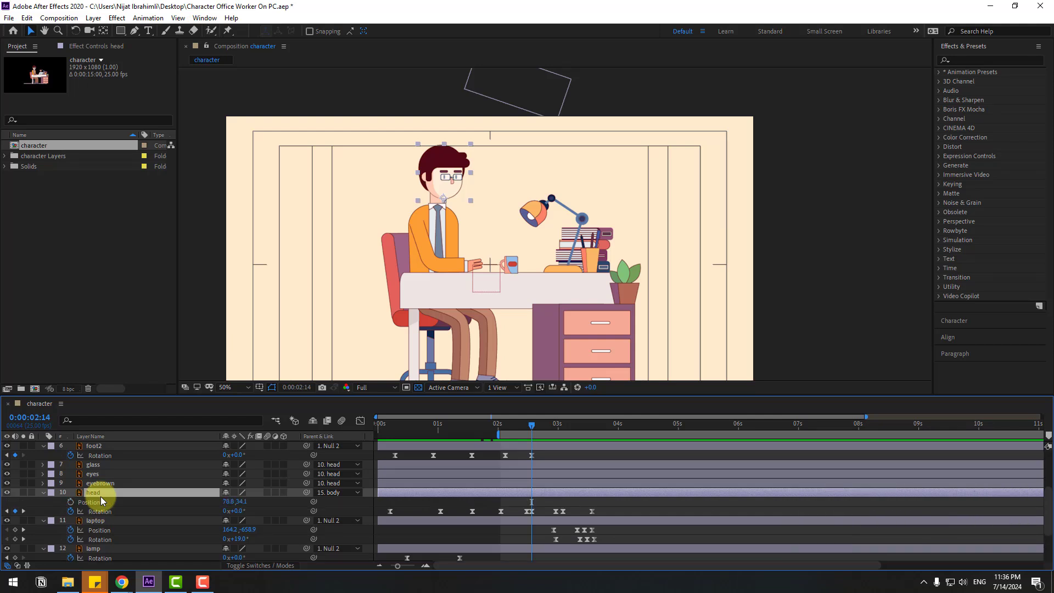
click(71, 502)
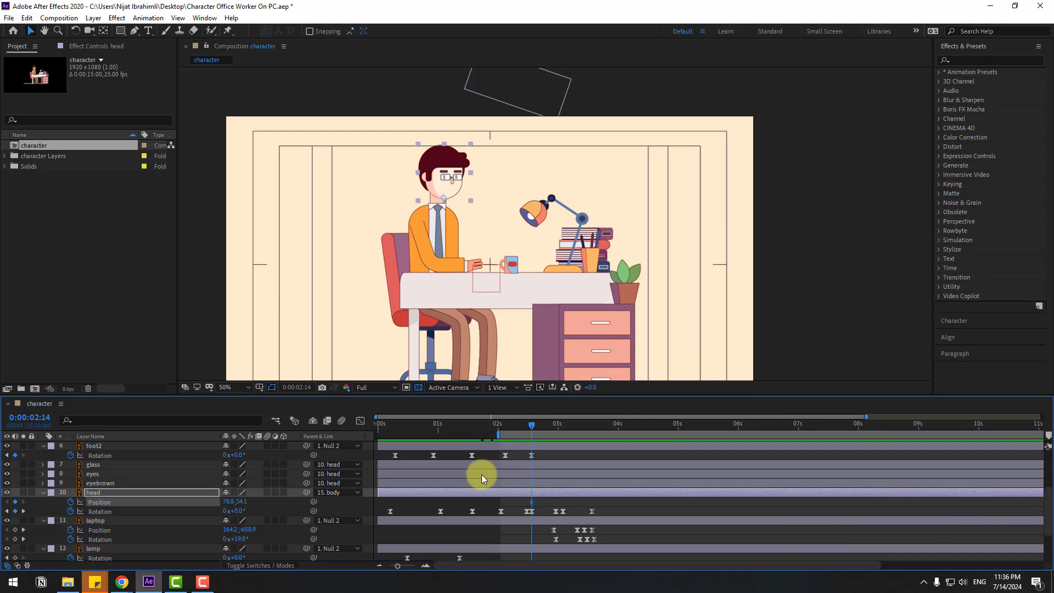
drag(535, 420, 540, 426)
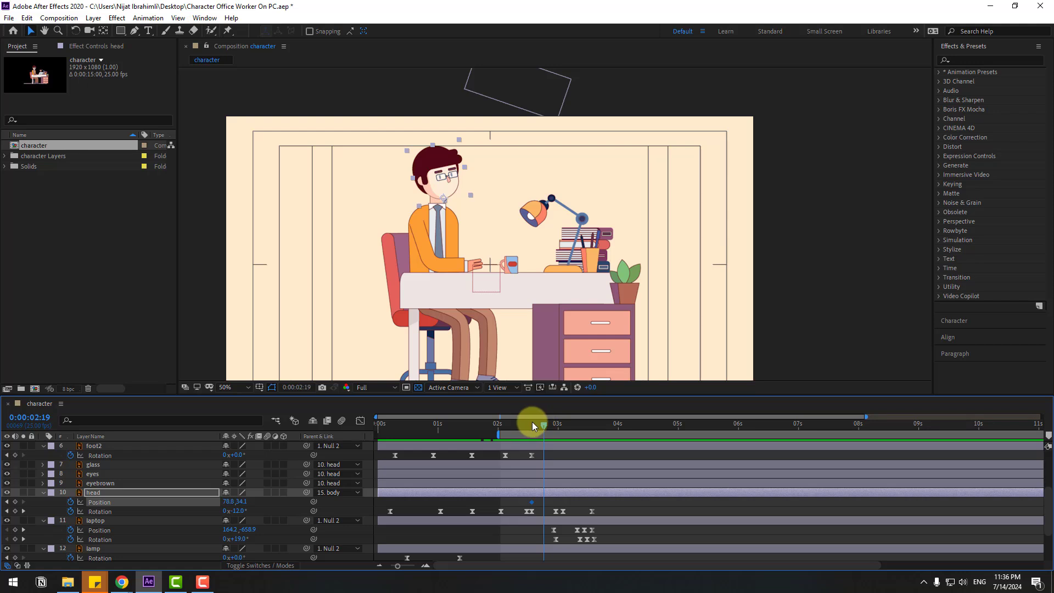
key(Down)
key(Down)
key(Down)
key(Down)
key(Down)
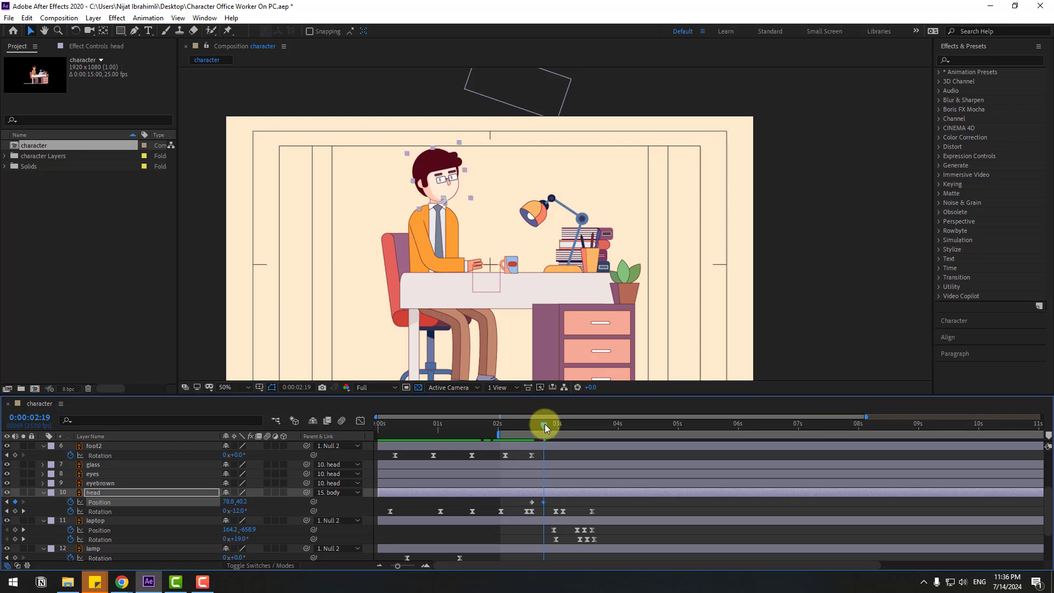
- Copy the head's starting Position keyframe from 0:00:02:14 to 0:00:02:24
drag(545, 424, 556, 423)
click(533, 500)
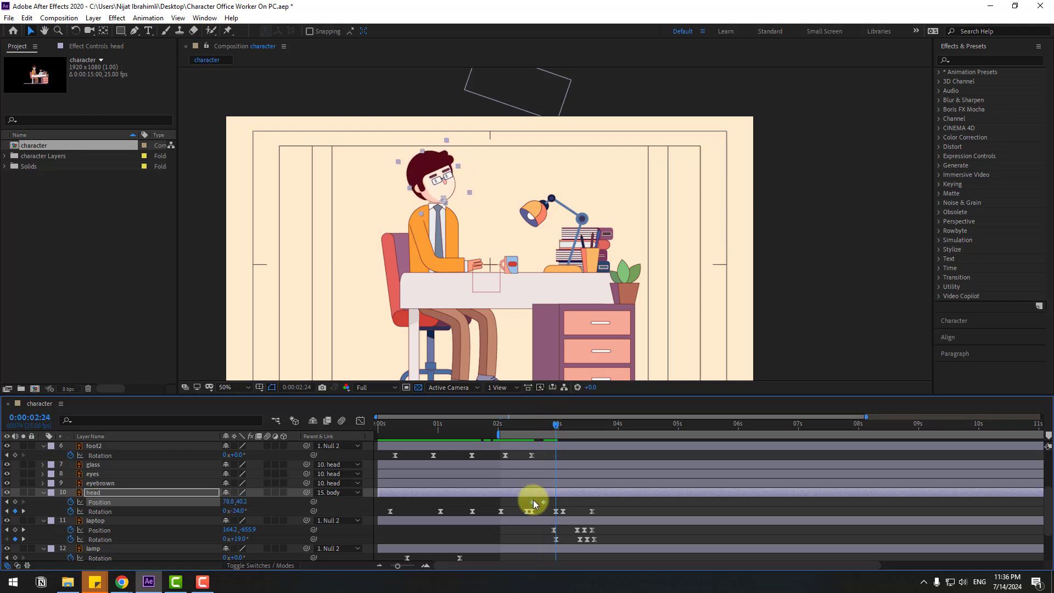
key(ctrl+c)
key(ctrl+v)
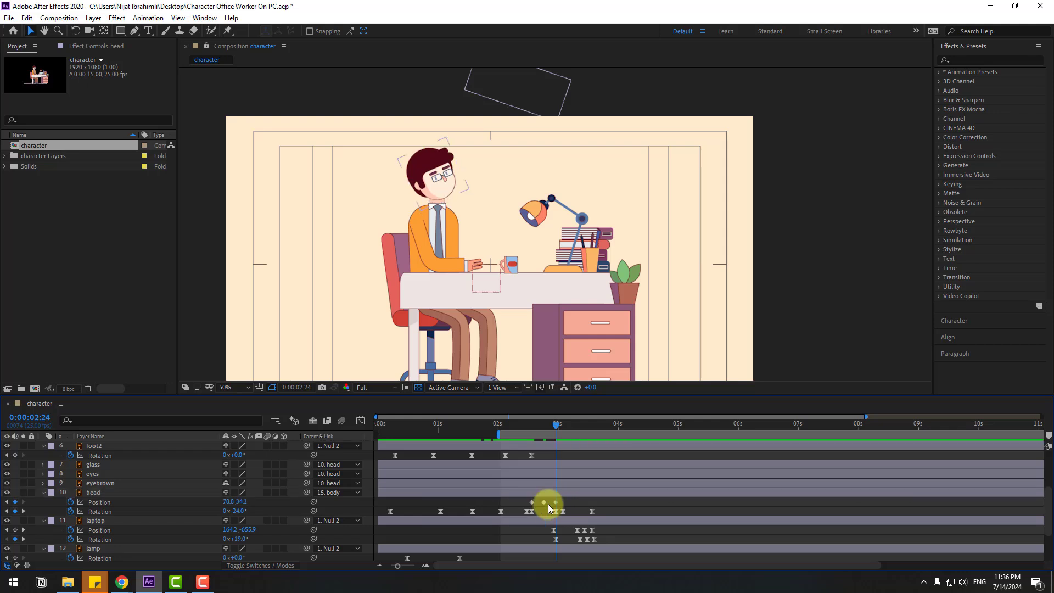
- Apply Easy Ease to the head's Position keyframes and preview the head movement close up
right_click(531, 500)
mouse_move(582, 491)
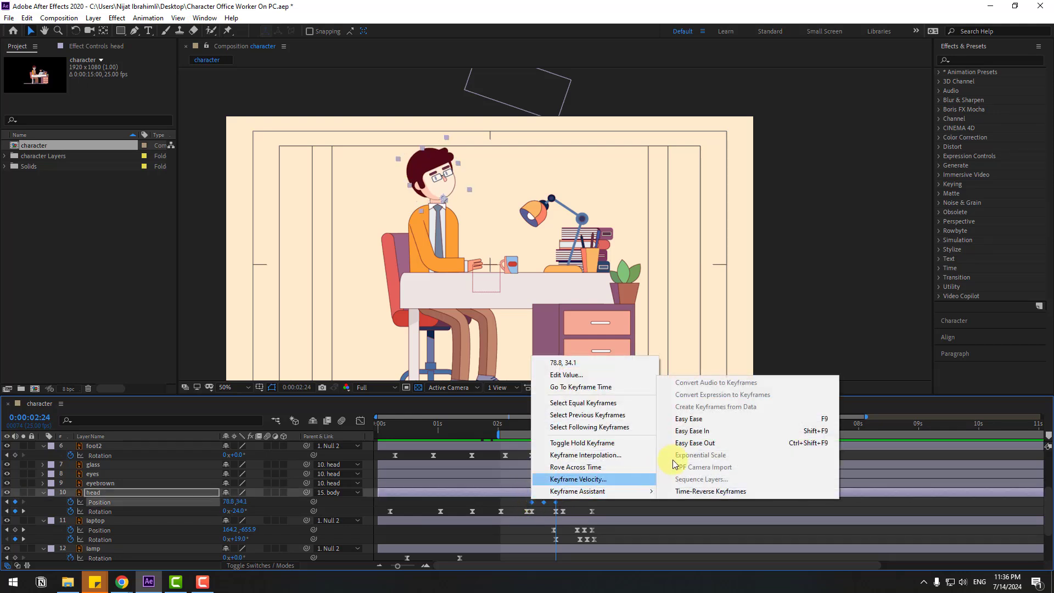
click(686, 419)
key(equal)
key(equal)
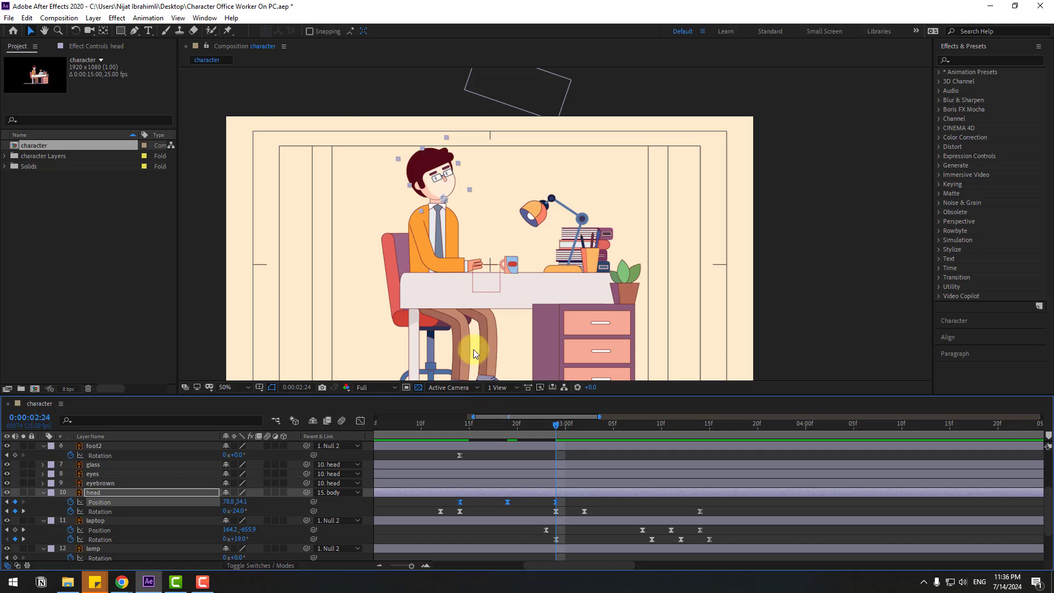
drag(473, 230, 490, 301)
scroll(477, 319, up, 1)
key(space)
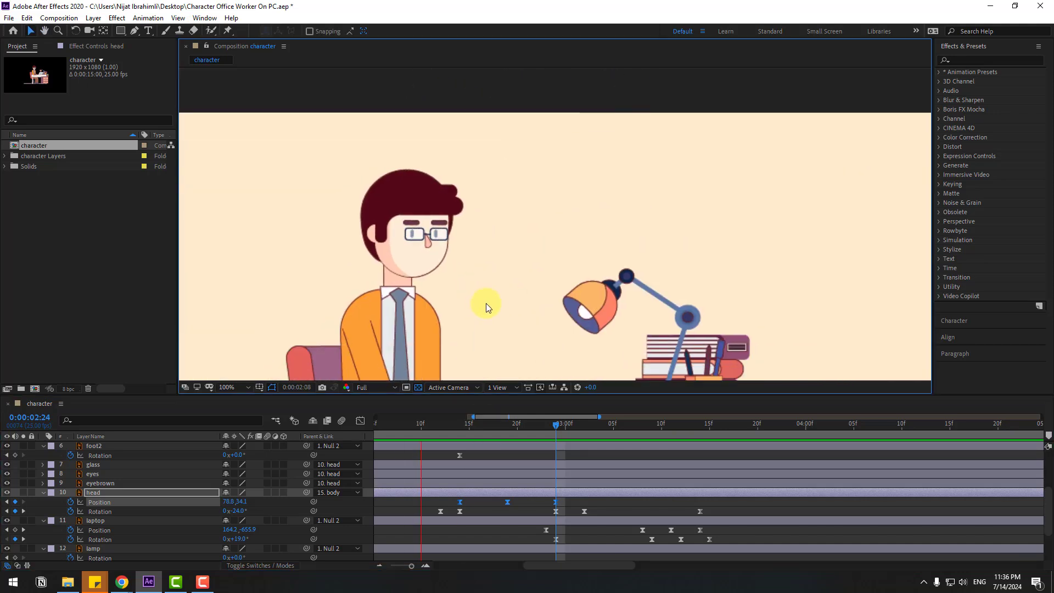
scroll(504, 295, down, 2)
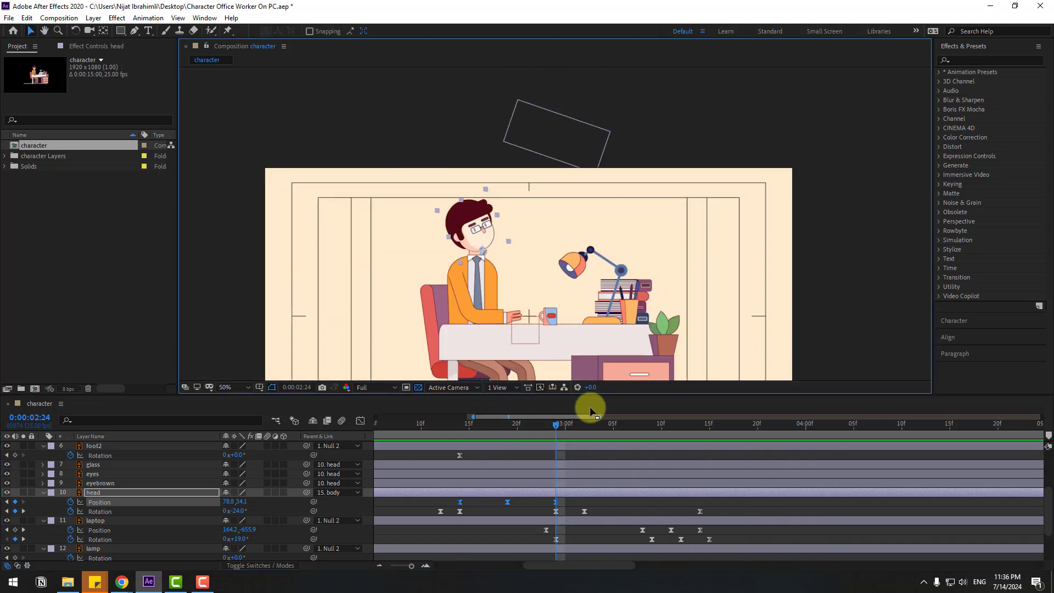
- Hold the head's Position with a keyframe at 0:00:03:02
mouse_move(565, 434)
mouse_down()
mouse_move(558, 426)
mouse_move(585, 431)
mouse_up()
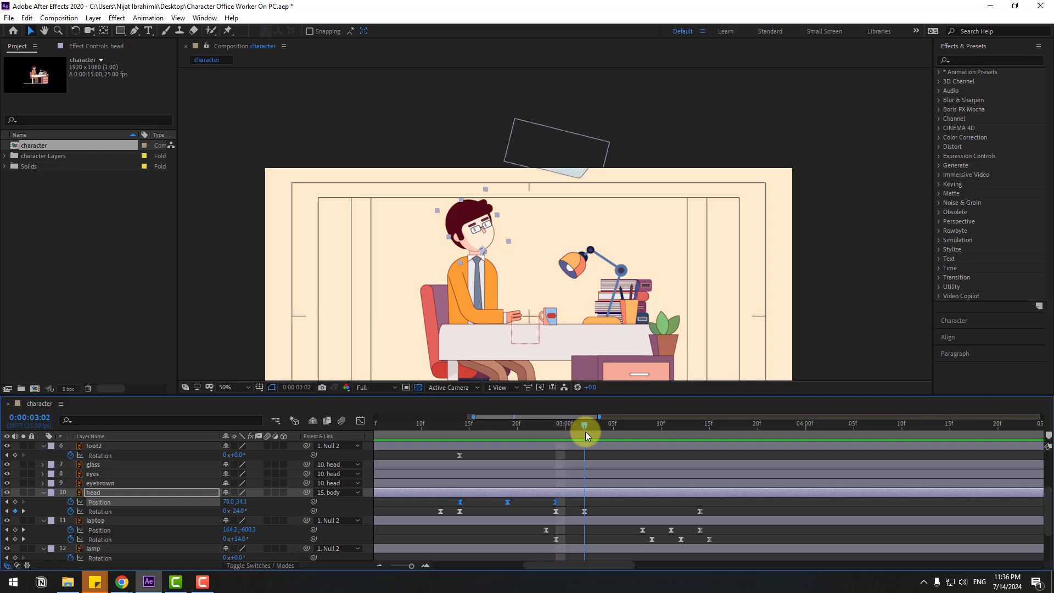
click(613, 502)
click(15, 502)
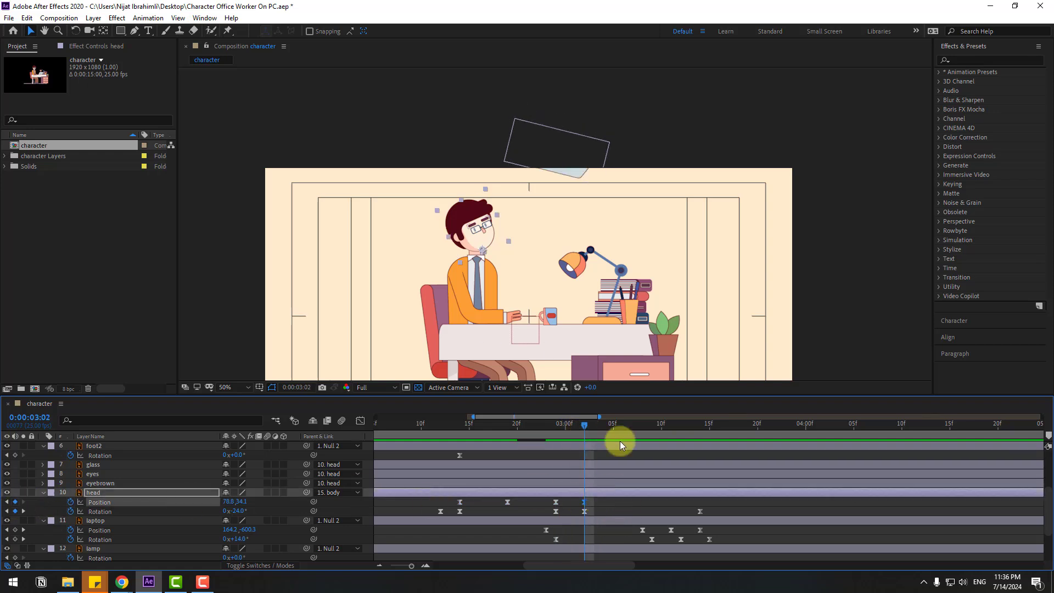
- Shift the head back over the neck to Position 69.6, 31.0 at 0:00:03:14 and preview the result
drag(615, 423, 700, 427)
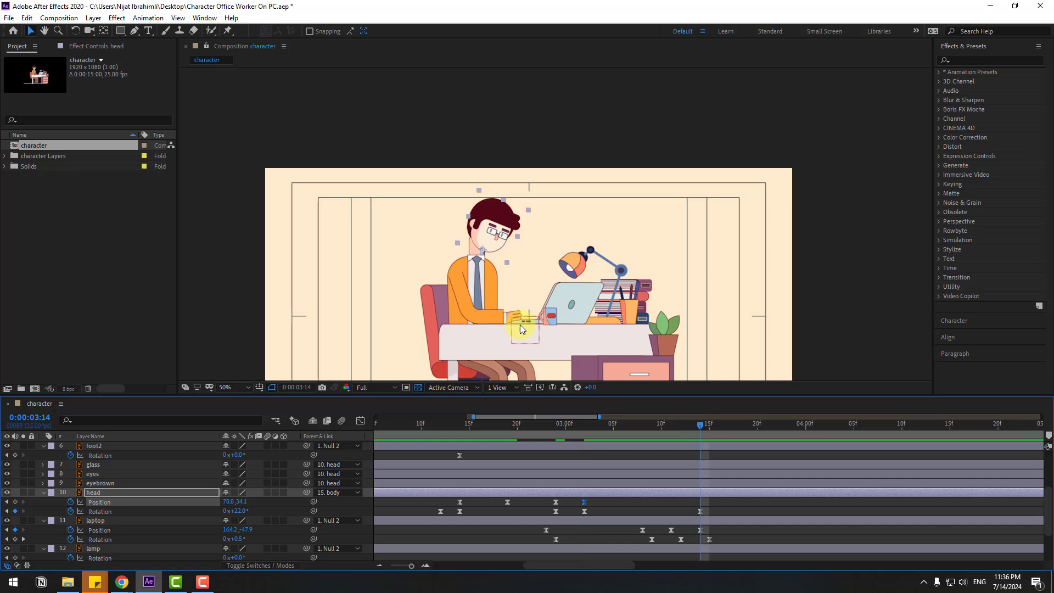
scroll(519, 325, up, 2)
drag(321, 260, 532, 261)
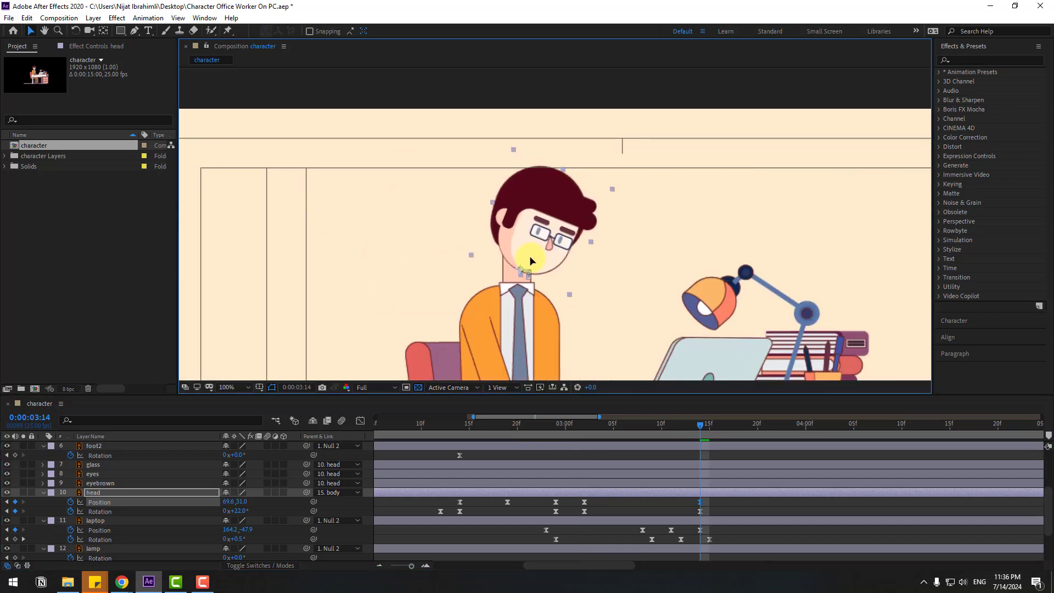
scroll(493, 257, down, 2)
key(space)
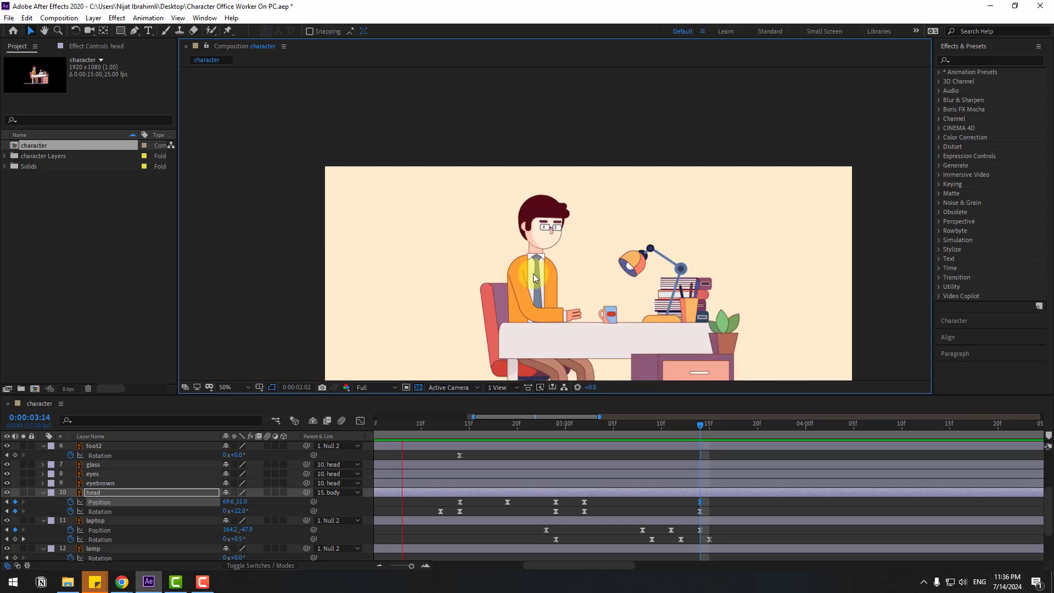
key(space)
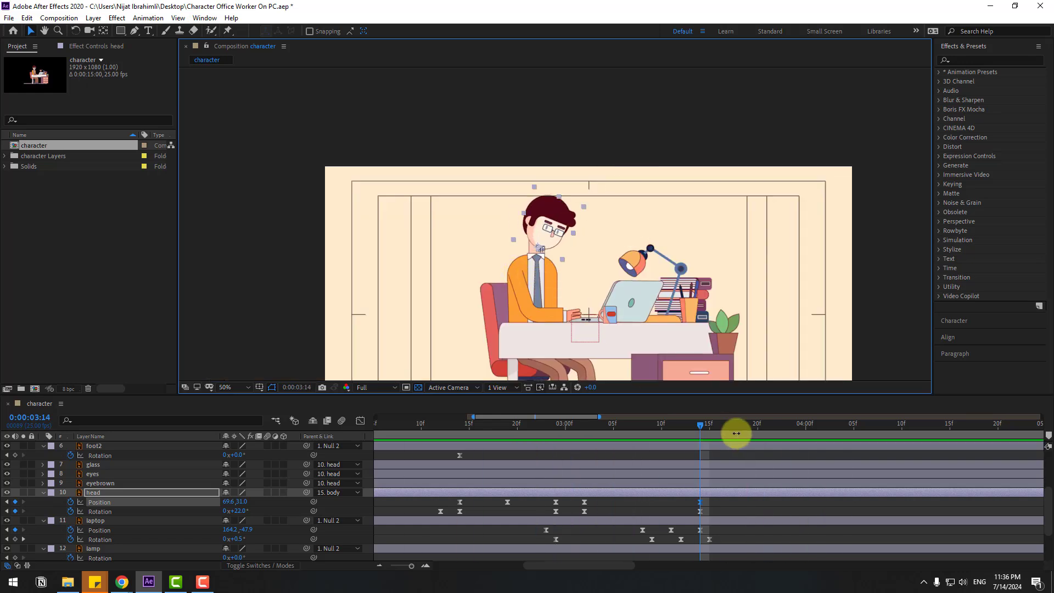
- Add a Rotation keyframe to the body layer at 0:00:02:14
key(minus)
key(minus)
click(596, 425)
scroll(610, 468, down, 3)
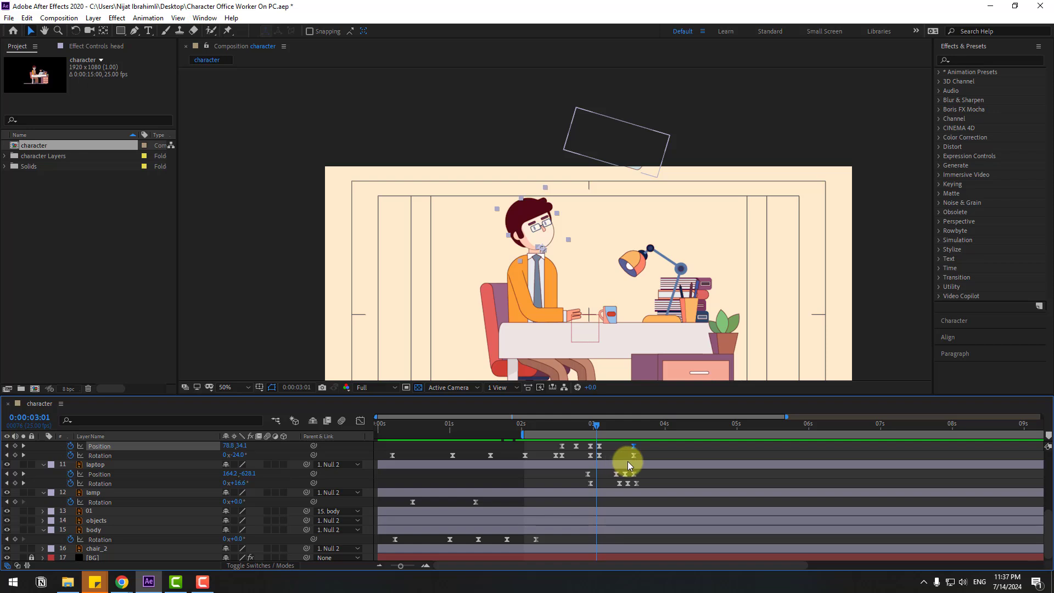
click(110, 530)
click(562, 425)
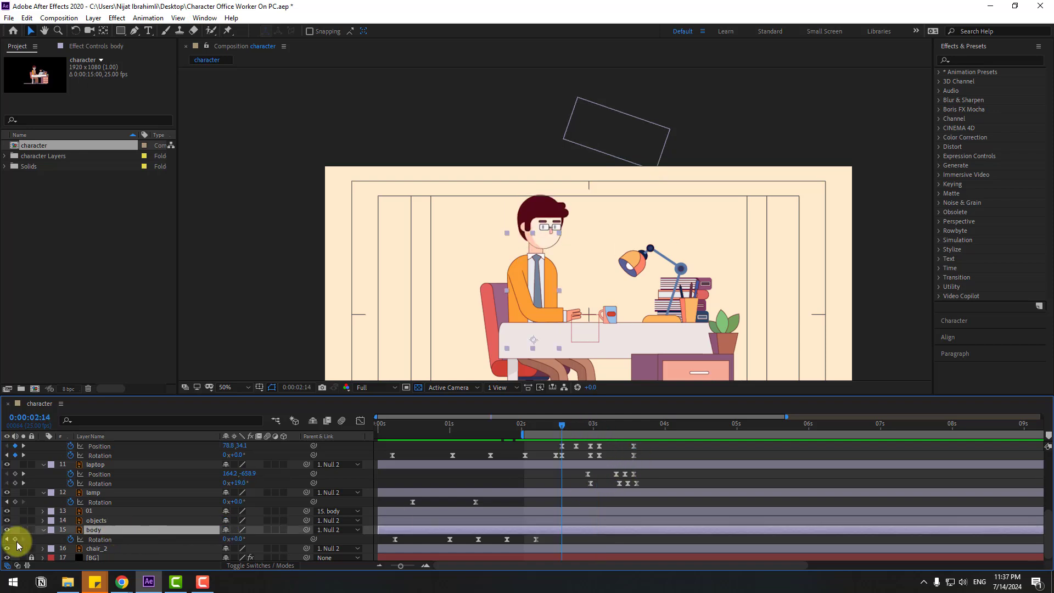
click(15, 539)
- Lean the body back to a Rotation of -6° at 0:00:02:24 and hold it with a keyframe at 0:00:03:05
drag(569, 423, 590, 423)
drag(240, 542, 235, 525)
drag(565, 426, 608, 428)
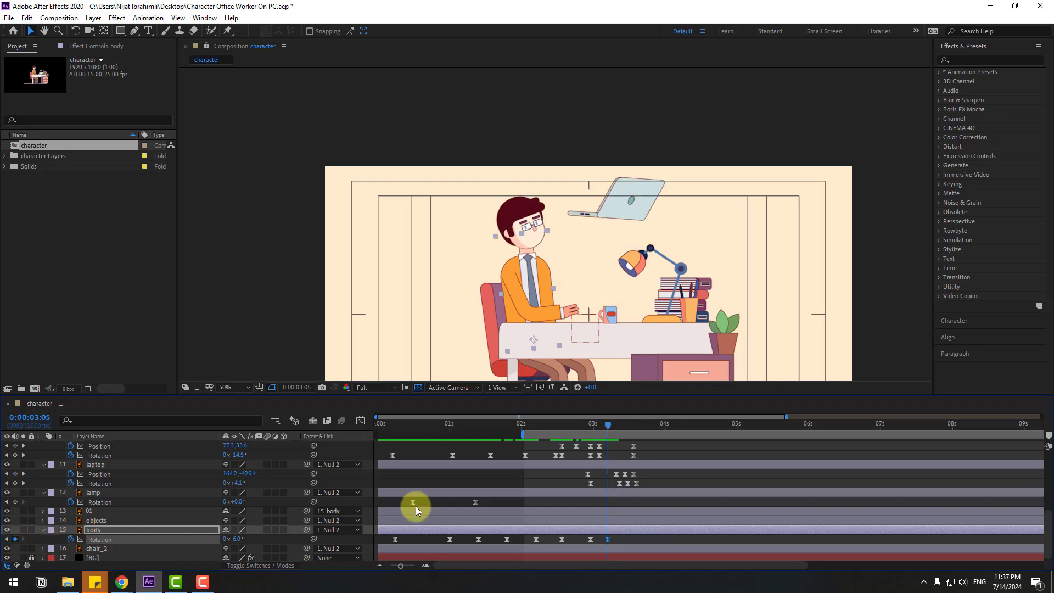
- Tilt the body forward to a Rotation of 3° at 0:00:03:15 and preview the motion
drag(610, 428, 636, 431)
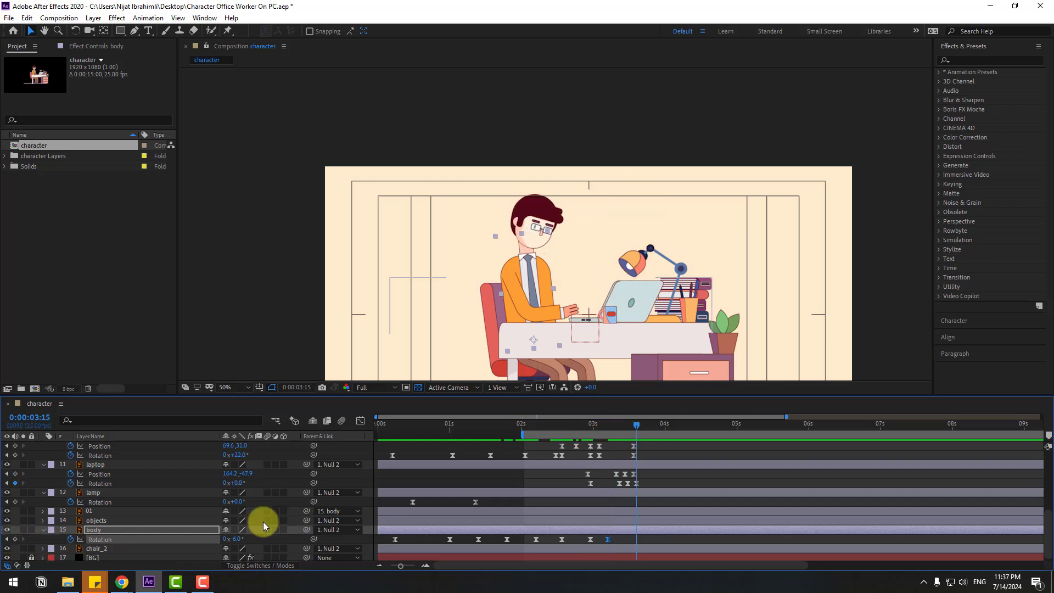
drag(248, 539, 611, 551)
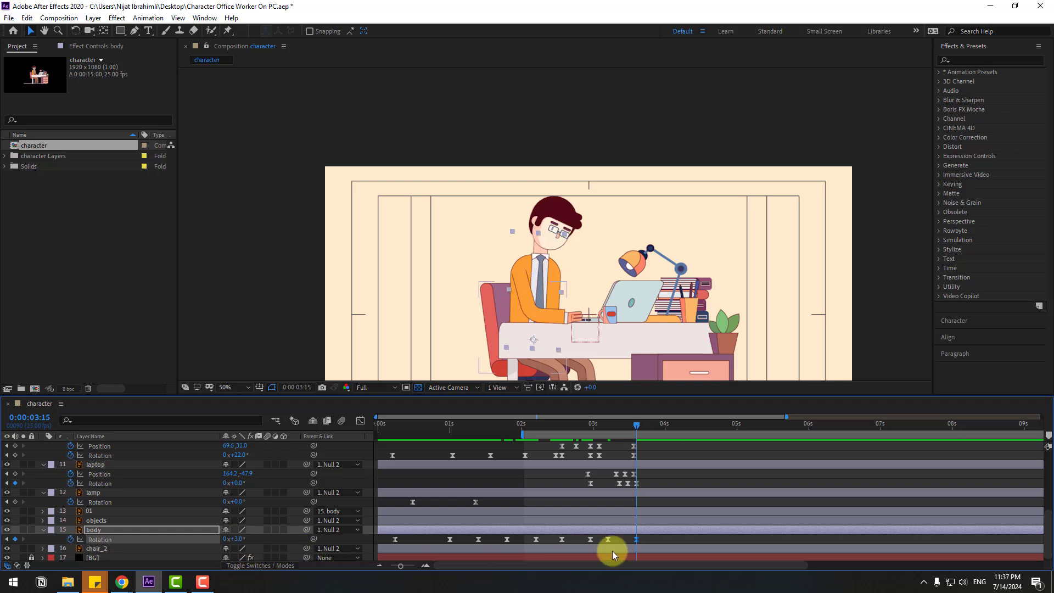
key(space)
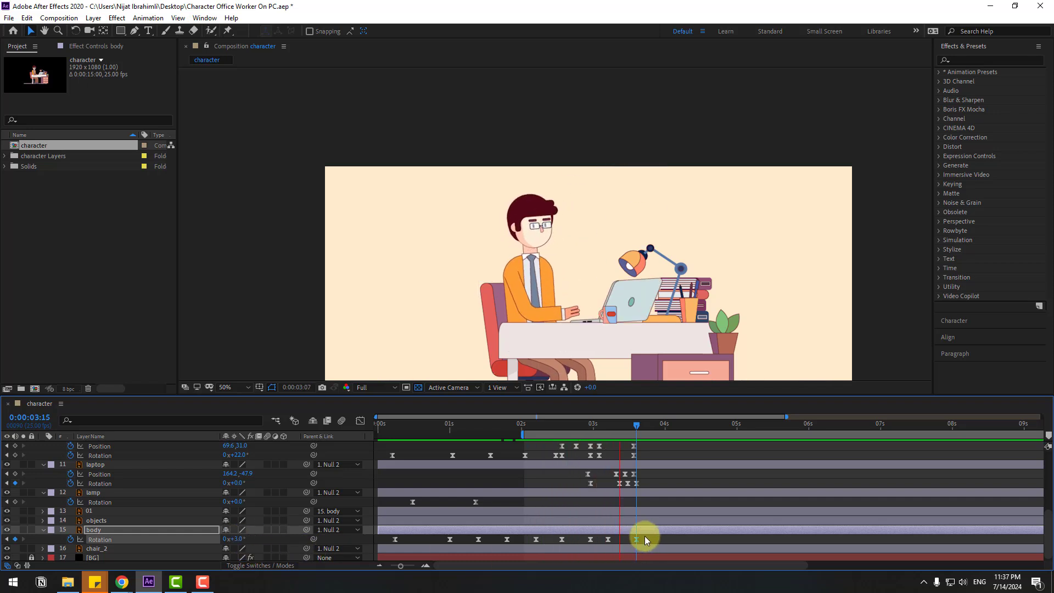
key(space)
- Keyframe the body's Position at 0:00:02:14 and lower the body to a Position Y of 100.7 at 0:00:02:20
drag(621, 421, 560, 436)
click(110, 529)
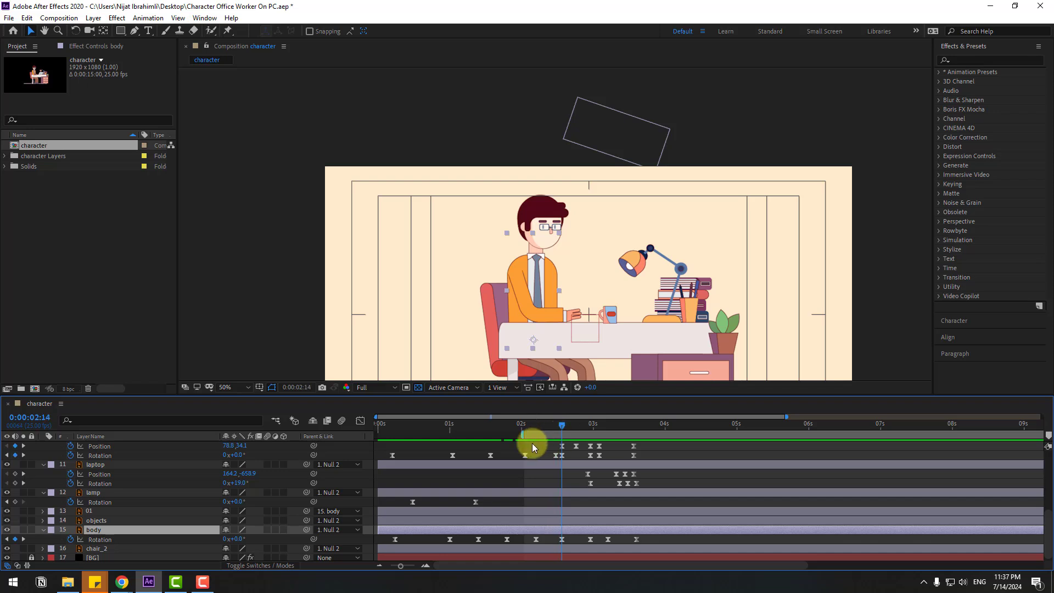
key(shift+p)
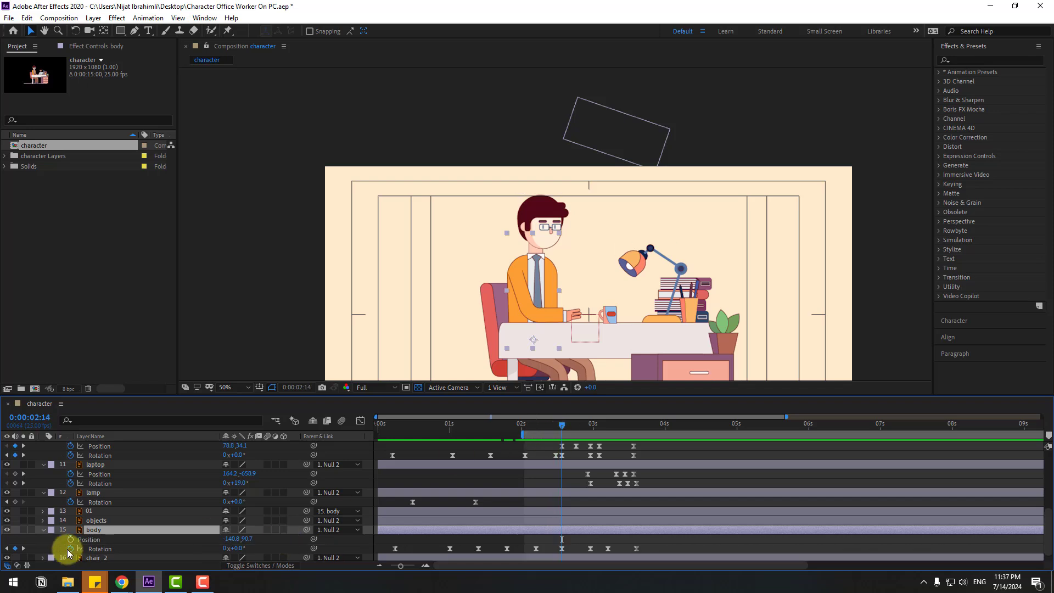
click(70, 539)
drag(567, 427, 581, 429)
key(Down)
key(Down)
key(Down)
key(Down)
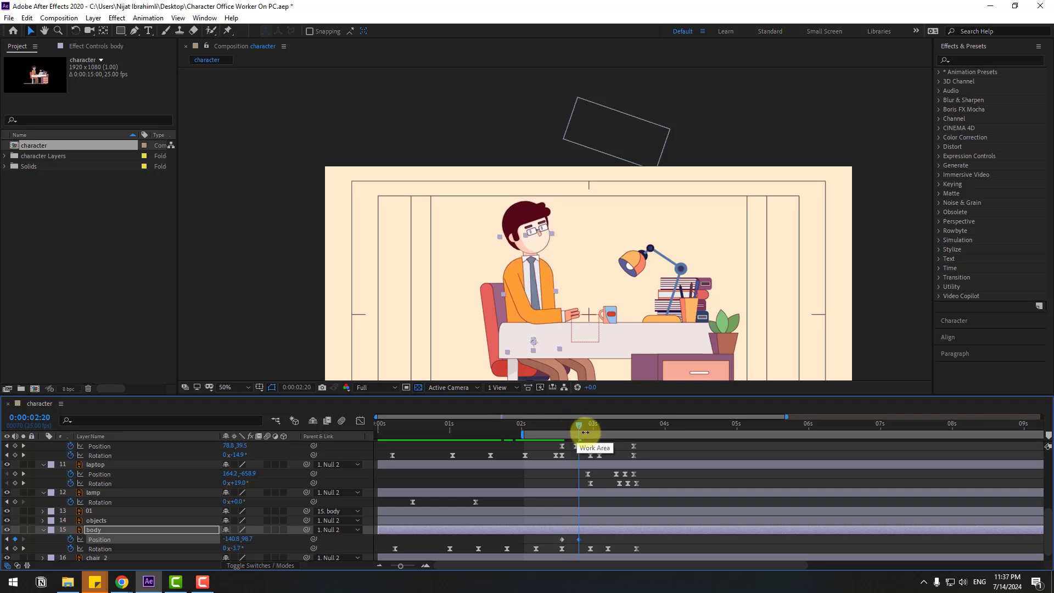
- Copy the body's starting Position keyframe from 0:00:02:14 to 0:00:02:24
drag(581, 426, 590, 427)
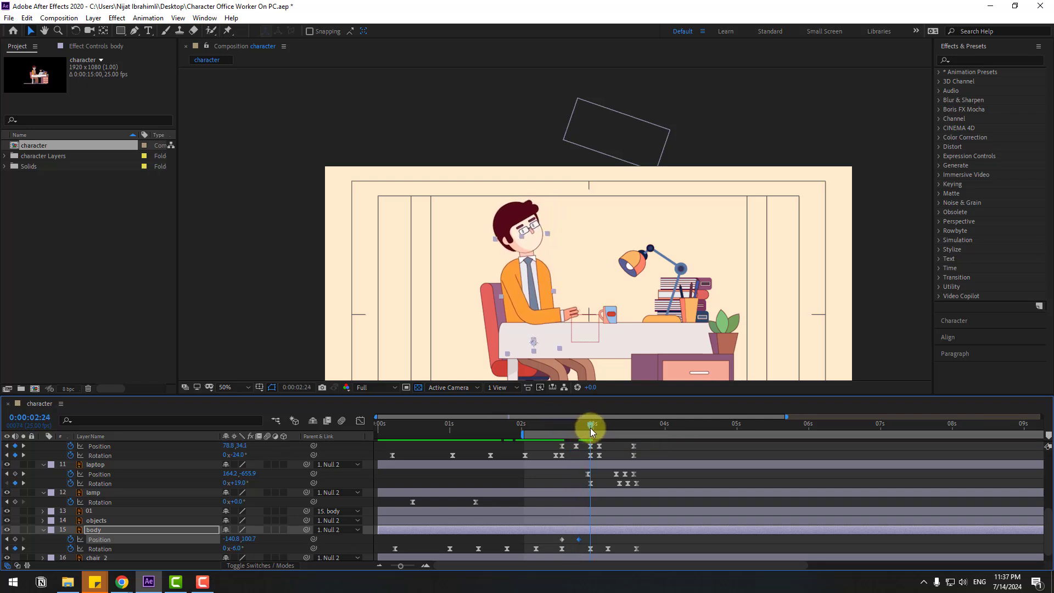
mouse_move(569, 539)
mouse_down()
mouse_move(556, 538)
mouse_move(578, 540)
mouse_move(562, 538)
mouse_up()
key(ctrl+c)
key(ctrl+v)
- Move the body's middle Position keyframe to 0:00:02:19 and apply Easy Ease to all three Position keyframes
click(580, 540)
right_click(563, 537)
mouse_move(607, 529)
click(719, 455)
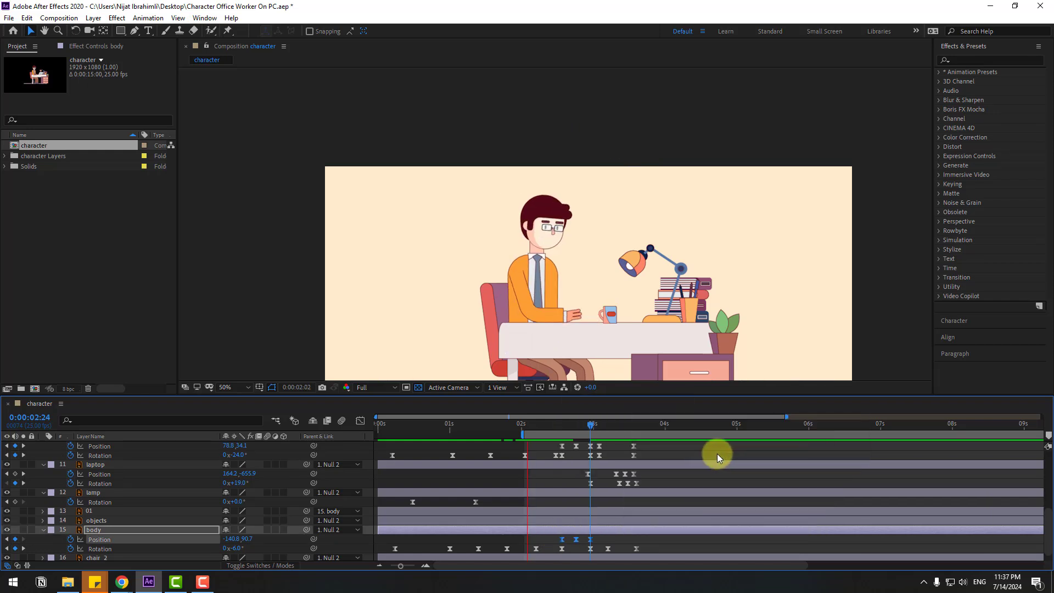
- Extend the work area back to the start of the composition and preview the whole animation
click(490, 425)
drag(523, 434, 438, 434)
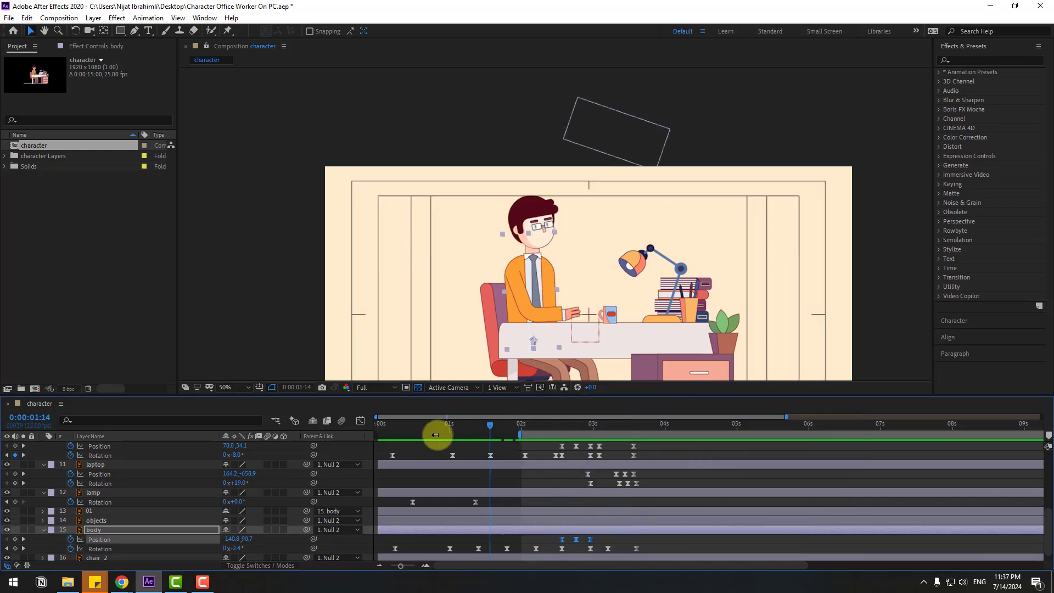
key(space)
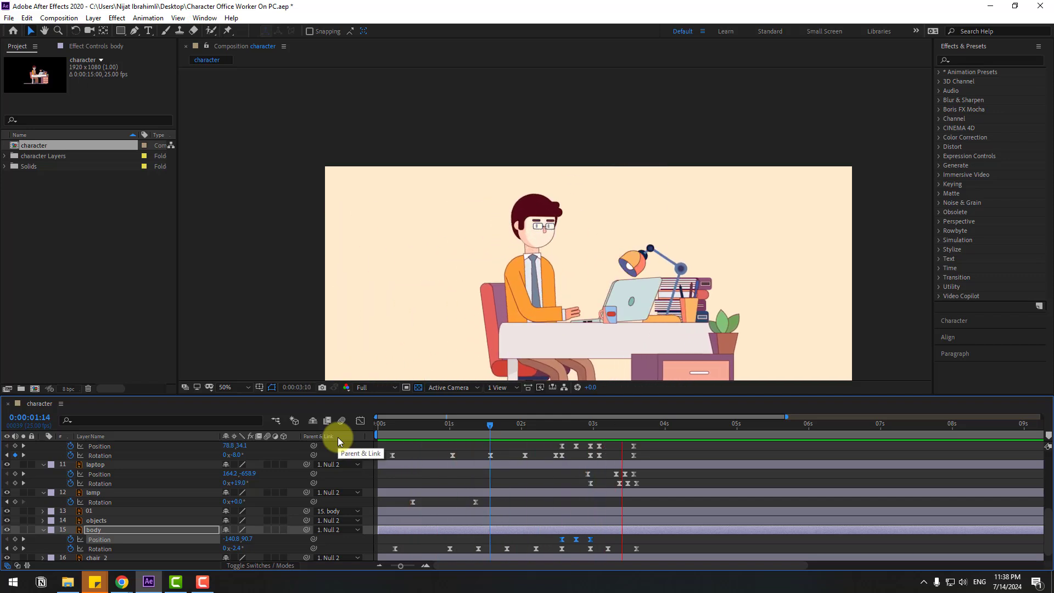
- Add a Rotation keyframe to the hand layer at 0:00:04:00
drag(490, 435, 664, 426)
scroll(140, 495, up, 5)
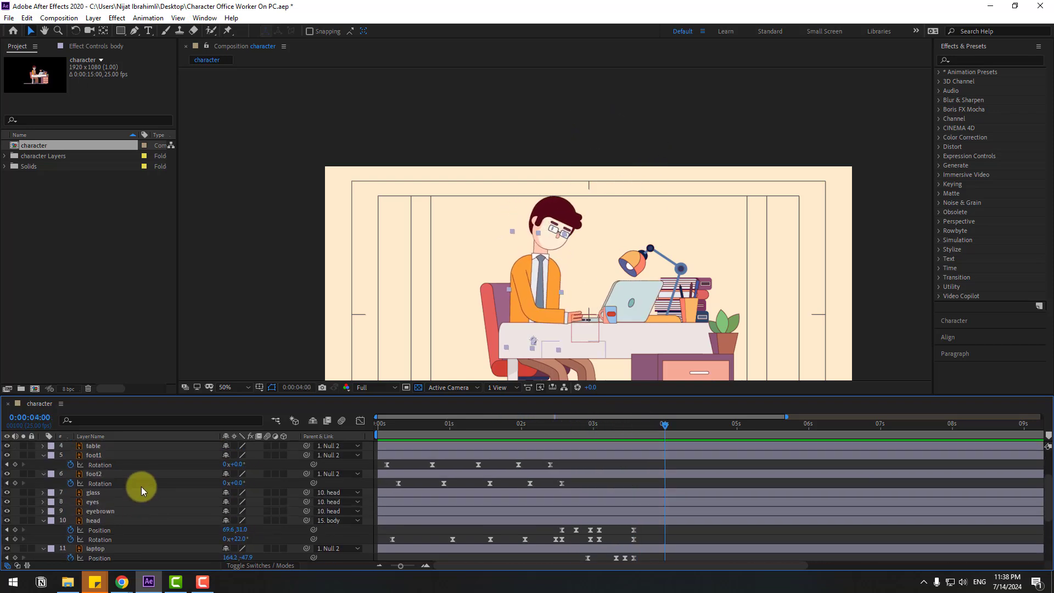
scroll(141, 483, up, 3)
click(97, 483)
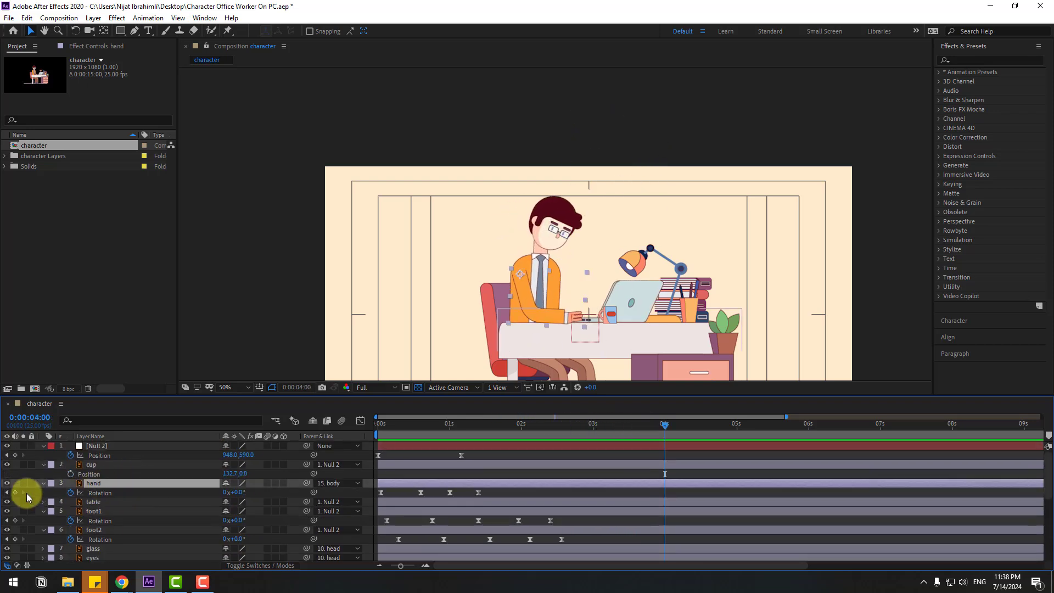
click(15, 492)
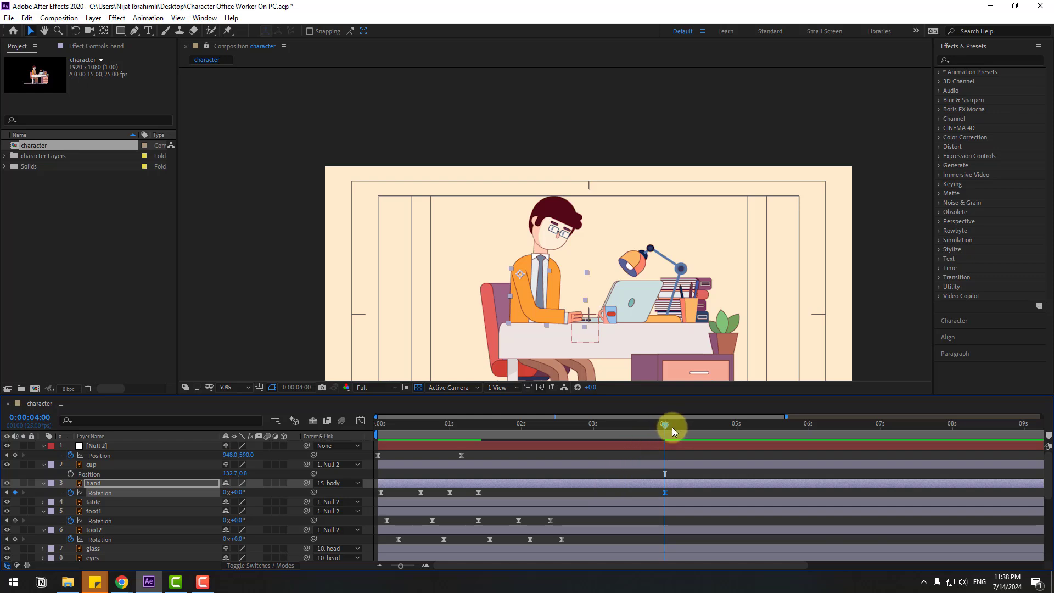
- Raise the hand to a Rotation of about -32° at 0:00:04:10 and return it to 0° at 0:00:04:20
key(shift+Page_Down)
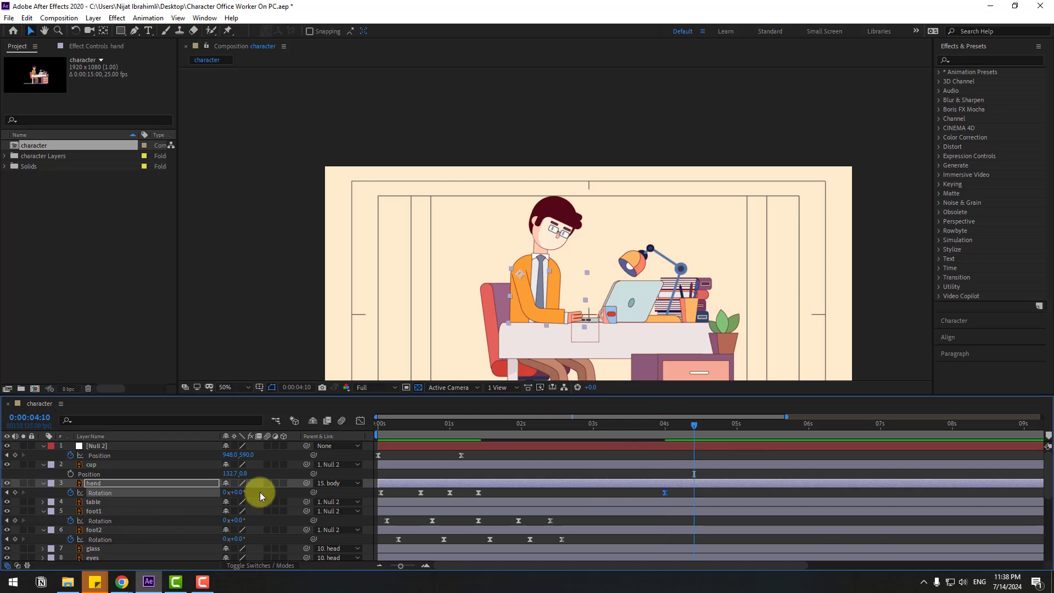
click(260, 492)
drag(237, 492, 219, 489)
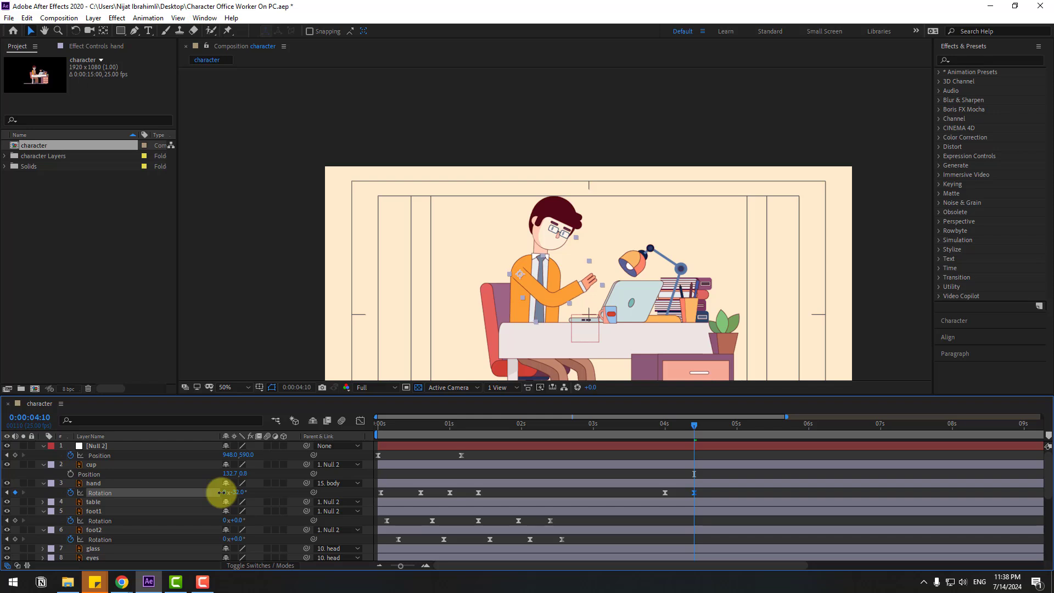
key(shift+Page_Down)
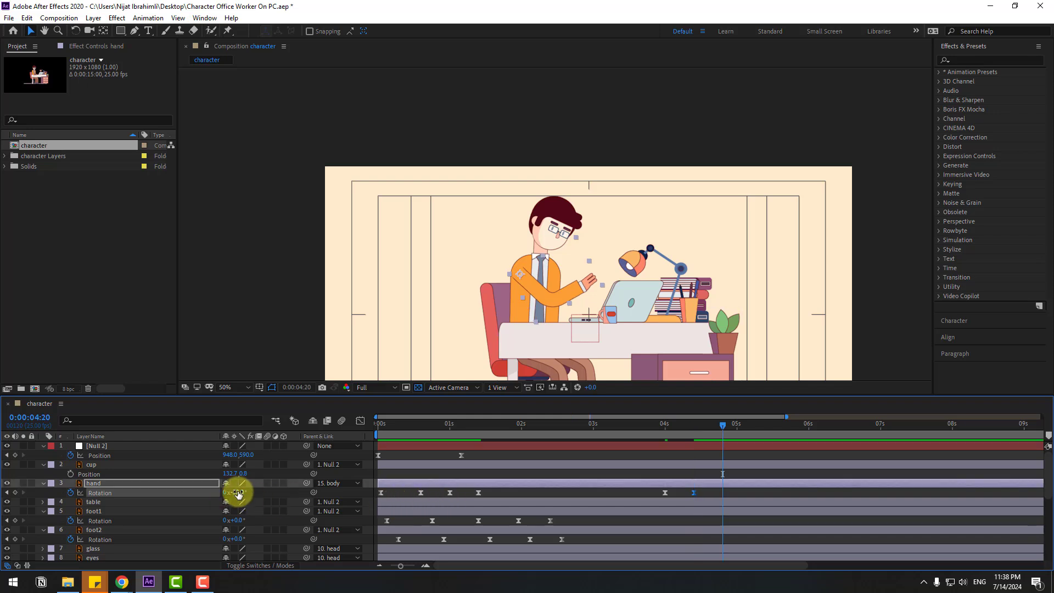
click(238, 493)
key(Return)
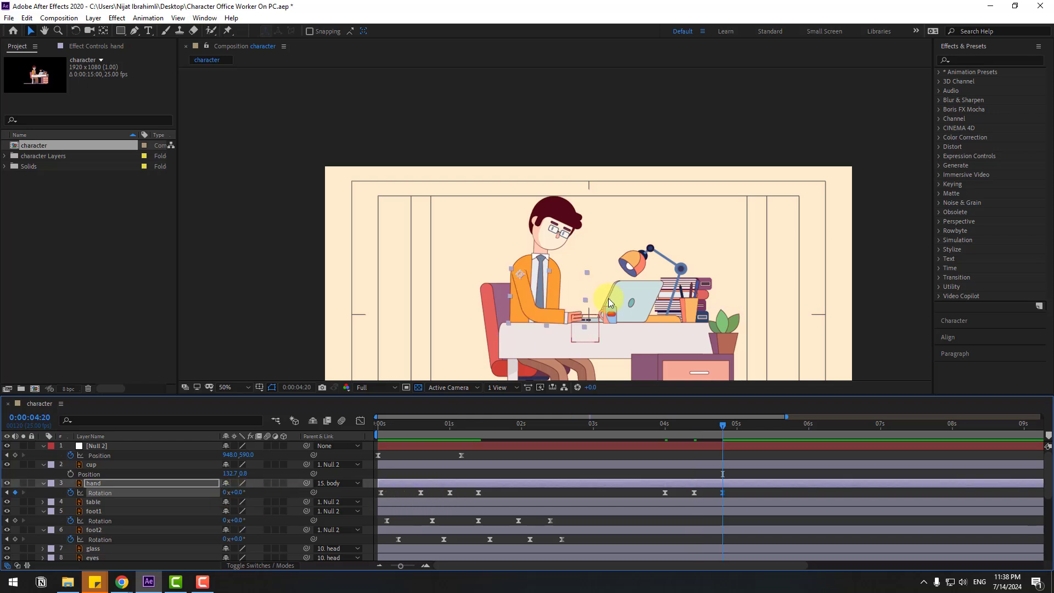
- Lift the hand slightly off the keyboard to a Rotation of -4° at 0:00:04:23
scroll(607, 302, up, 2)
drag(544, 357, 600, 174)
drag(637, 347, 553, 244)
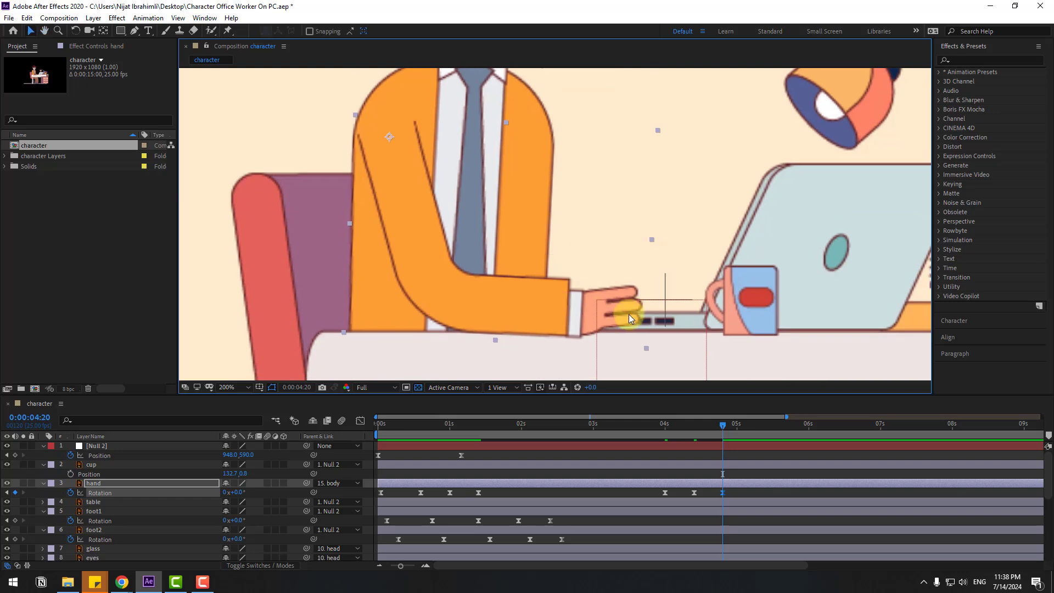
key(Page_Down)
key(Page_Down)
key(Page_Down)
mouse_move(237, 493)
mouse_down()
mouse_move(242, 506)
mouse_move(237, 493)
mouse_up()
key(ctrl+z)
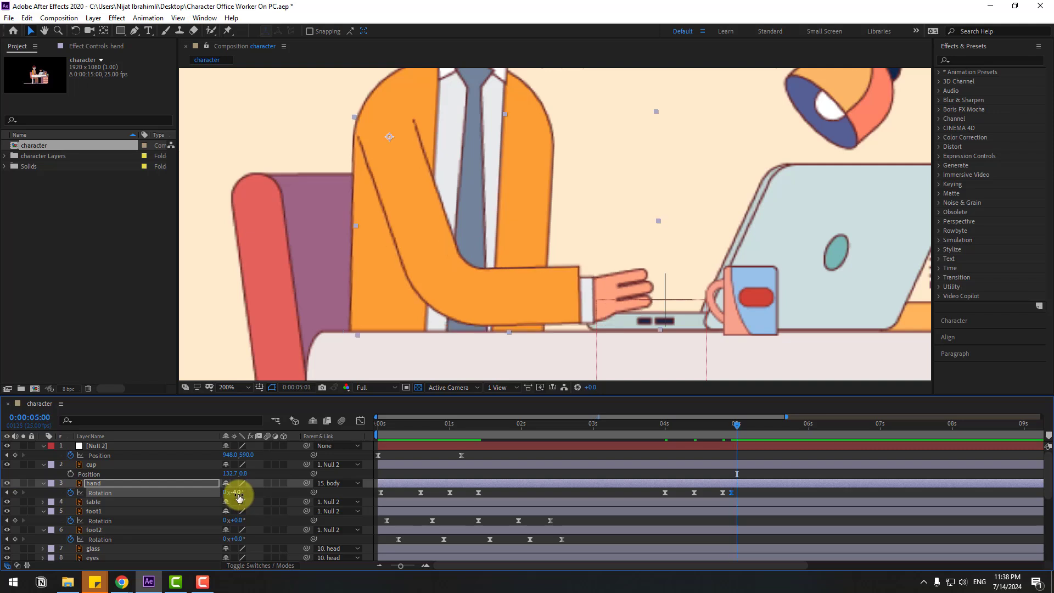
- Return the hand's Rotation to 0° at 0:00:05:01 and preview from just before 0:00:04:00
key(F2)
drag(239, 494, 263, 496)
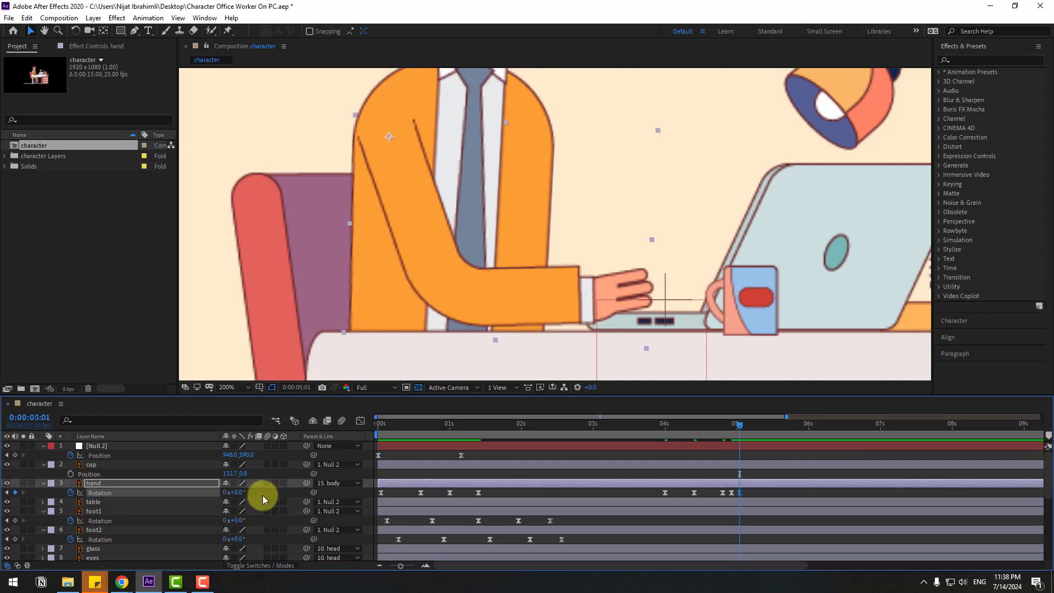
scroll(609, 328, down, 1)
drag(373, 435, 656, 443)
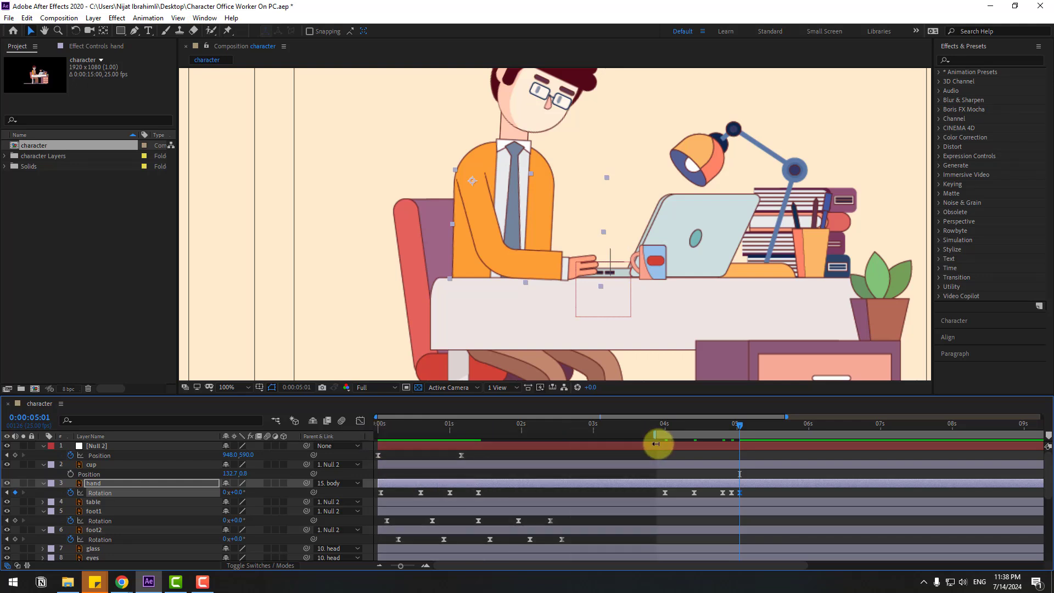
key(space)
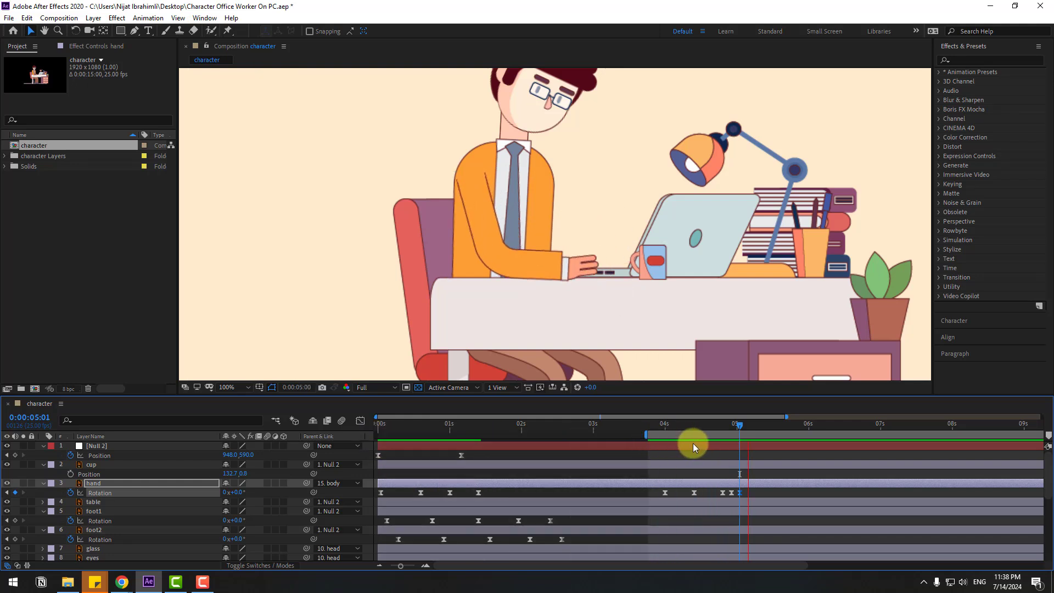
- Select the hand's Rotation keyframes from 0:00:04:00 to 0:00:05:01, display their speed graph and check the motion around 0:00:04:03
key(space)
drag(746, 497, 646, 499)
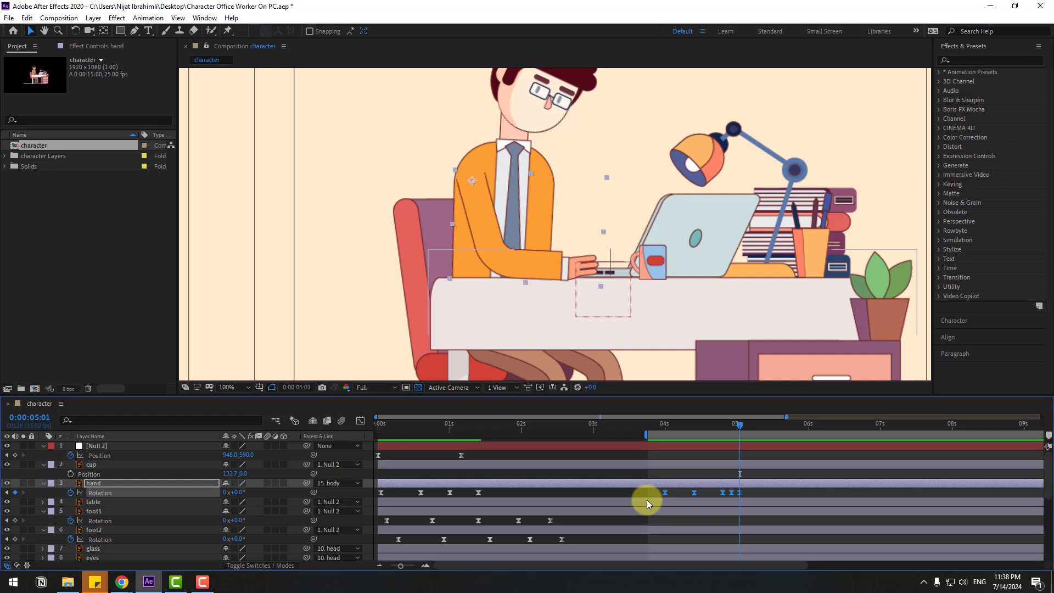
click(360, 421)
key(=)
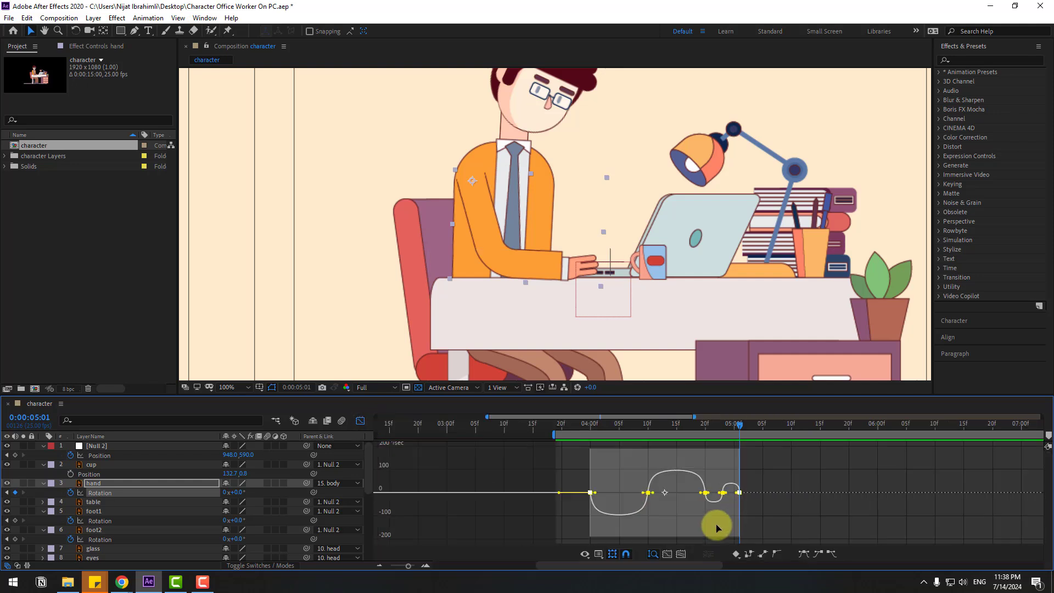
drag(584, 424, 617, 428)
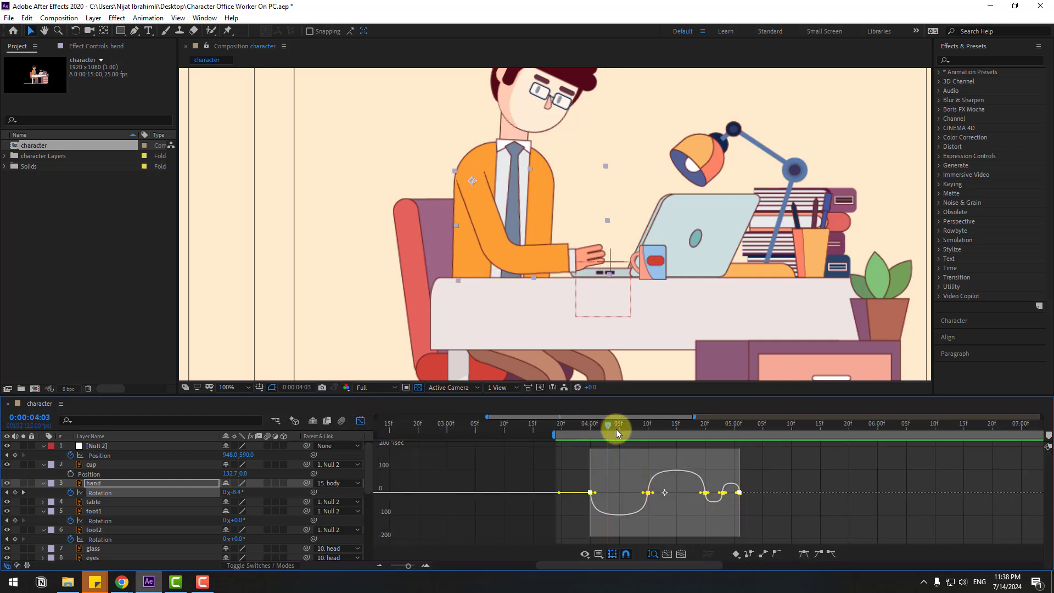
- Lengthen the outgoing ease handles of the hand's Rotation keyframes at 0:00:04:00 and 0:00:04:10, preview, and return to the keyframe view
click(558, 473)
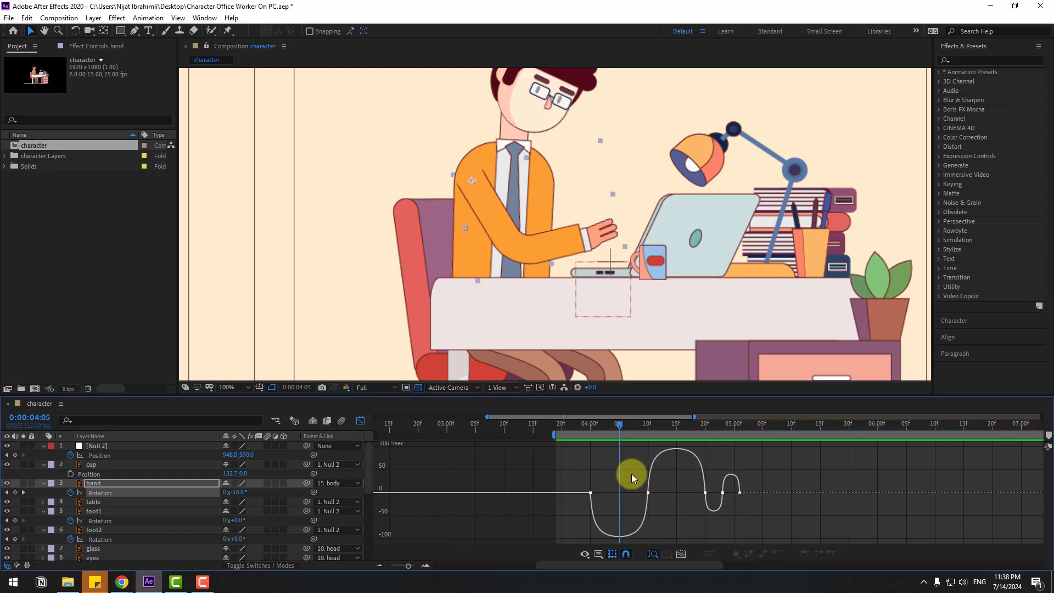
drag(631, 474, 665, 509)
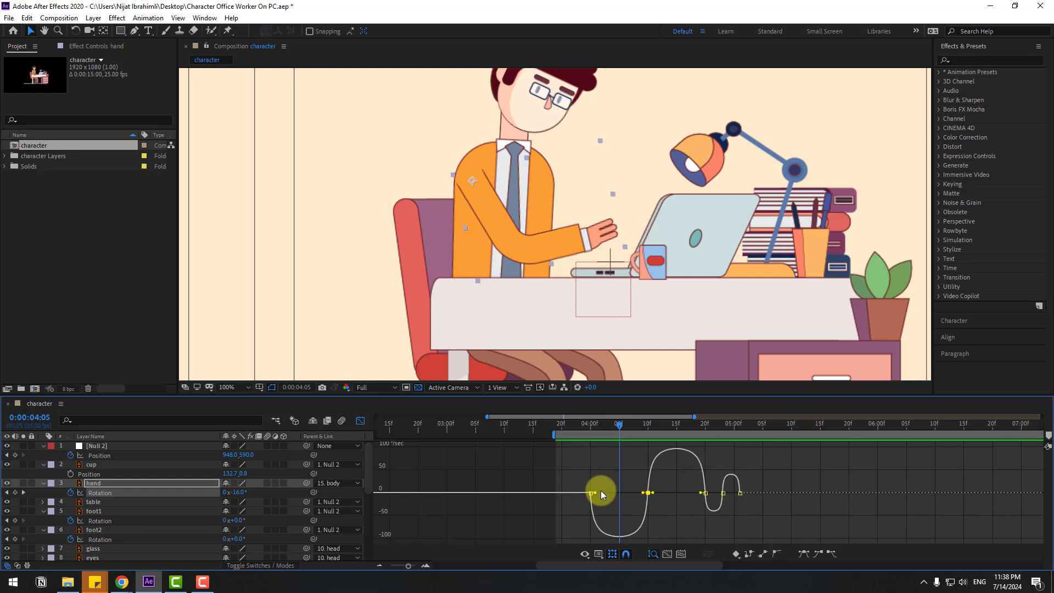
drag(597, 493, 612, 493)
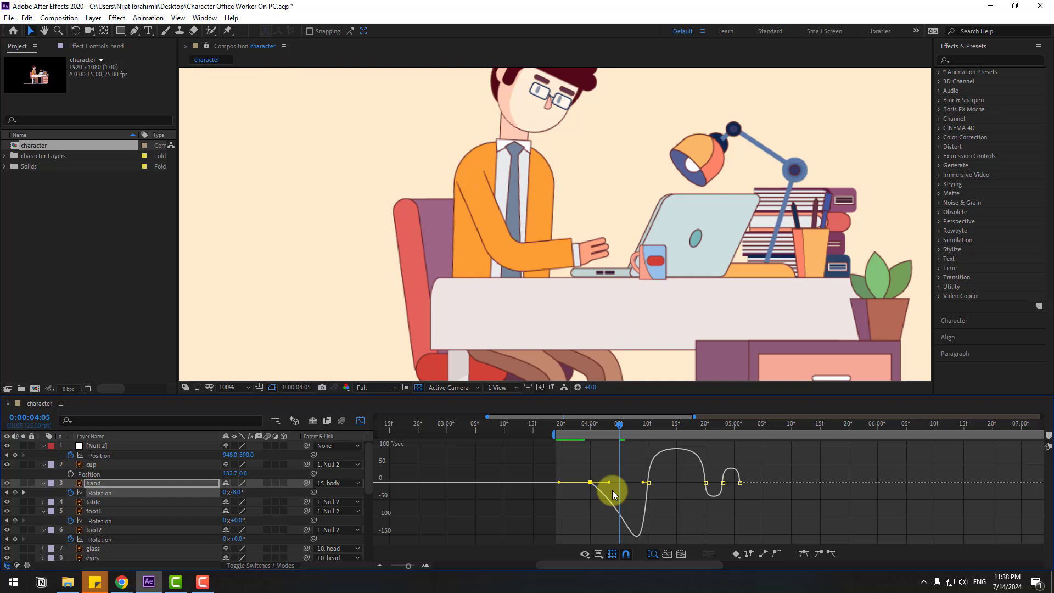
key(space)
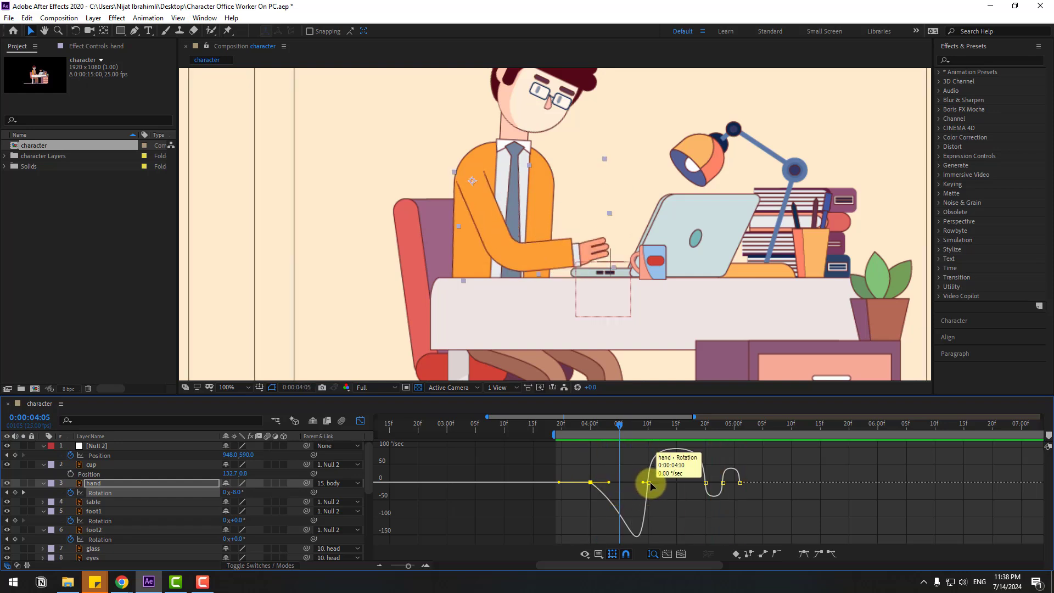
click(648, 482)
mouse_move(657, 486)
mouse_down()
mouse_move(668, 478)
mouse_move(665, 486)
mouse_up()
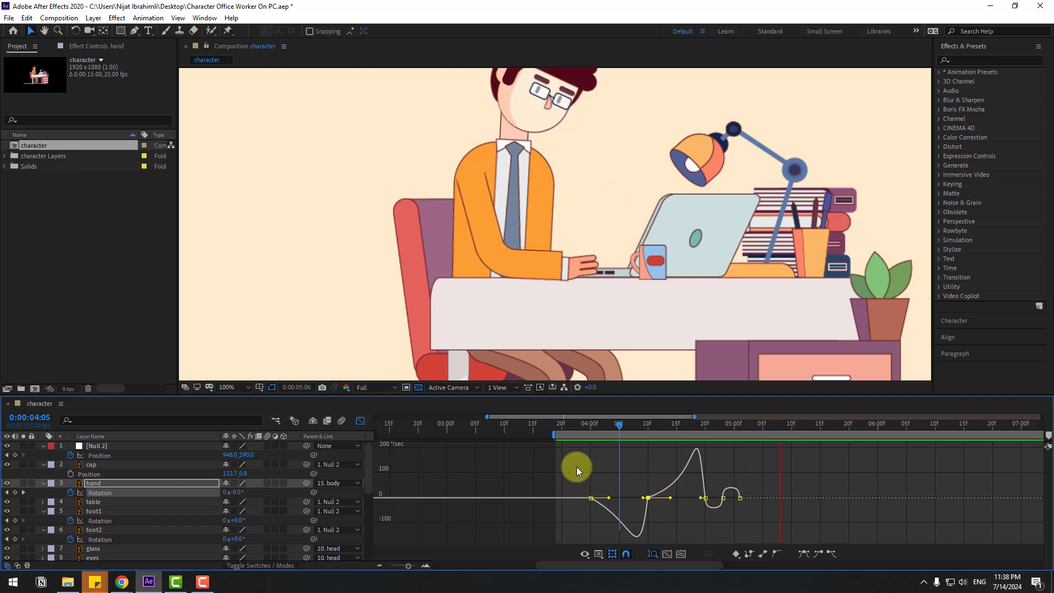
click(360, 420)
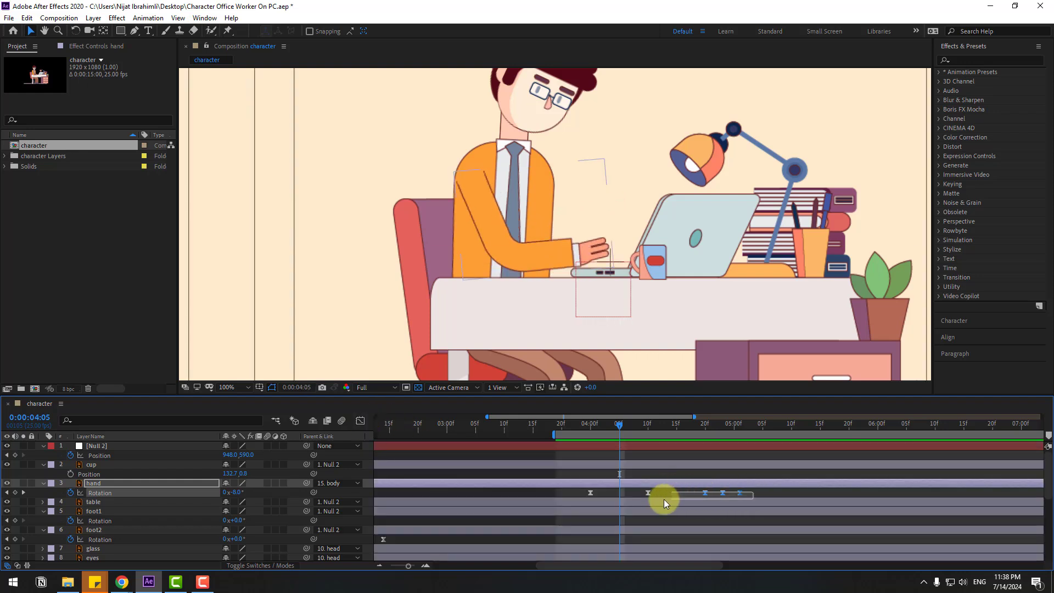
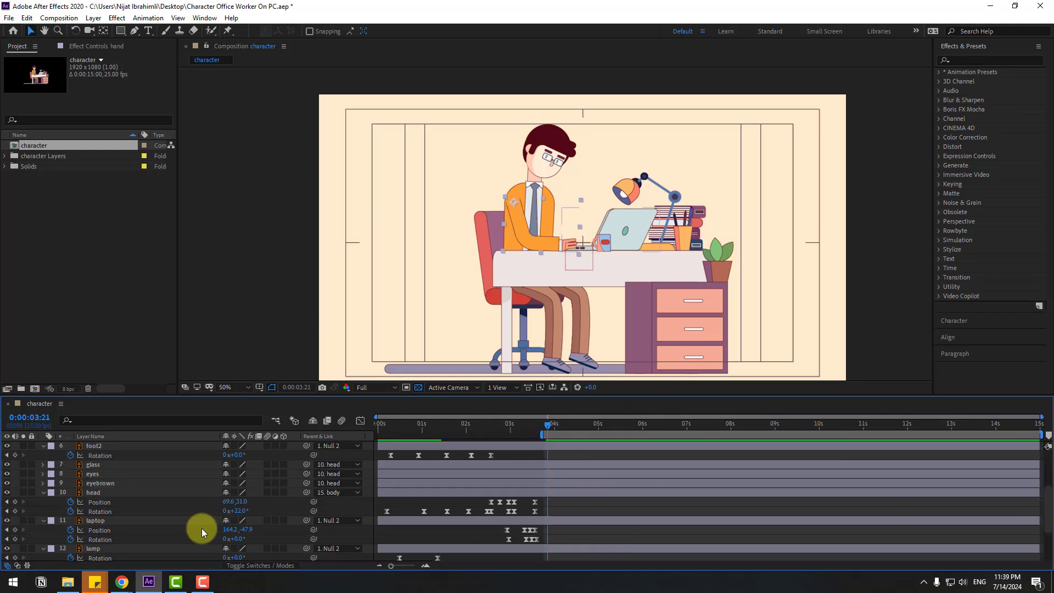
- Add a Rotation keyframe to the body layer at 0:00:03:21 and lean the body back to -5° at 0:00:04:06
scroll(139, 519, down, 2)
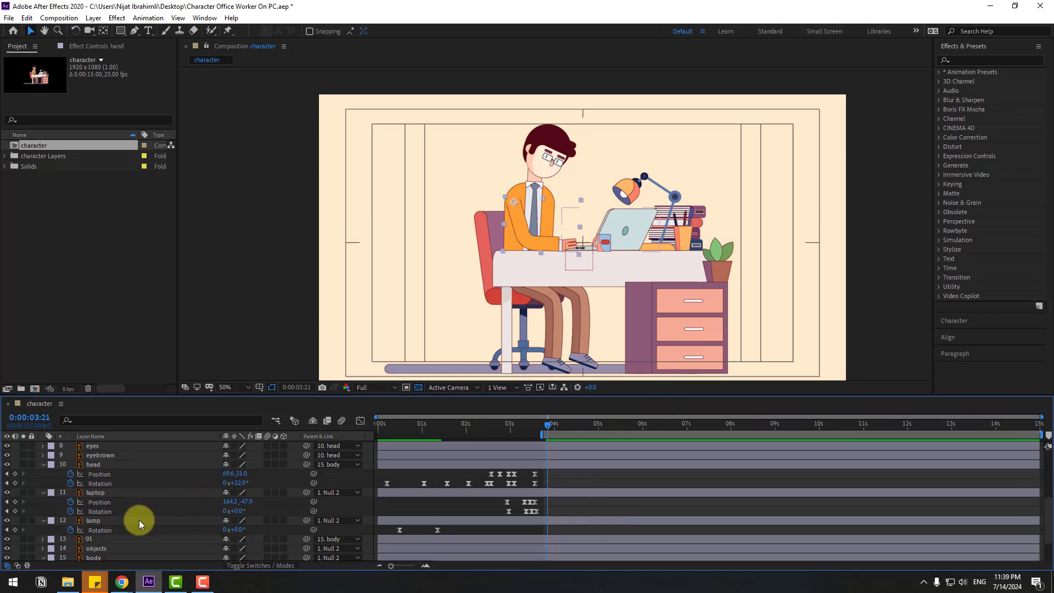
scroll(144, 489, down, 2)
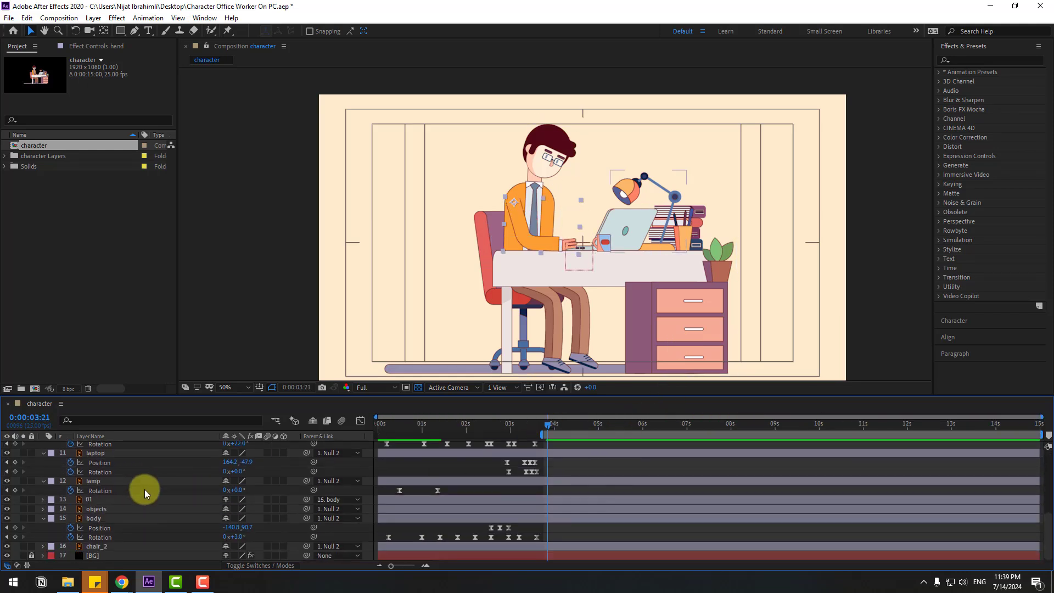
click(101, 519)
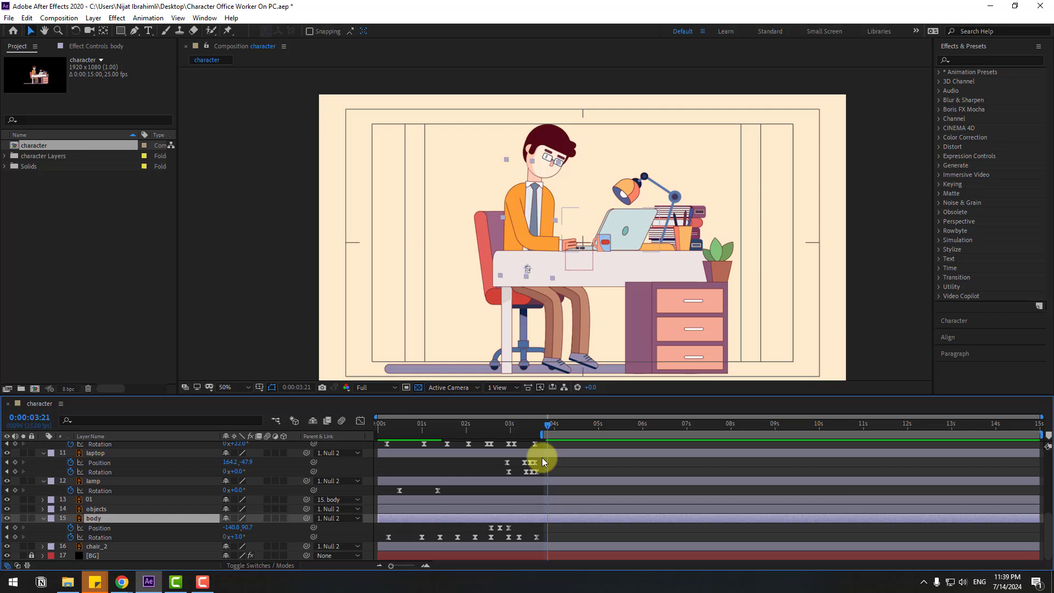
click(15, 537)
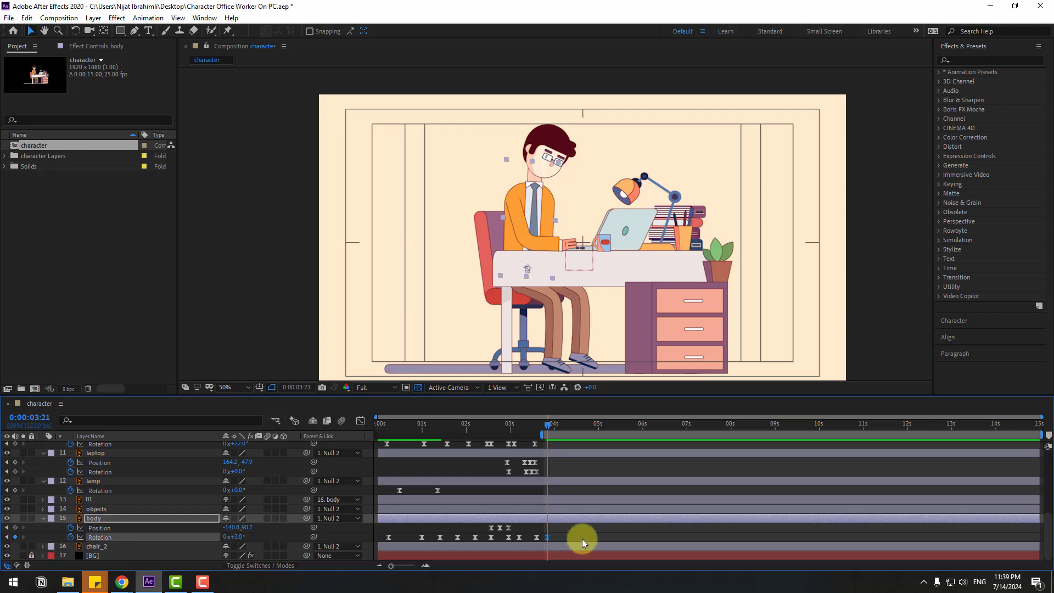
click(565, 426)
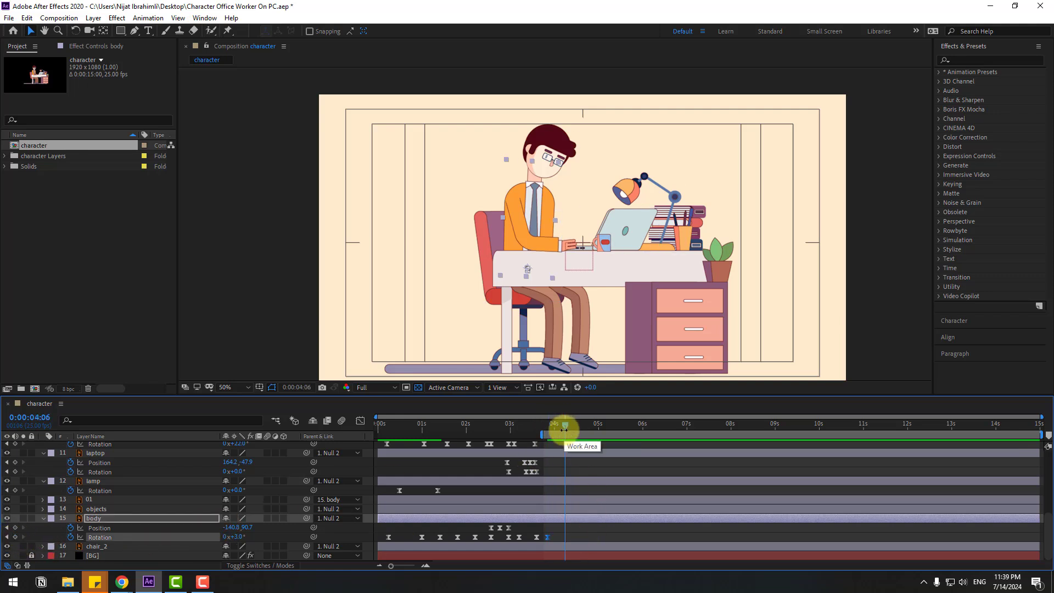
click(245, 538)
text(-5)
key(Return)
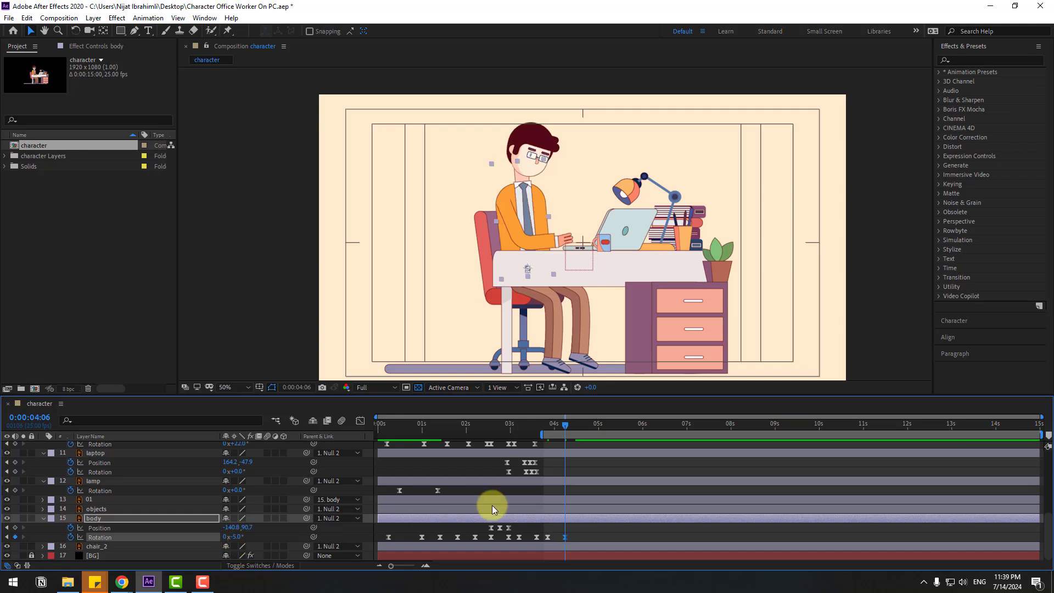
- Copy the body's three earlier Position keyframes so the same movement repeats from 0:00:03:21 to 0:00:04:06
drag(548, 426, 551, 426)
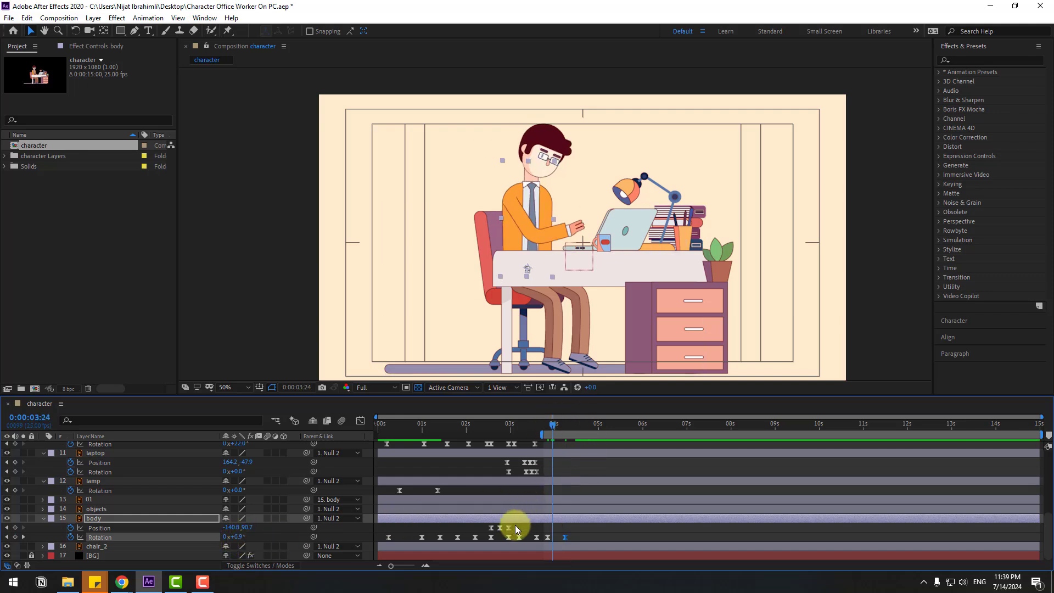
mouse_move(514, 525)
mouse_down()
mouse_move(490, 527)
mouse_move(495, 520)
mouse_up()
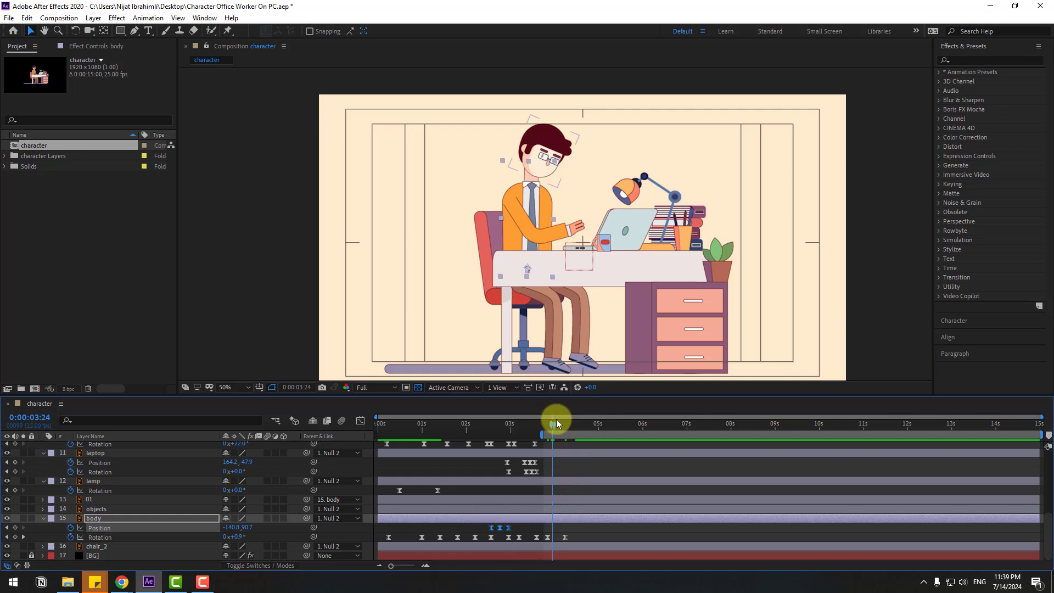
drag(553, 428, 567, 428)
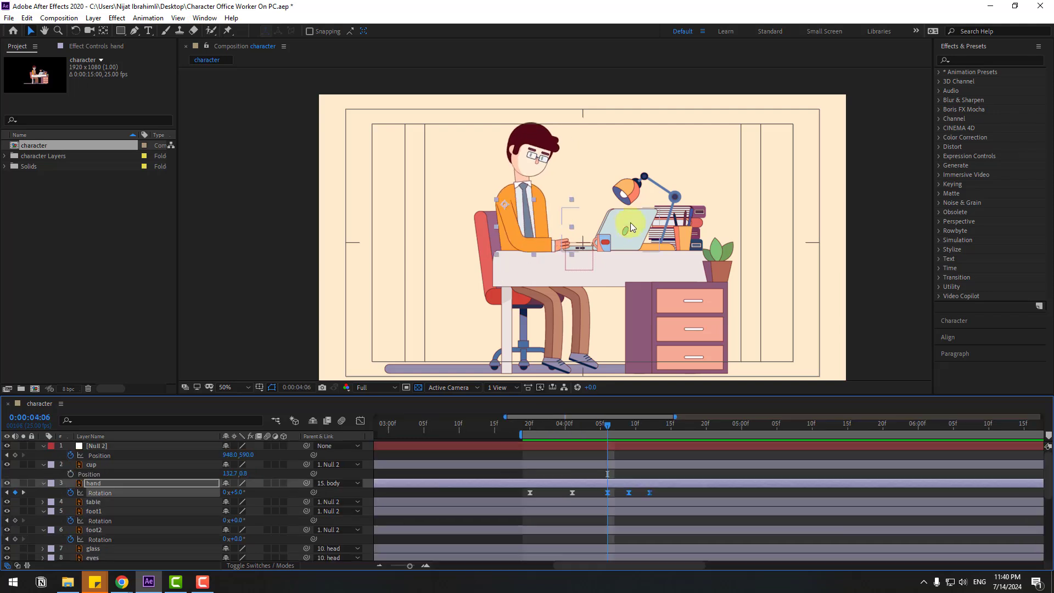
- Shift all the laptop's Position keyframes together towards the character, to an X value of 127.2 at 0:00:03:14, and preview
click(626, 225)
scroll(609, 465, down, 5)
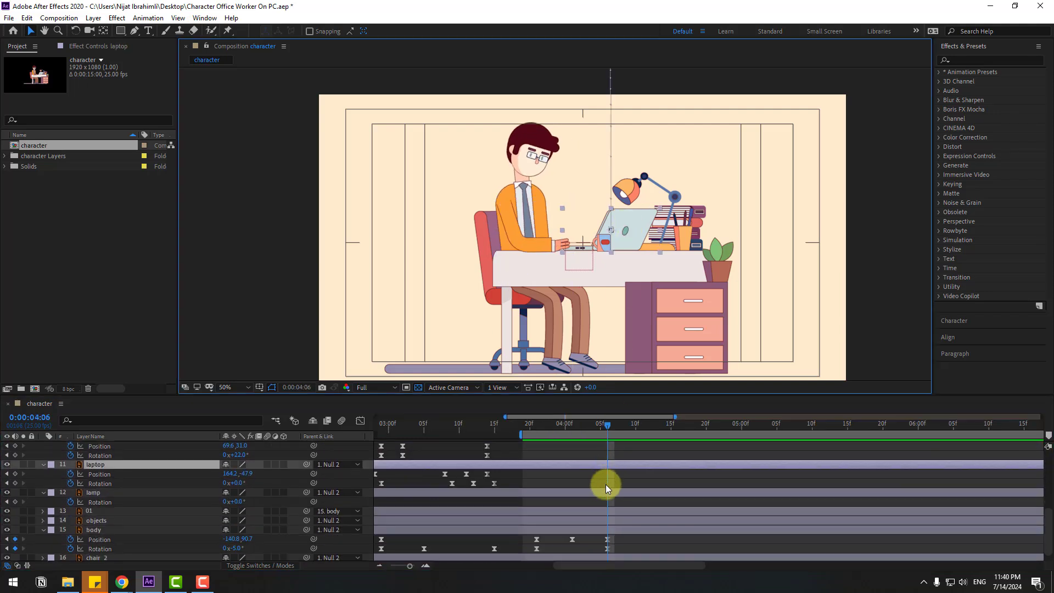
scroll(604, 485, up, 3)
scroll(565, 518, left, 2)
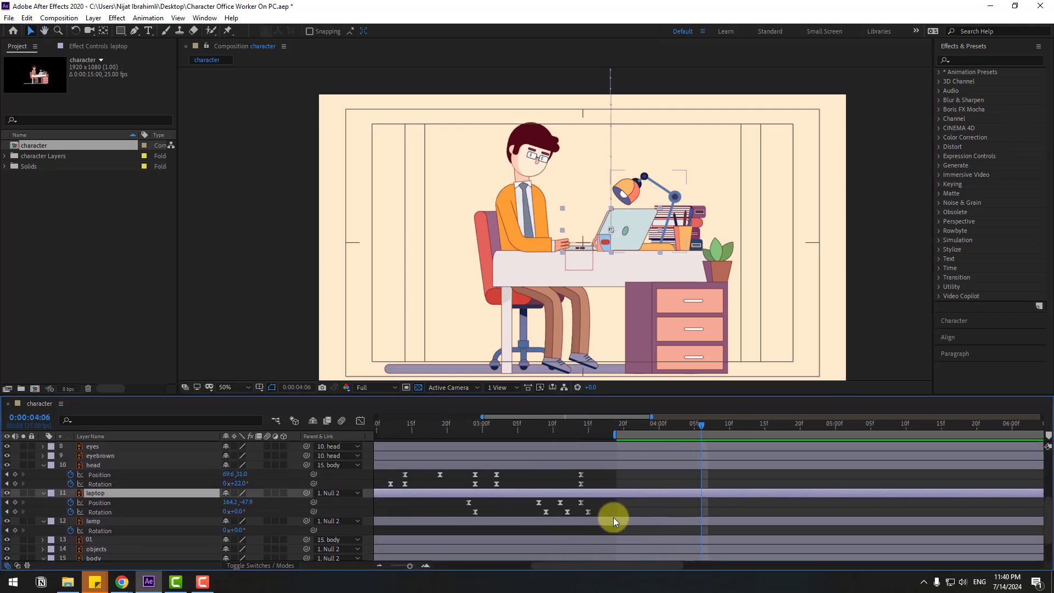
drag(599, 507, 470, 496)
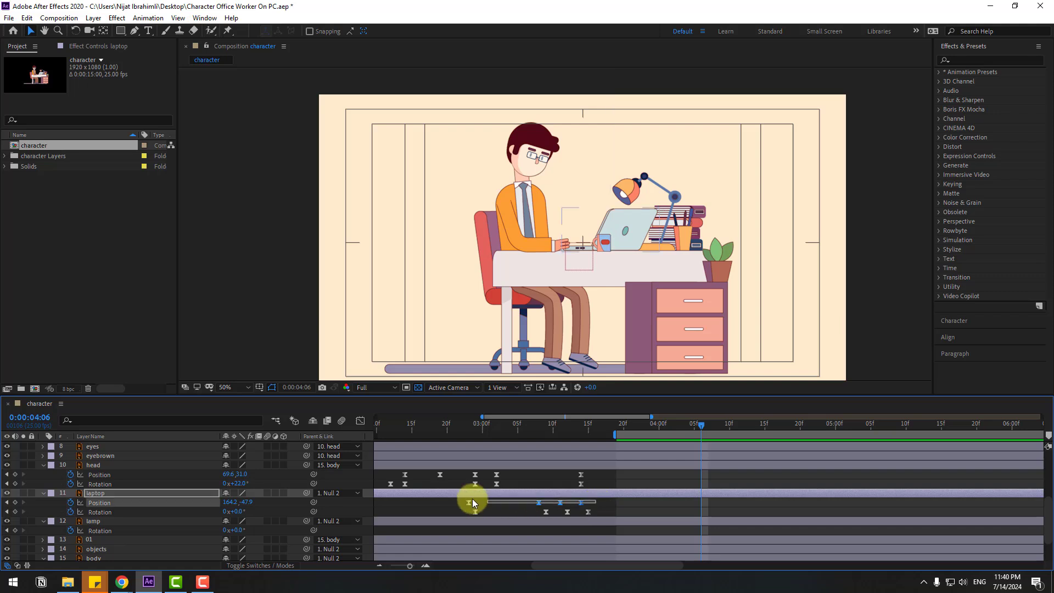
click(579, 430)
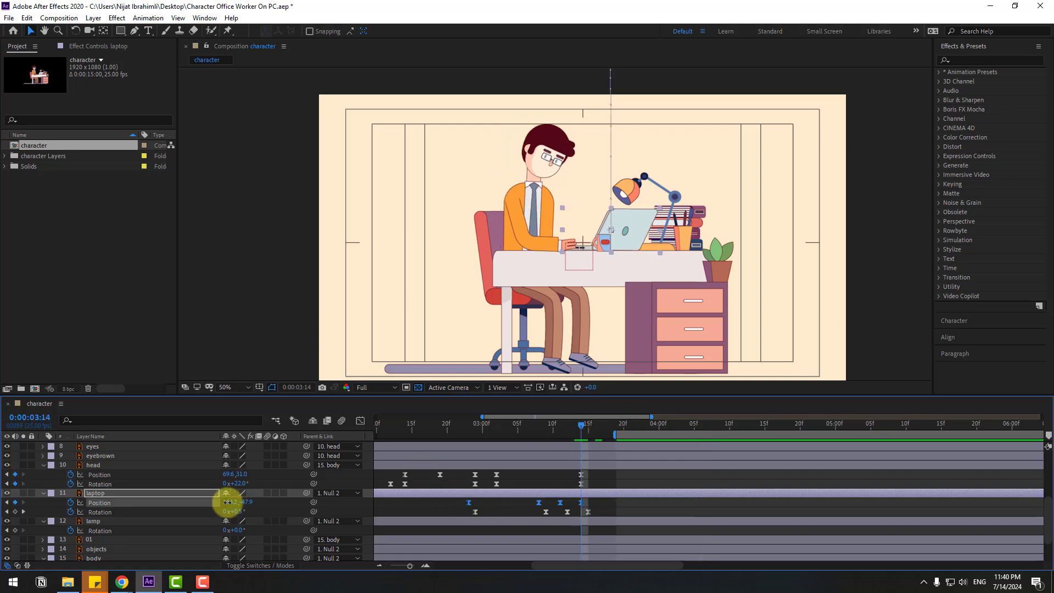
drag(227, 502, 214, 501)
key(space)
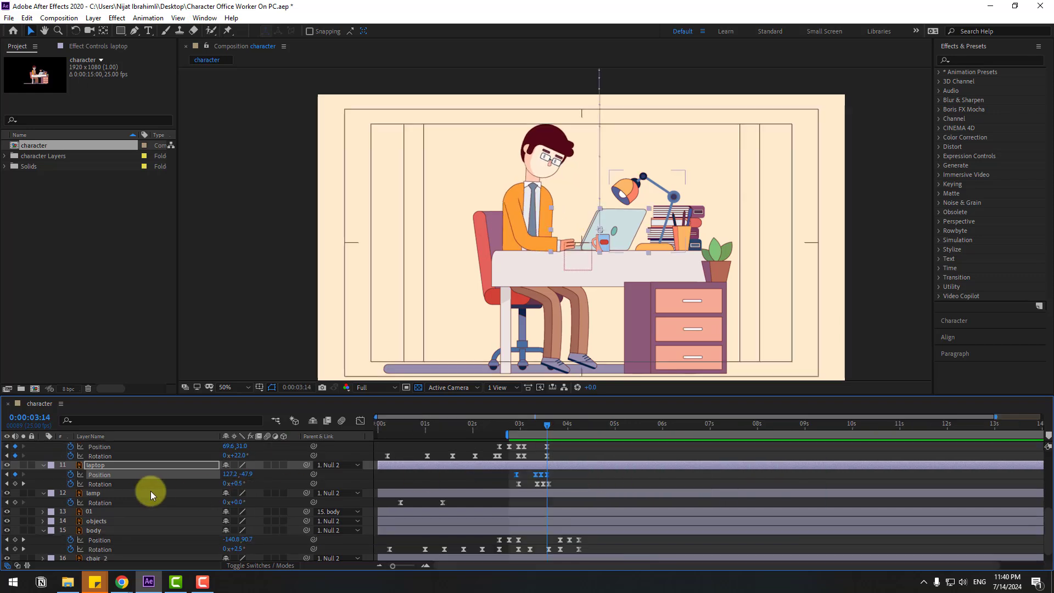
- Add a Rotation keyframe to the head layer at 0:00:04:13 and raise the head to a Rotation of 0° at 0:00:04:23
scroll(156, 493, up, 2)
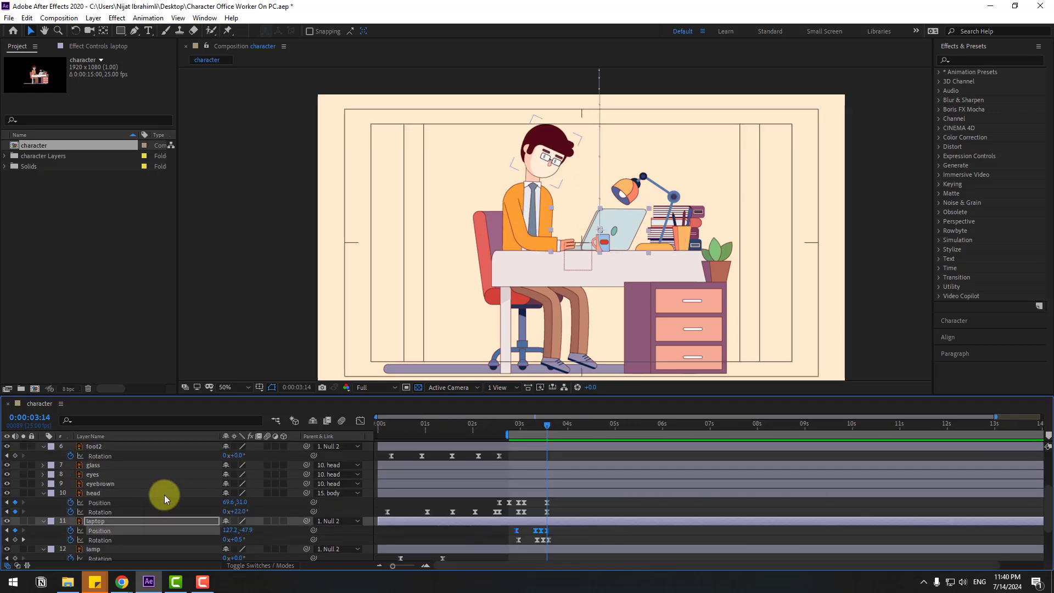
click(98, 493)
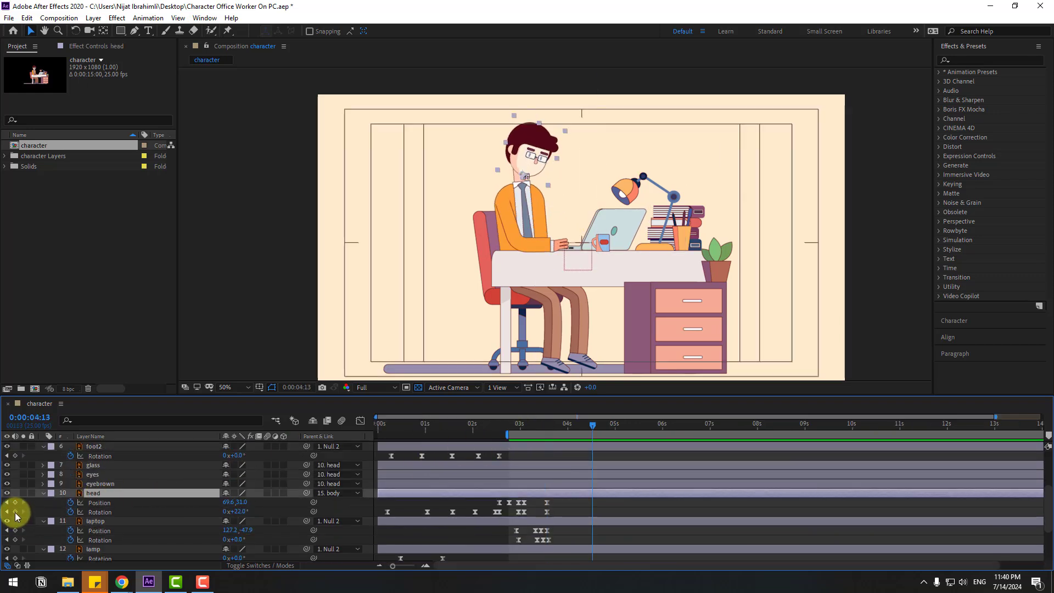
click(14, 512)
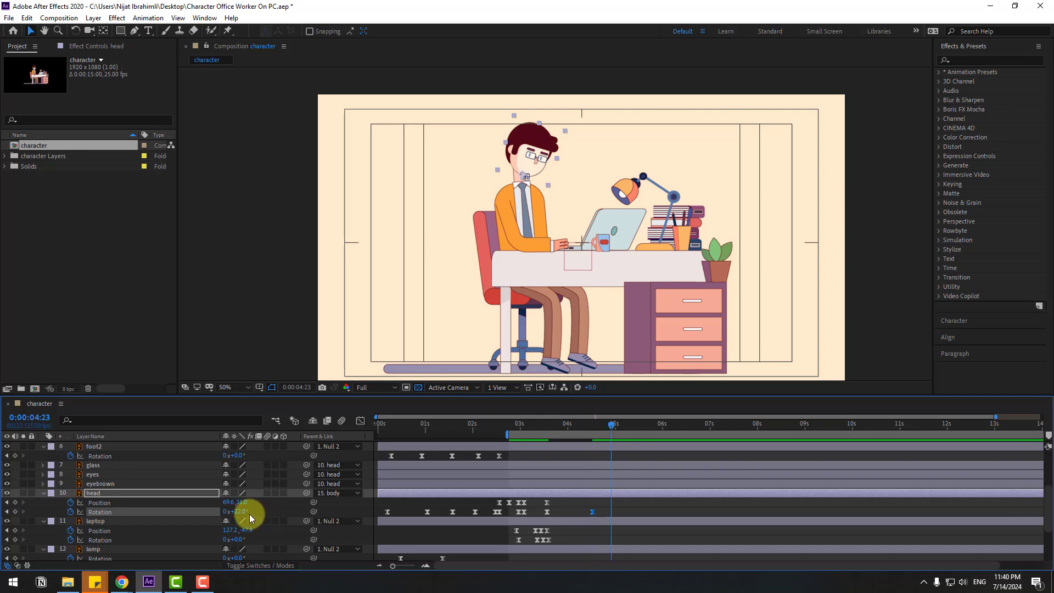
click(298, 508)
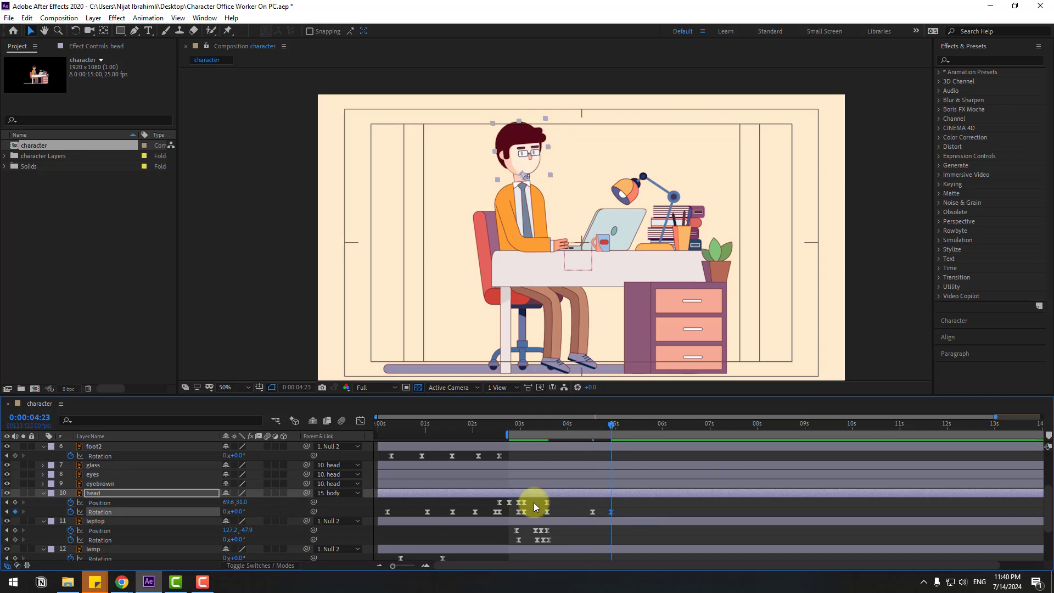
drag(603, 425, 589, 438)
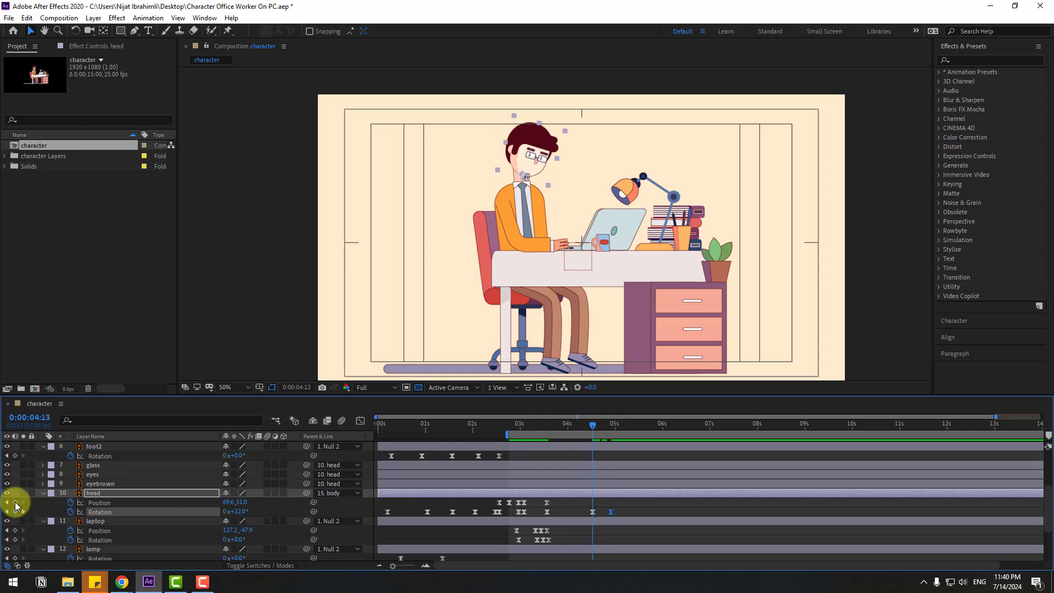
- Add a Position keyframe to the head at 0:00:04:13 and lower the head to 69.2, 35.9 at 0:00:04:18
click(15, 502)
key(equal)
key(equal)
drag(598, 427, 668, 423)
key(Down)
key(Down)
key(Down)
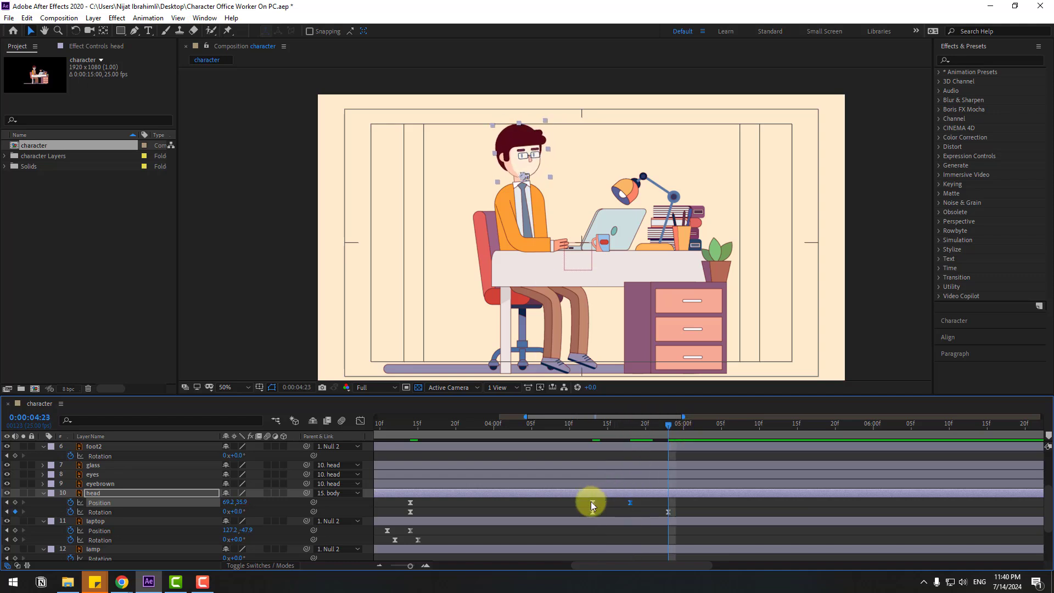
- Copy the head's Position keyframe from 0:00:04:13 to 0:00:04:23 and check the head movement
click(592, 503)
key(ctrl+c)
key(ctrl+v)
mouse_move(571, 424)
mouse_down()
mouse_move(647, 438)
mouse_move(586, 437)
mouse_up()
key(minus)
key(minus)
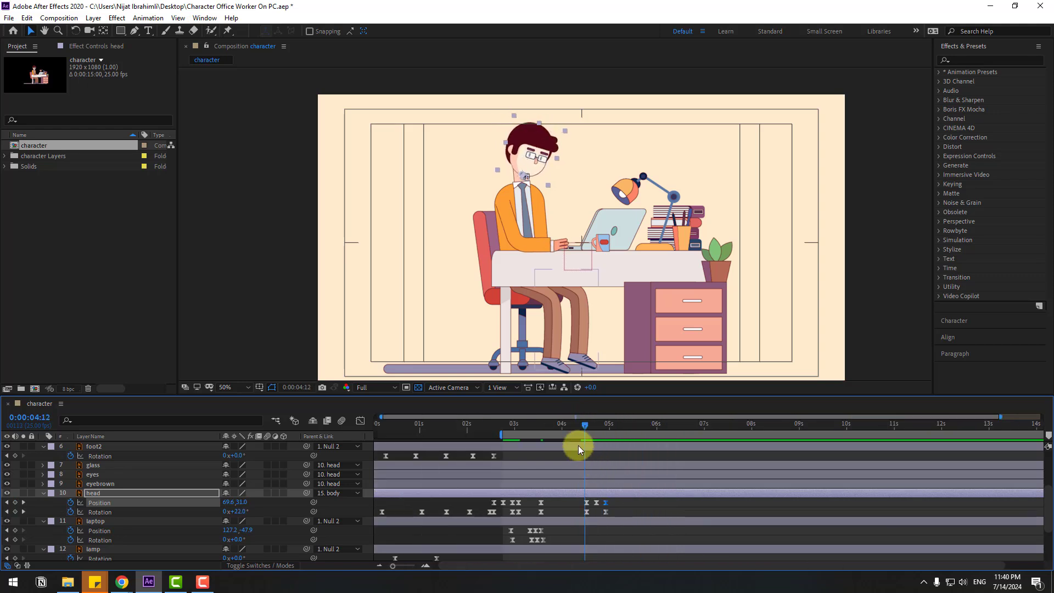
- Add a Rotation keyframe to the body layer at 0:00:04:11 and straighten the body to 0° at 0:00:04:21
drag(520, 426, 584, 433)
scroll(607, 482, down, 4)
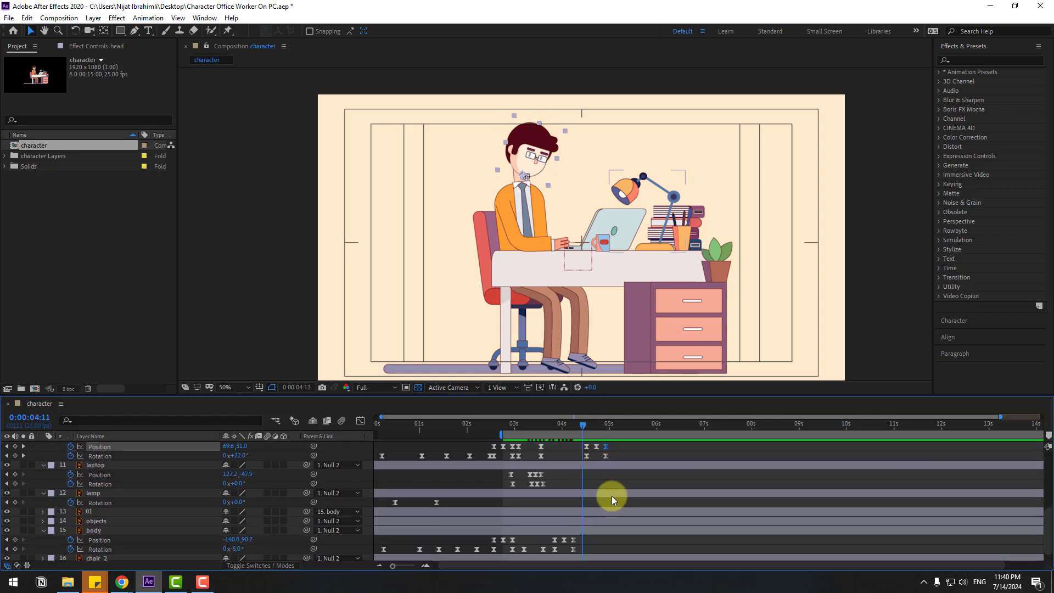
click(99, 521)
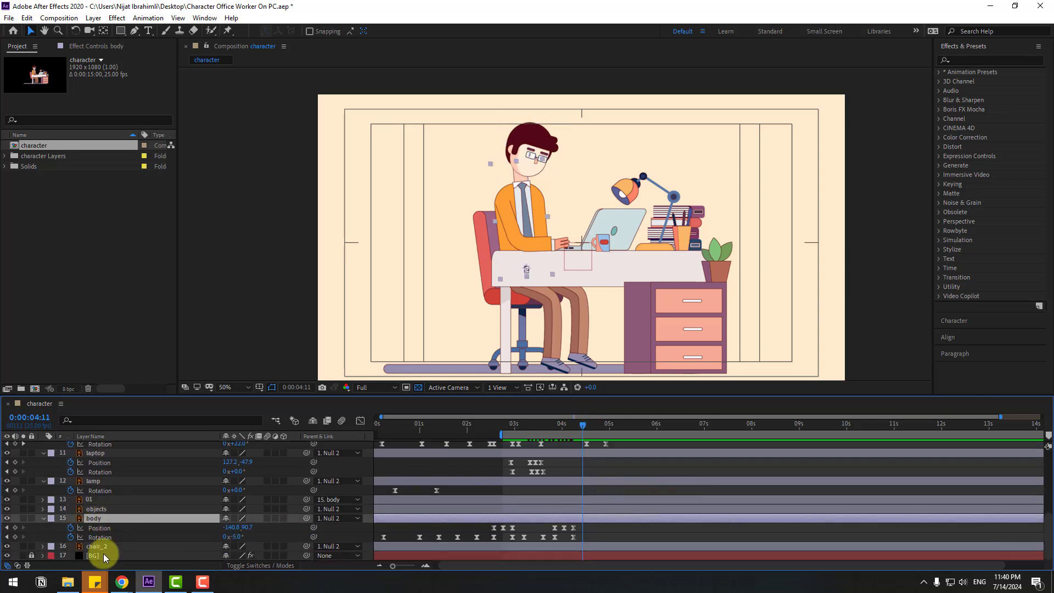
click(15, 537)
click(602, 431)
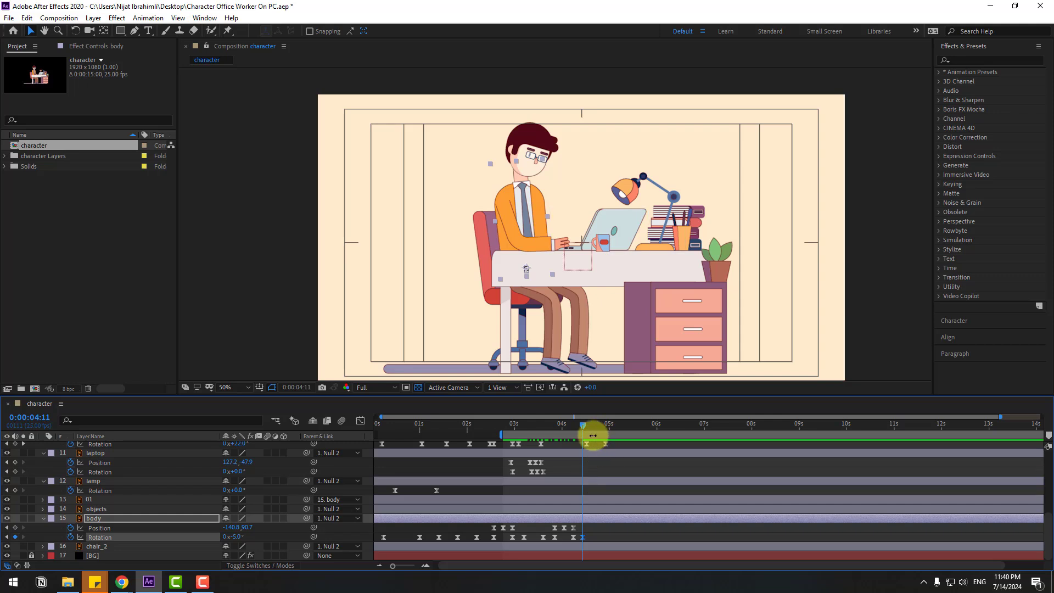
drag(238, 537, 256, 544)
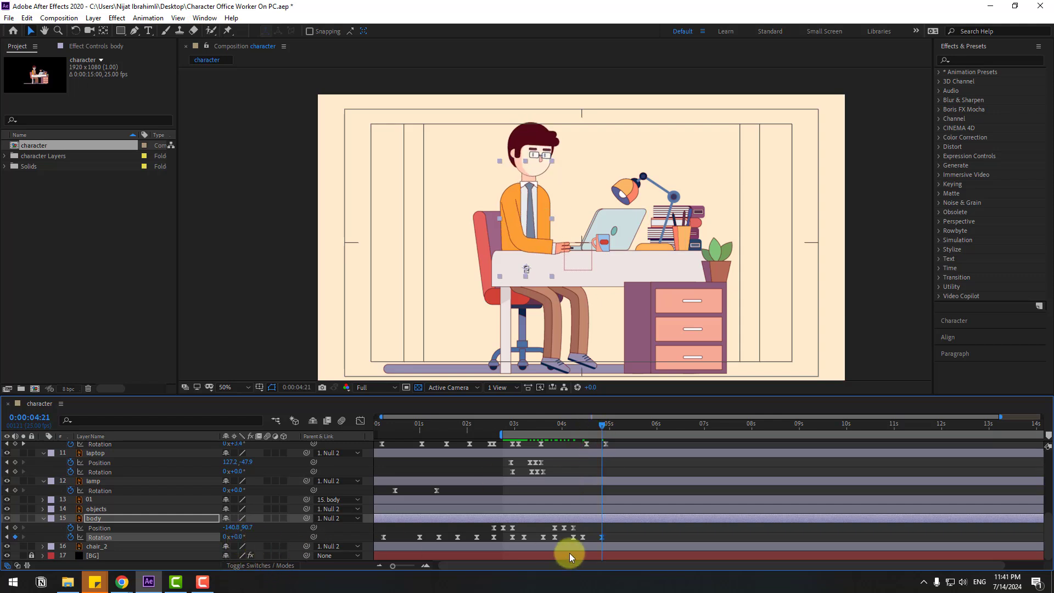
- Copy the body's last three Position keyframes, paste them to finish around 0:00:04:24, and preview the movement
drag(582, 529, 550, 525)
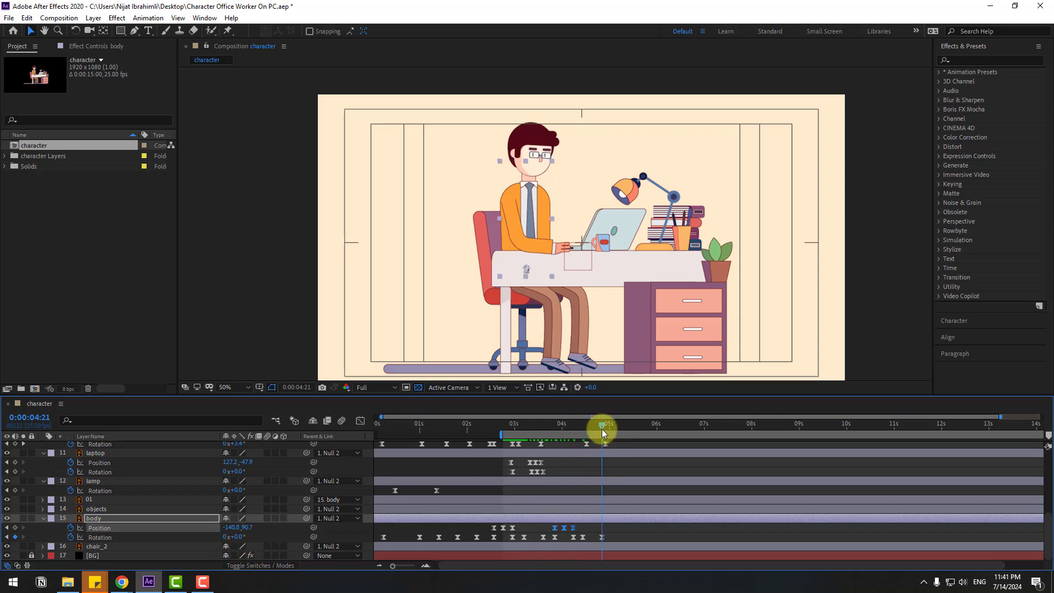
mouse_move(602, 429)
mouse_down()
mouse_move(584, 423)
mouse_move(607, 424)
mouse_up()
key(ctrl+v)
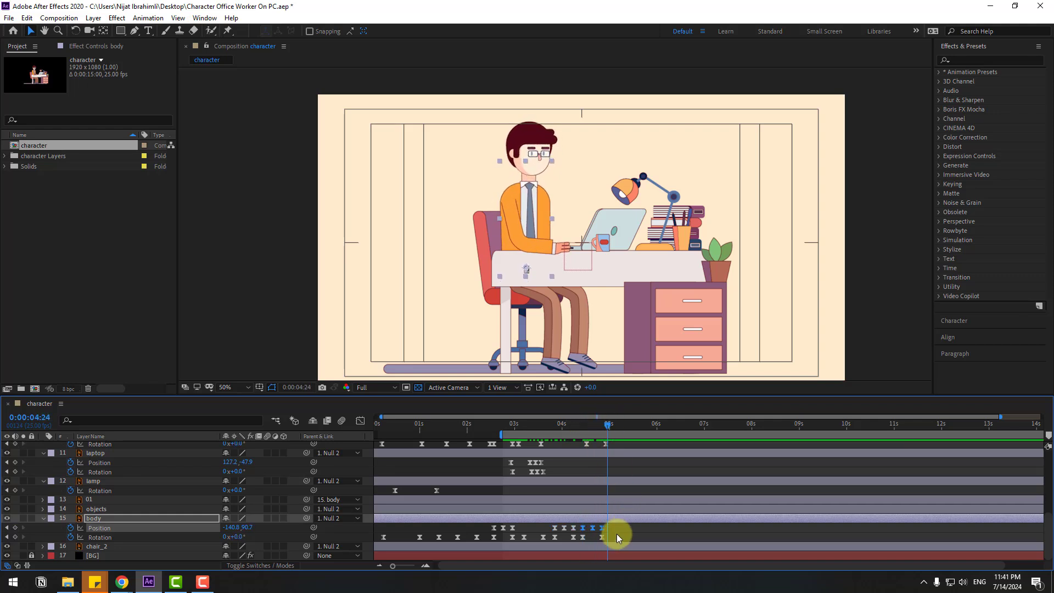
drag(616, 530, 584, 537)
key(space)
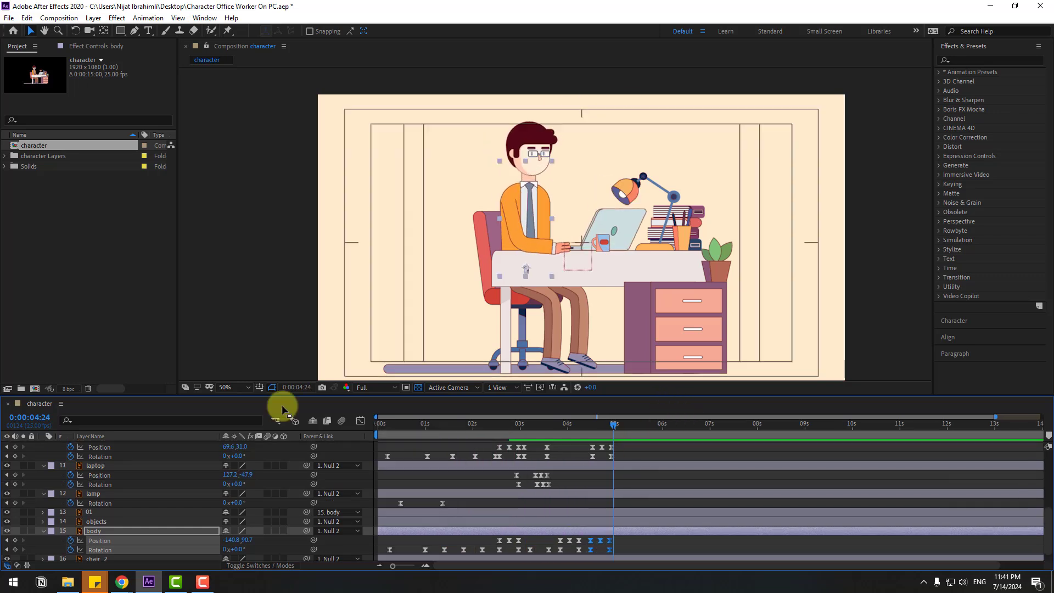
key(space)
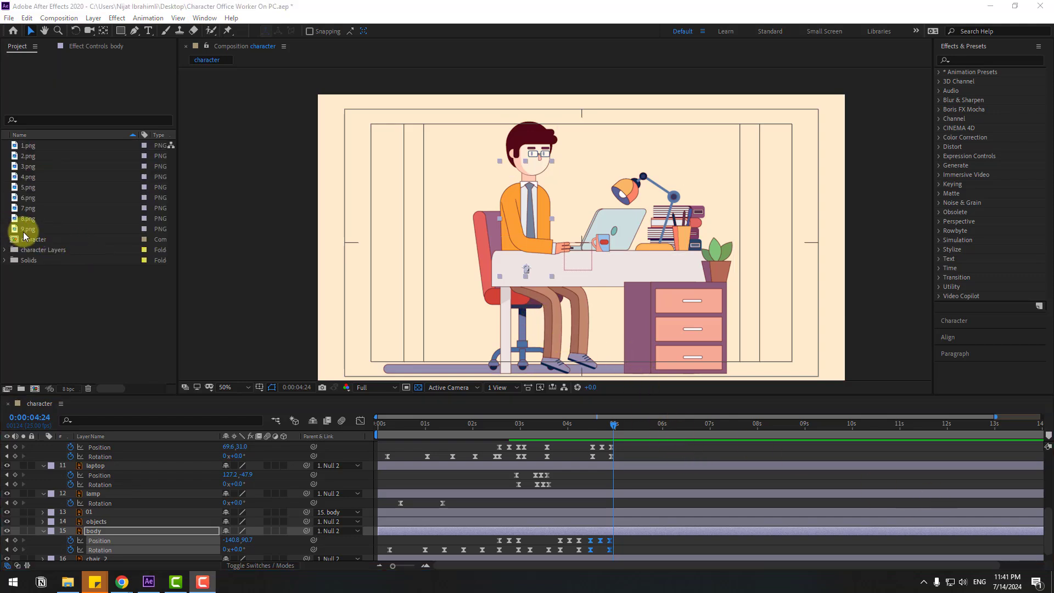
- Look through the mouth images 1.png to 9.png, view 3.png in the footage viewer, and return to the character composition
click(25, 230)
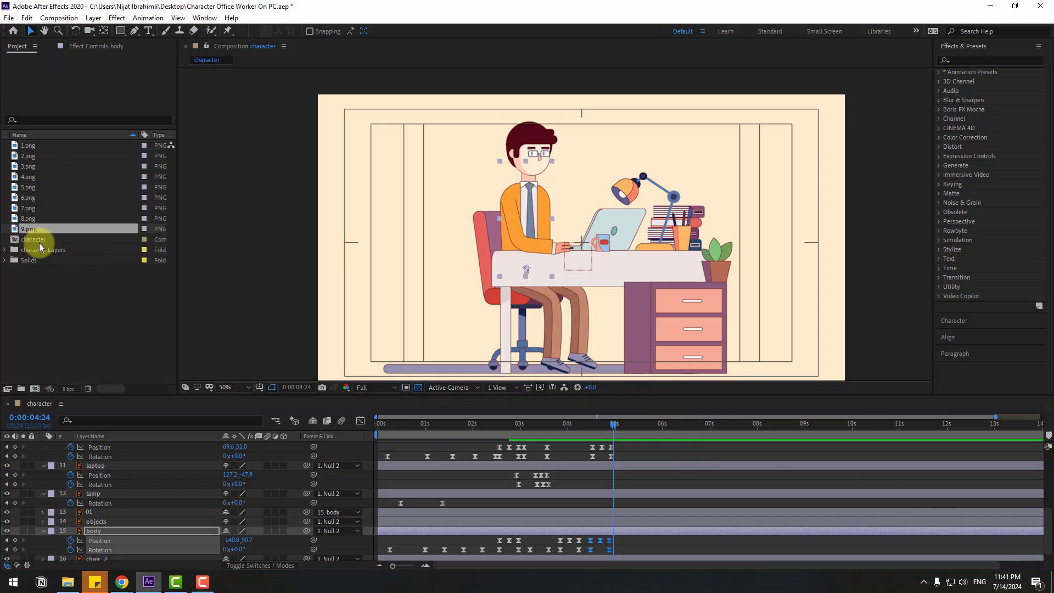
click(26, 218)
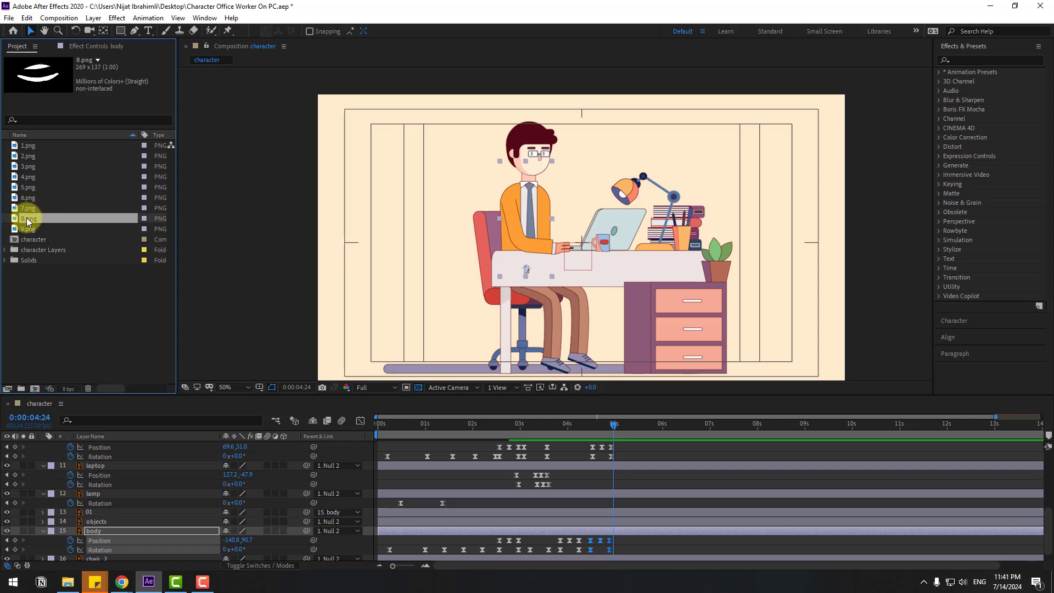
click(26, 208)
click(26, 197)
click(26, 188)
click(27, 176)
click(27, 166)
click(28, 145)
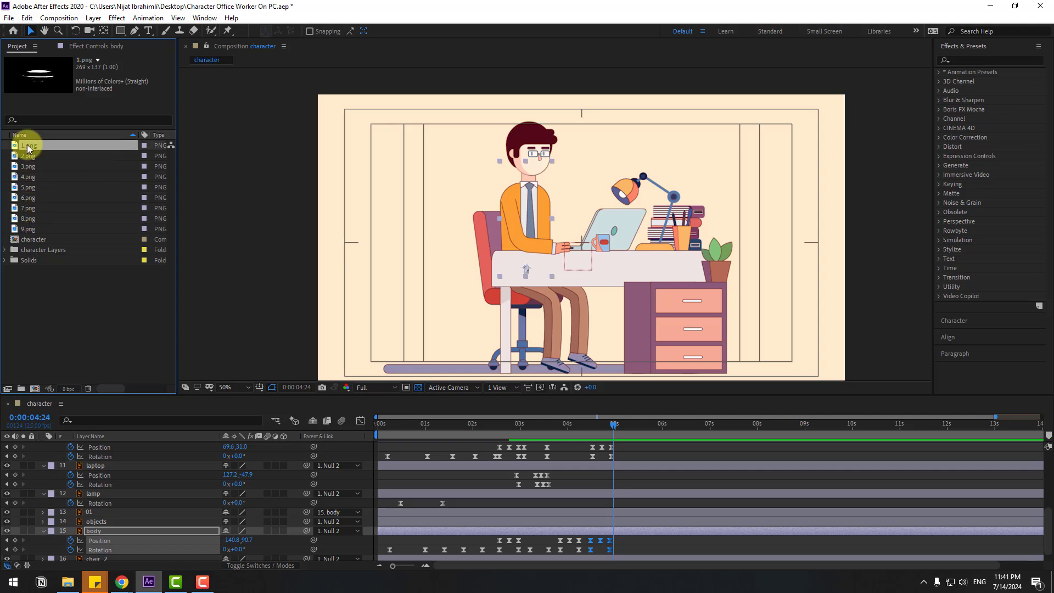
click(28, 155)
click(25, 164)
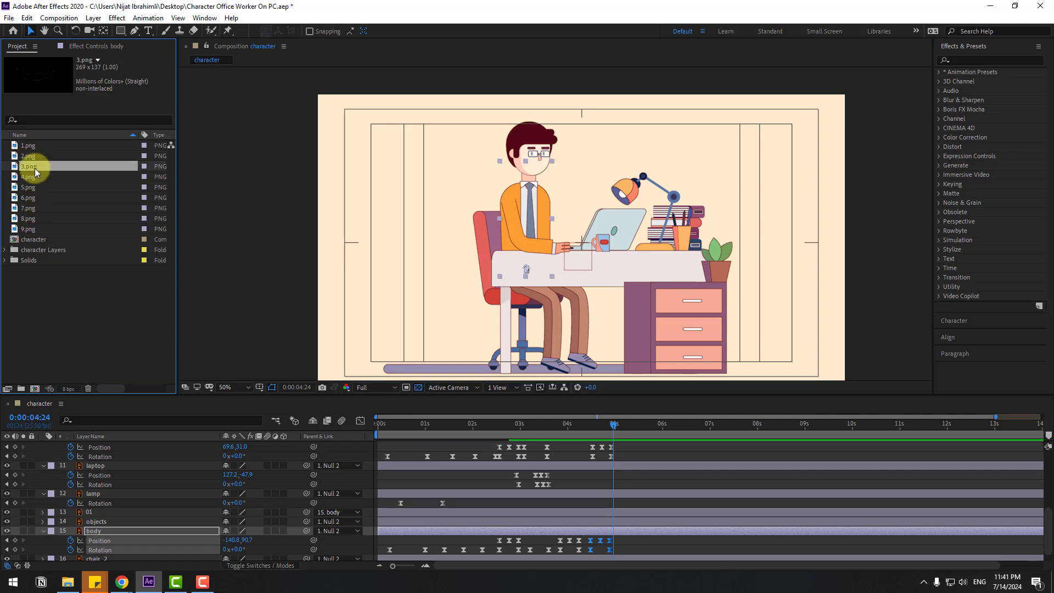
double_click(25, 165)
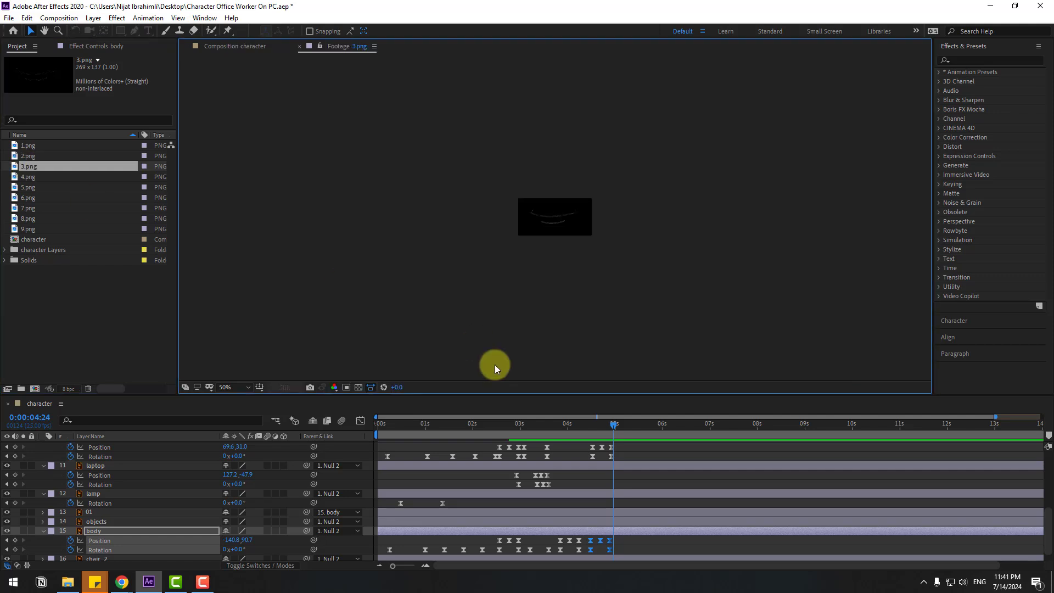
scroll(563, 283, up, 3)
click(213, 46)
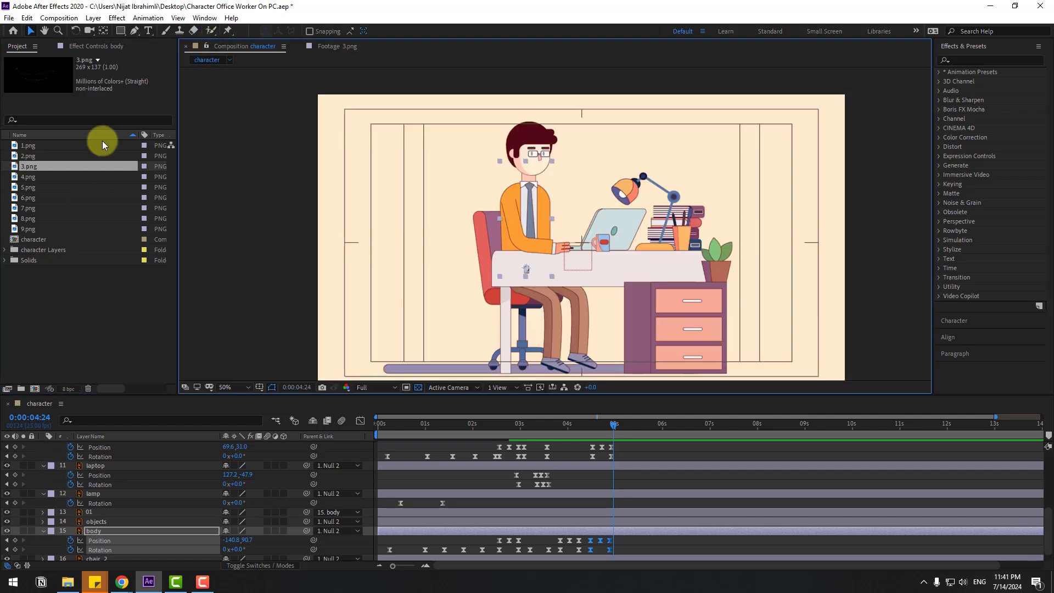
- Collapse the properties of all layers in the character composition and set the current time to 0:00:02:03
click(92, 494)
key(ctrl+a)
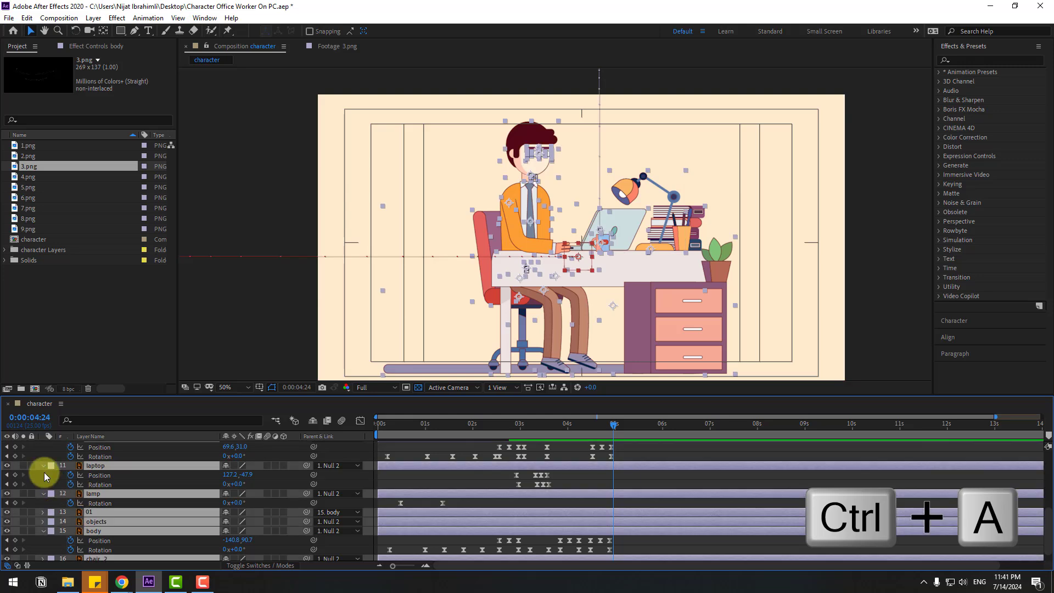
click(43, 467)
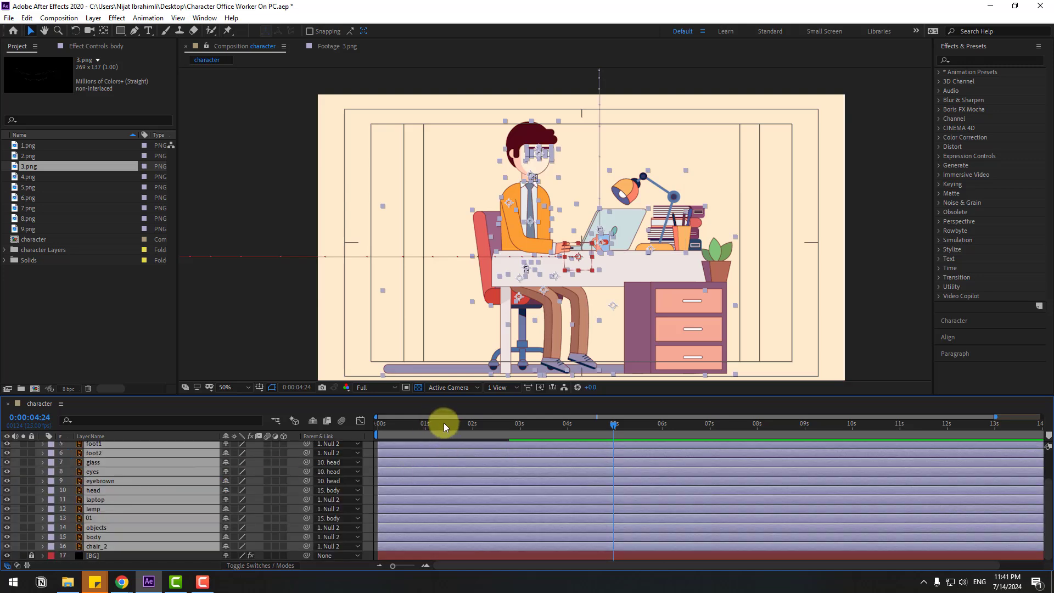
drag(444, 422, 346, 427)
drag(441, 427, 533, 431)
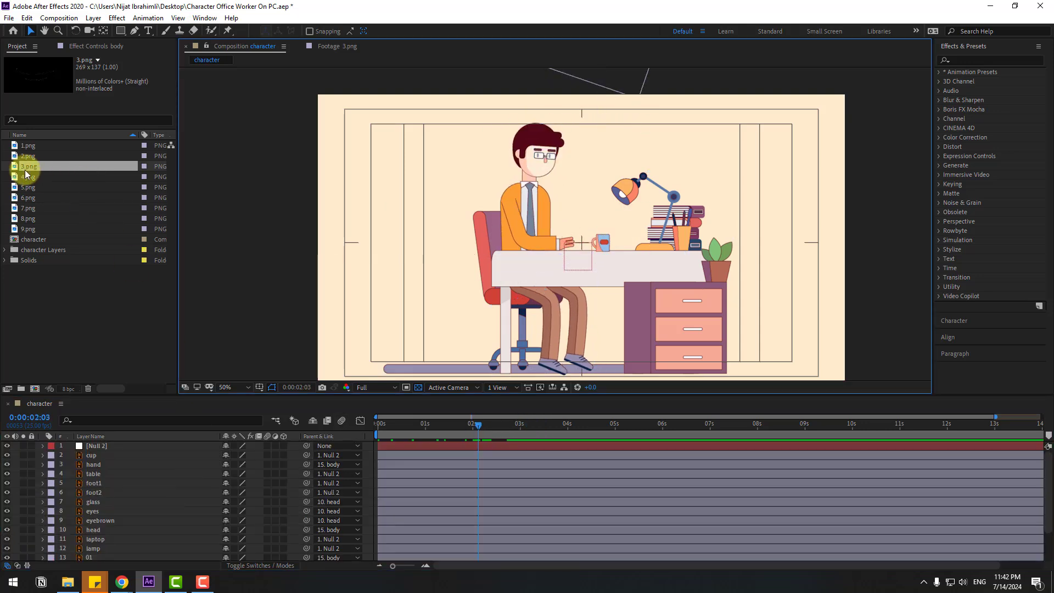
- Add 3.png to the timeline directly above the head layer and move it onto the character's face
drag(26, 167, 99, 531)
drag(581, 248, 548, 180)
drag(519, 205, 524, 264)
scroll(532, 245, up, 3)
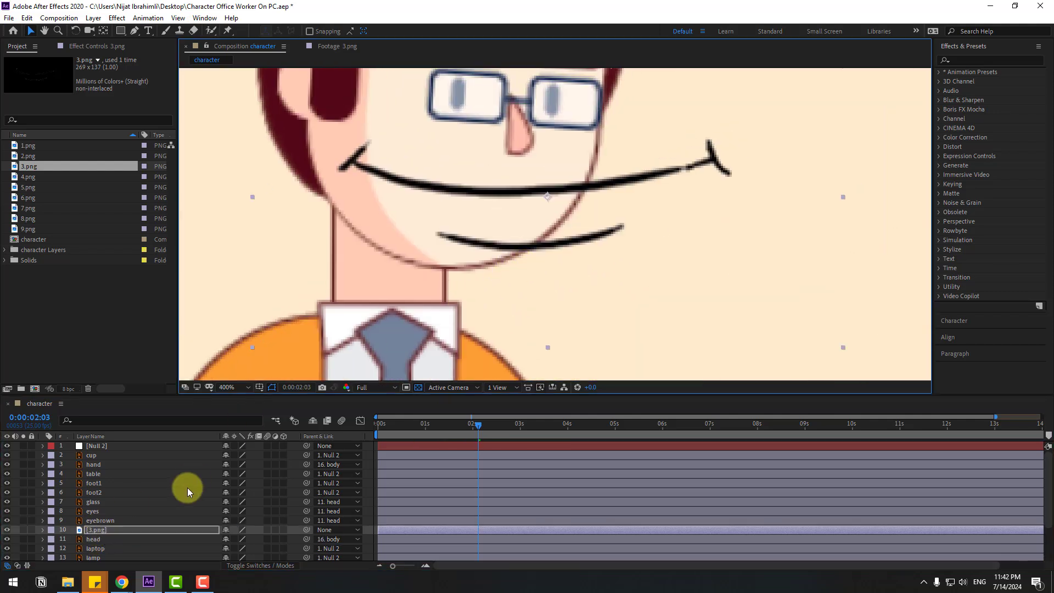
- Scale the 3.png mouth down to 27% and place it below the nose
key(s)
drag(242, 538, 197, 538)
click(499, 217)
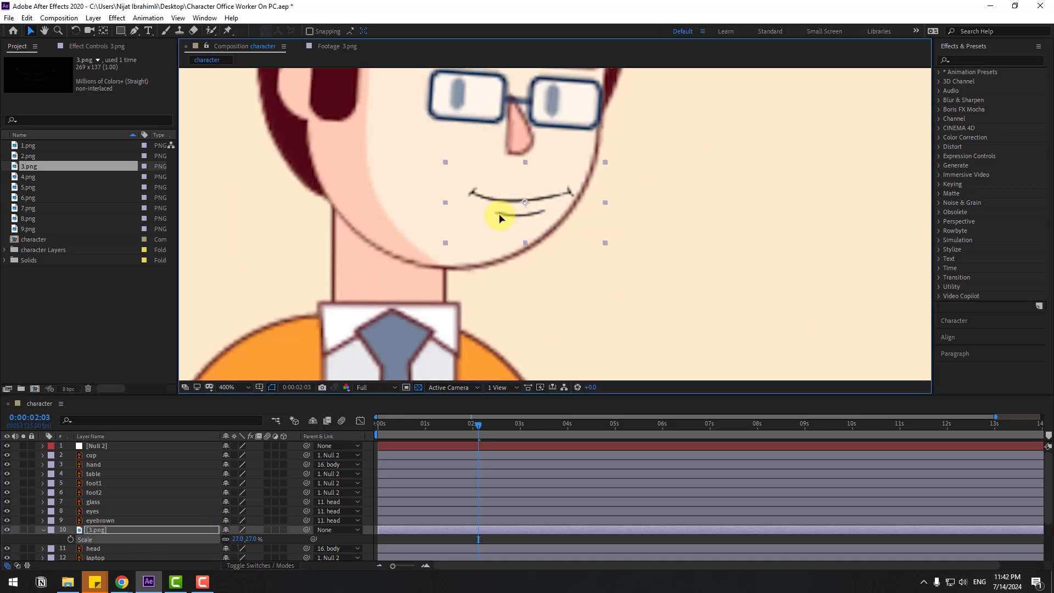
scroll(519, 227, down, 4)
scroll(505, 252, up, 2)
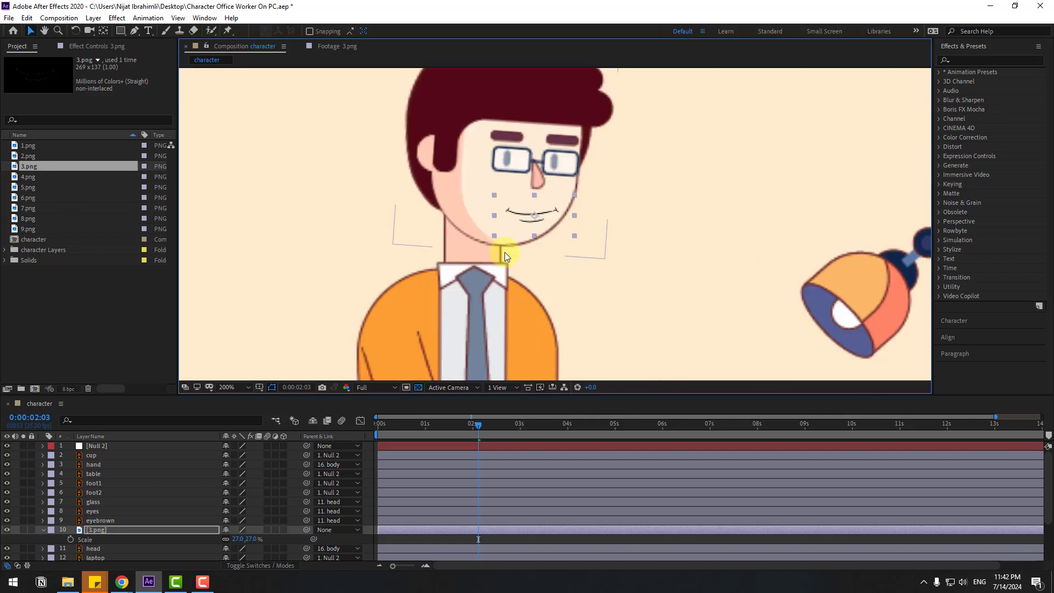
- Parent the 3.png layer to the head layer and move the current time to 0:00:02:15
drag(307, 529, 87, 548)
click(42, 529)
scroll(493, 322, down, 1)
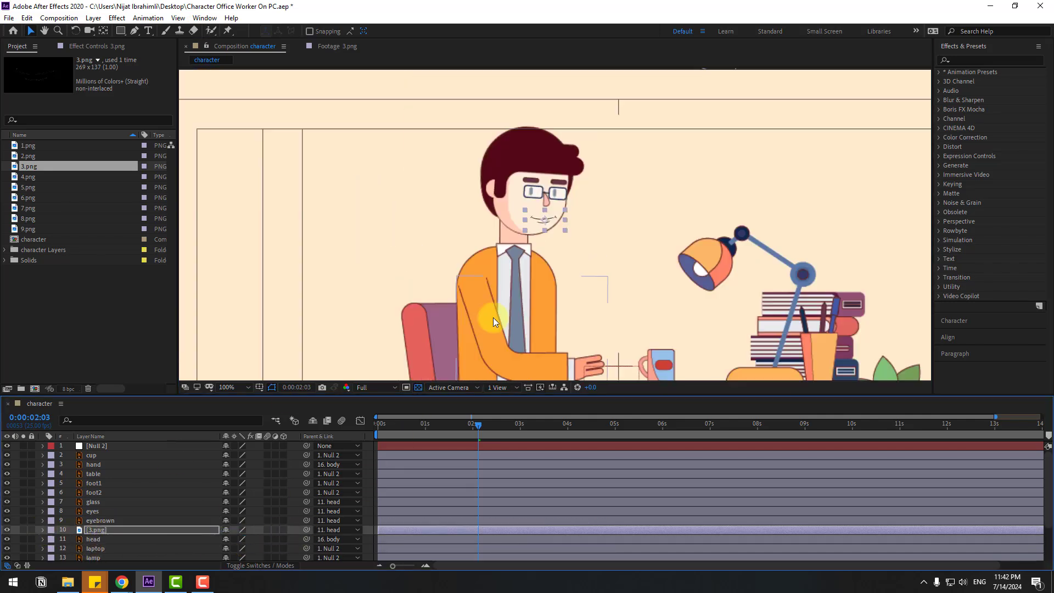
drag(478, 425, 501, 421)
scroll(839, 237, down, 2)
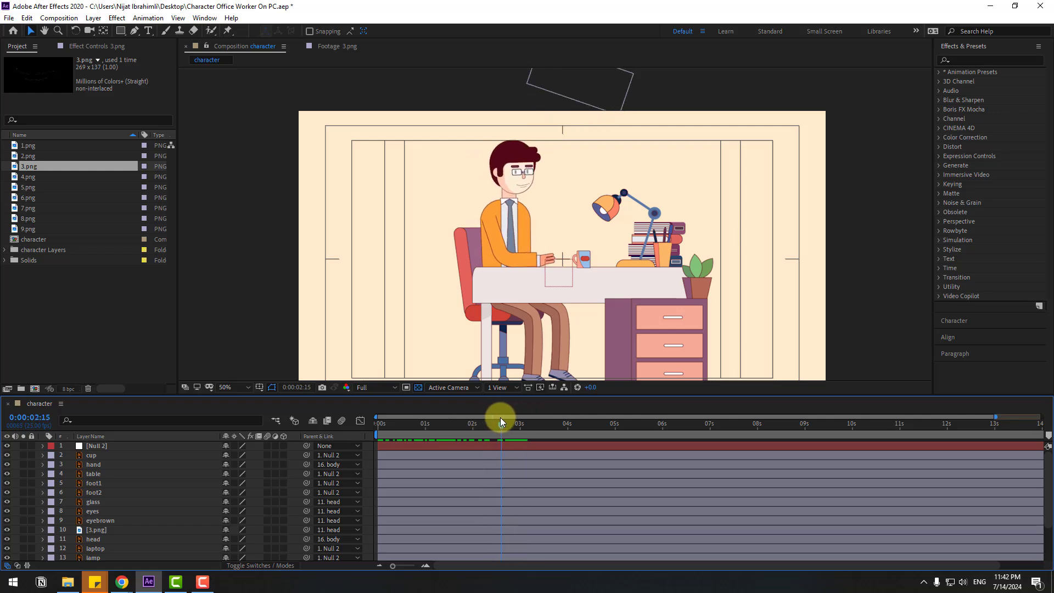
- Split the 3.png layer at 0:00:02:15 and delete the part after the split
click(101, 530)
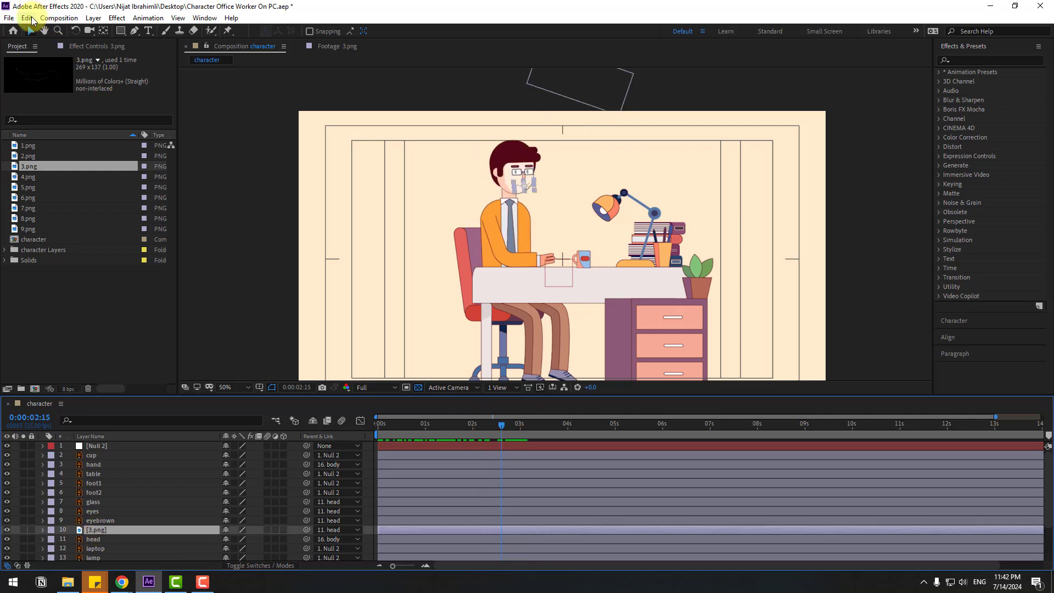
click(28, 18)
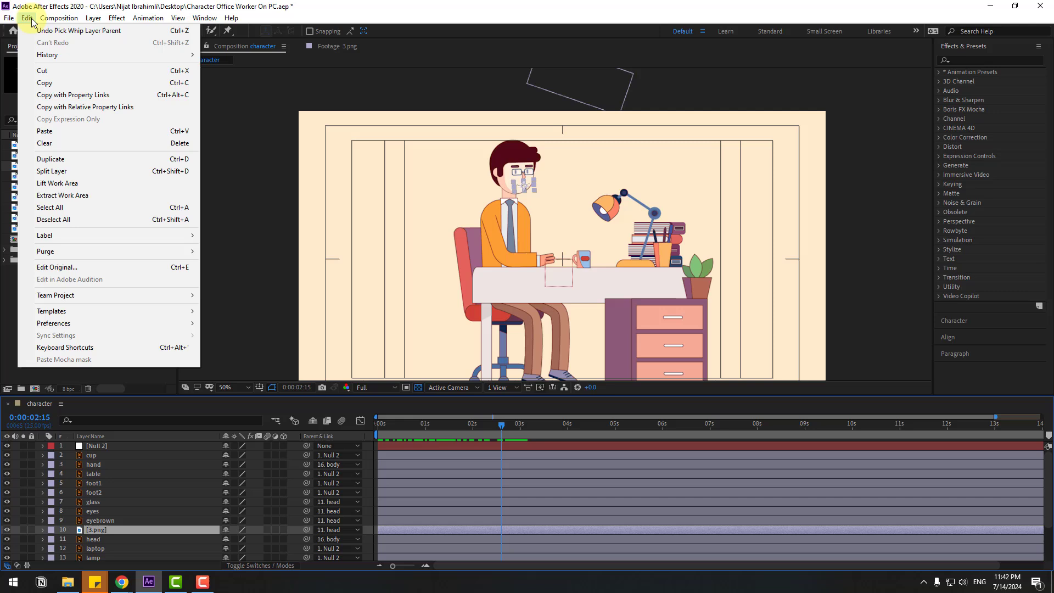
click(52, 171)
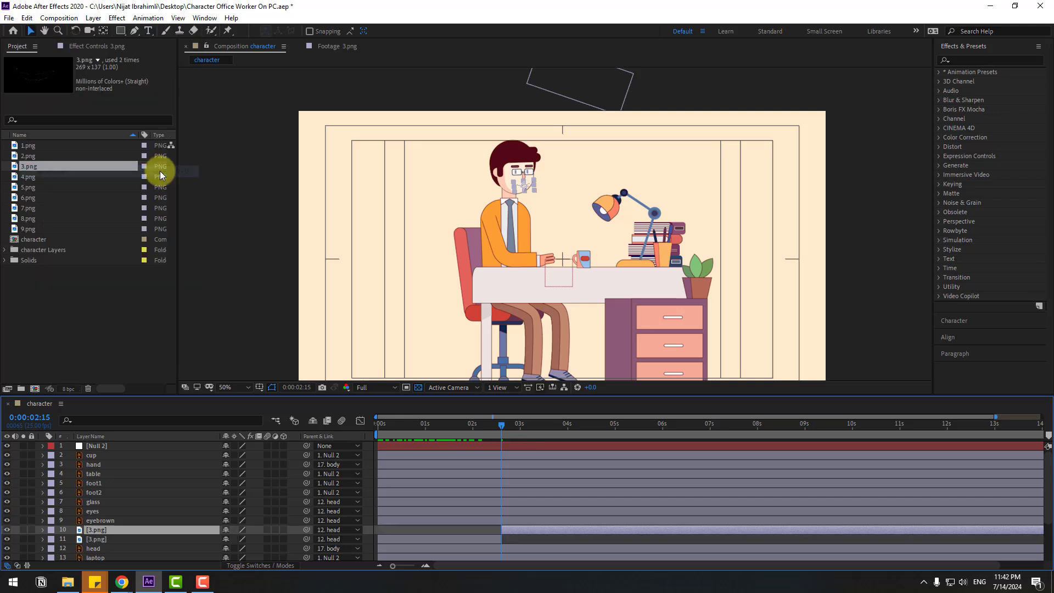
key(Delete)
- Add 7.png to the timeline above the 3.png layer and make it start at 0:00:02:15
click(33, 210)
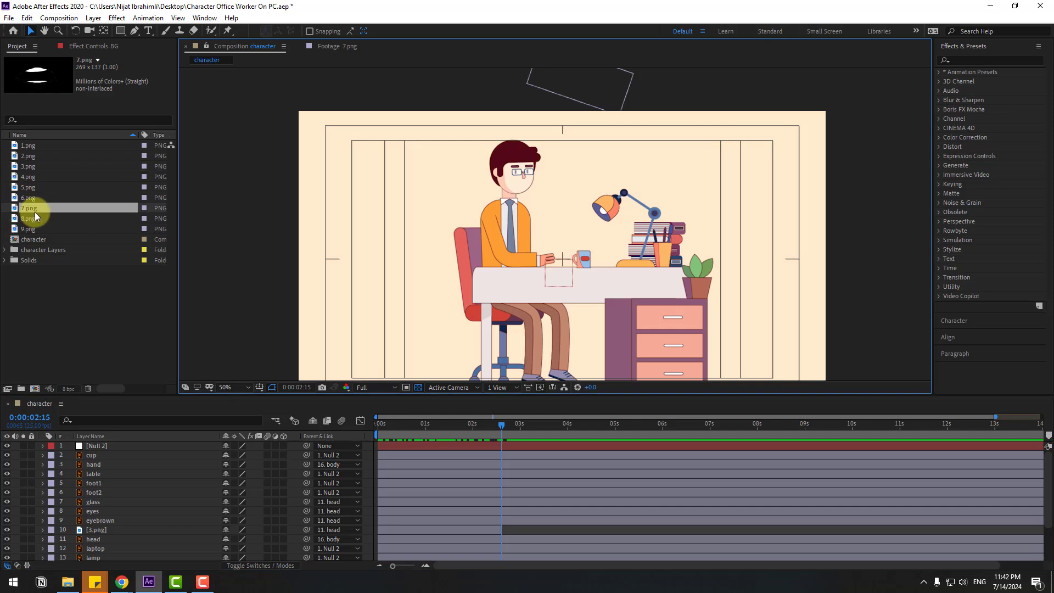
drag(28, 211, 306, 534)
drag(403, 529, 526, 529)
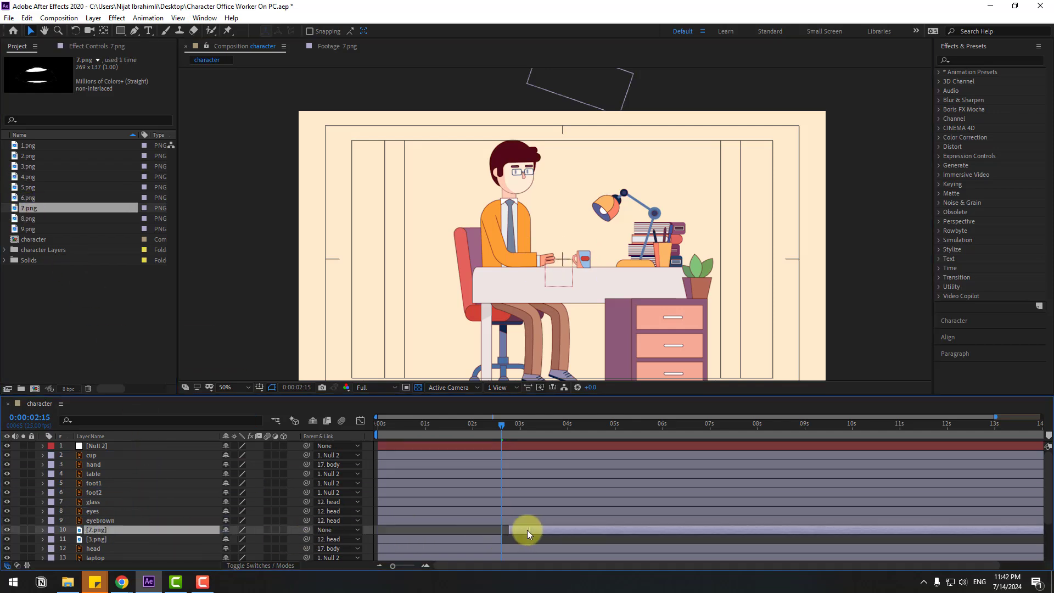
key(equal)
key(equal)
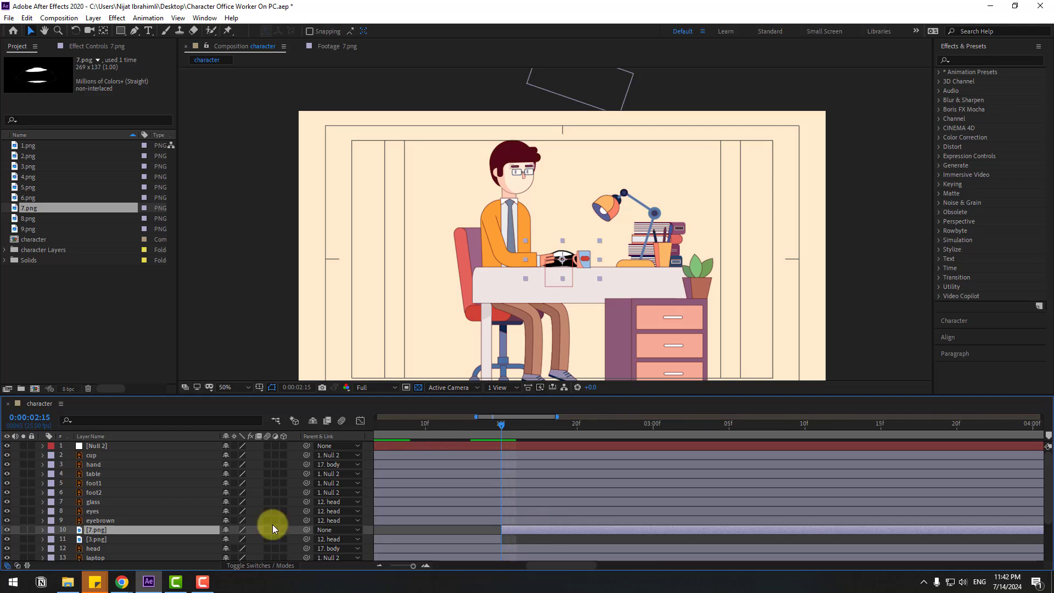
- Copy the 3.png layer's Scale of 16.5% and Position of 77.1, 104.4 to the 7.png layer
click(96, 540)
scroll(107, 535, down, 1)
key(s)
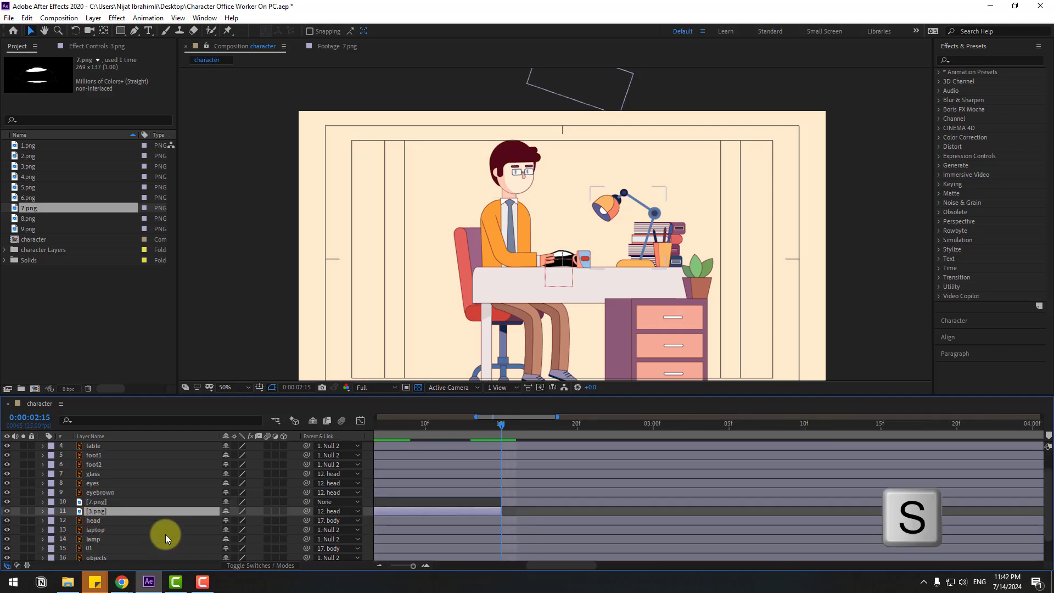
click(91, 521)
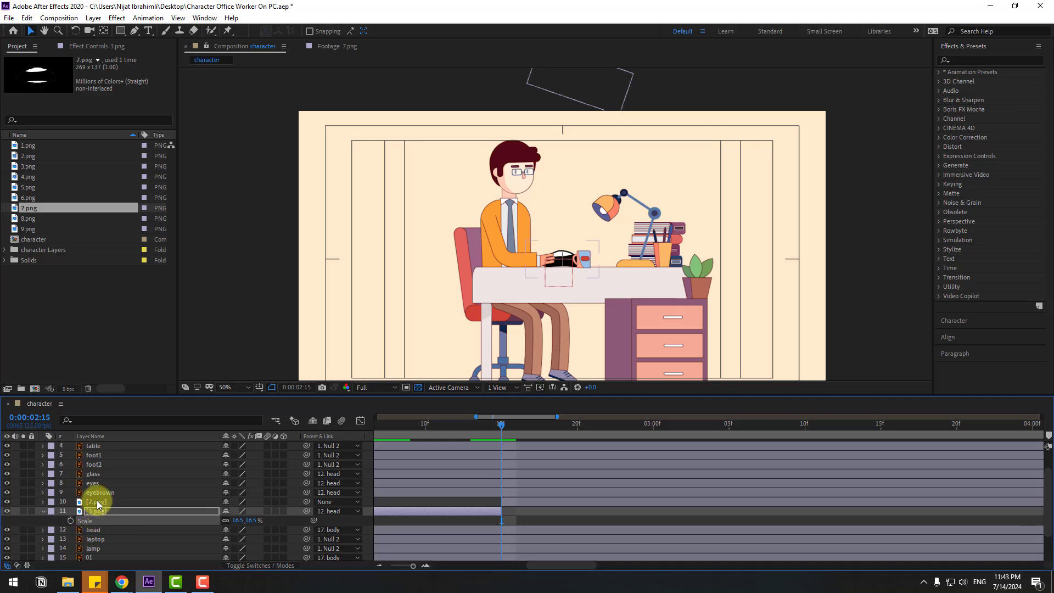
click(97, 502)
key(s)
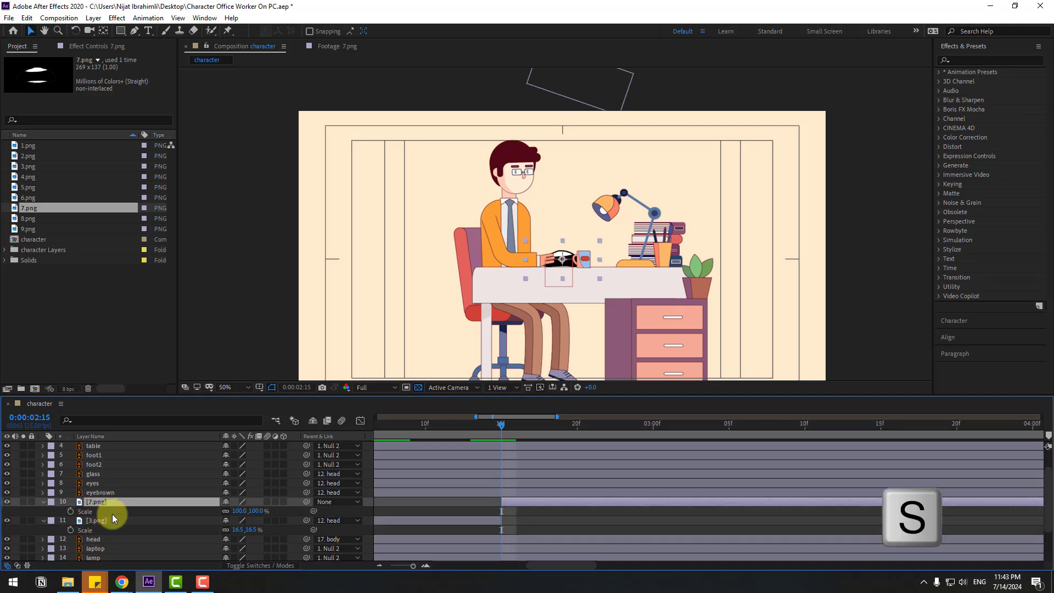
key(ctrl+v)
click(321, 141)
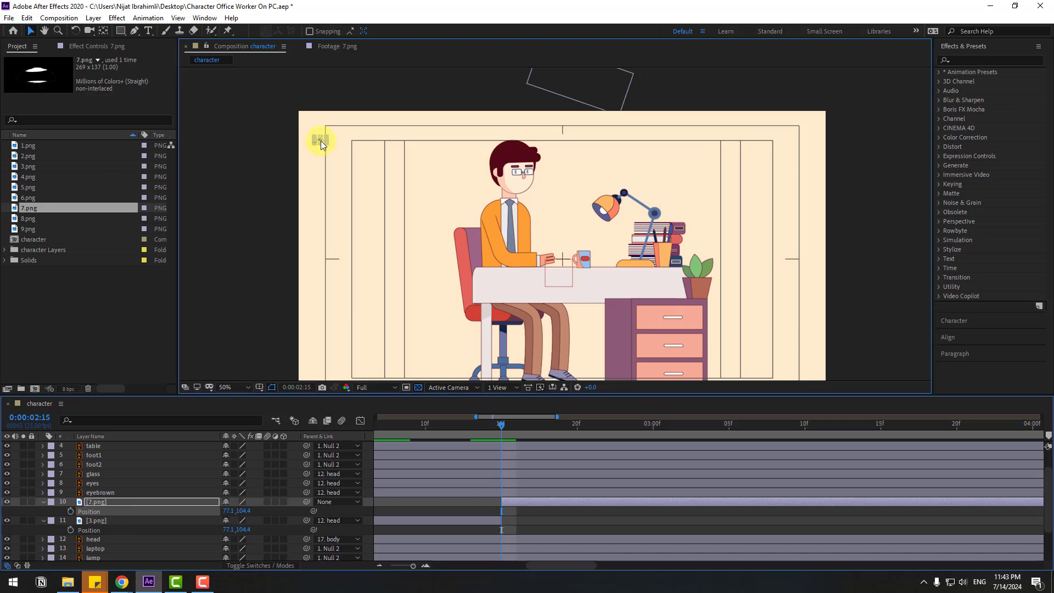
drag(321, 140, 514, 187)
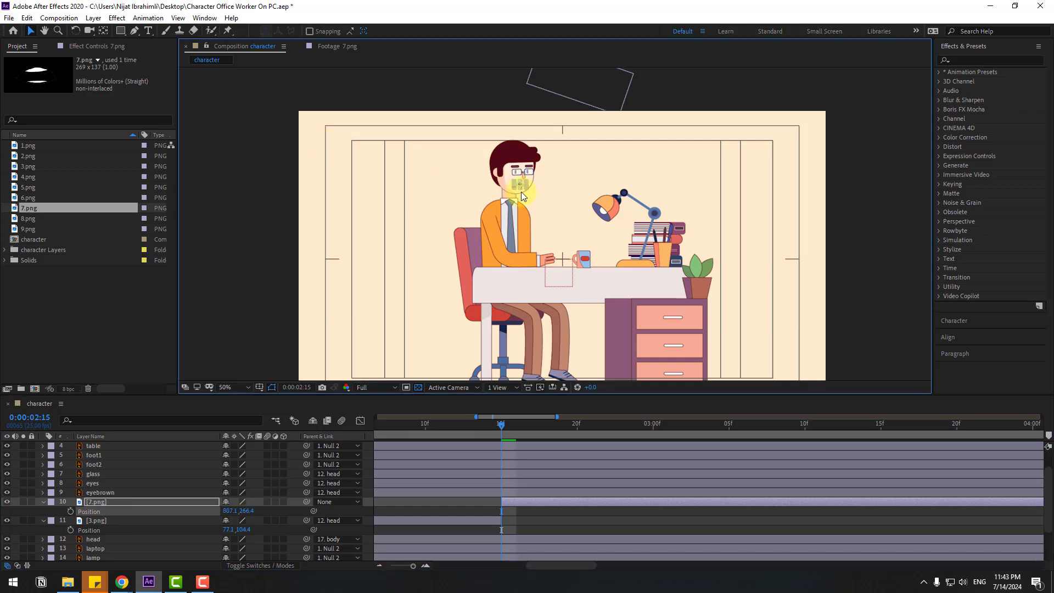
scroll(521, 196, up, 5)
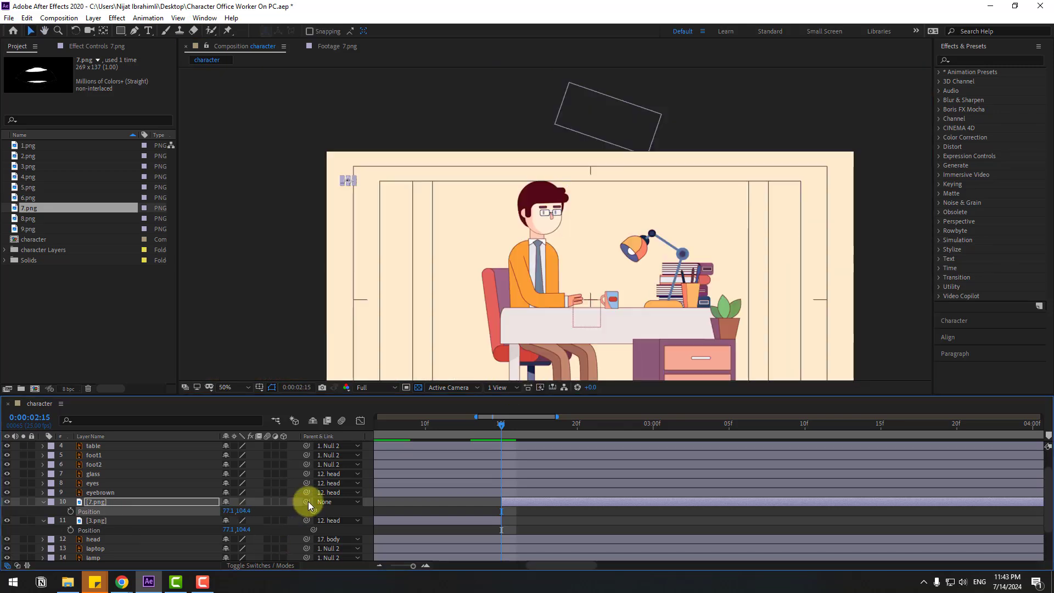
- Parent the 7.png layer to the head layer and play the animation to check the mouth change
drag(308, 501, 91, 545)
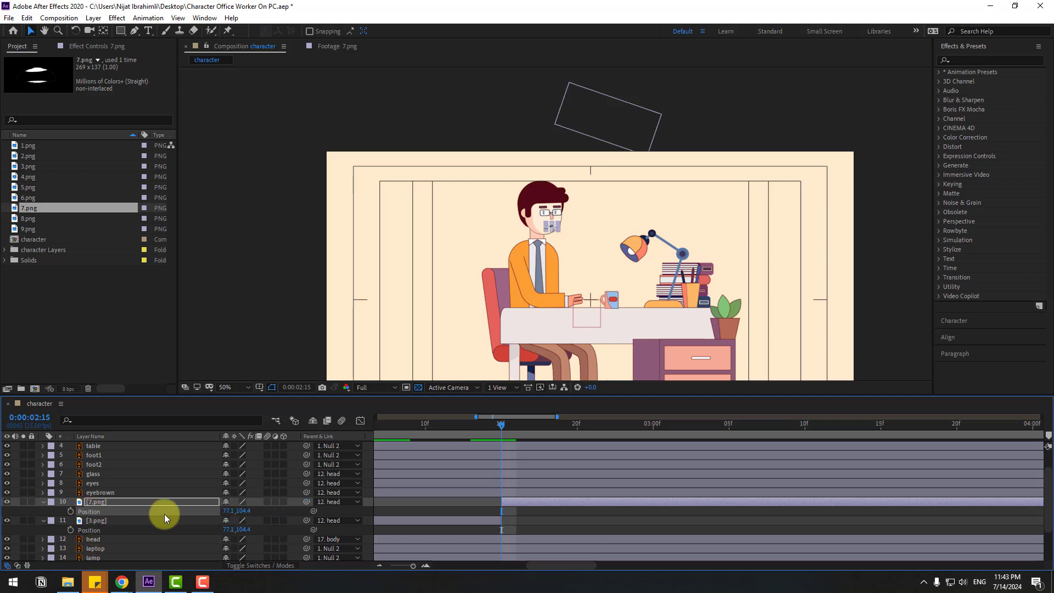
click(463, 508)
scroll(548, 255, up, 2)
scroll(551, 330, up, 4)
drag(501, 426, 555, 425)
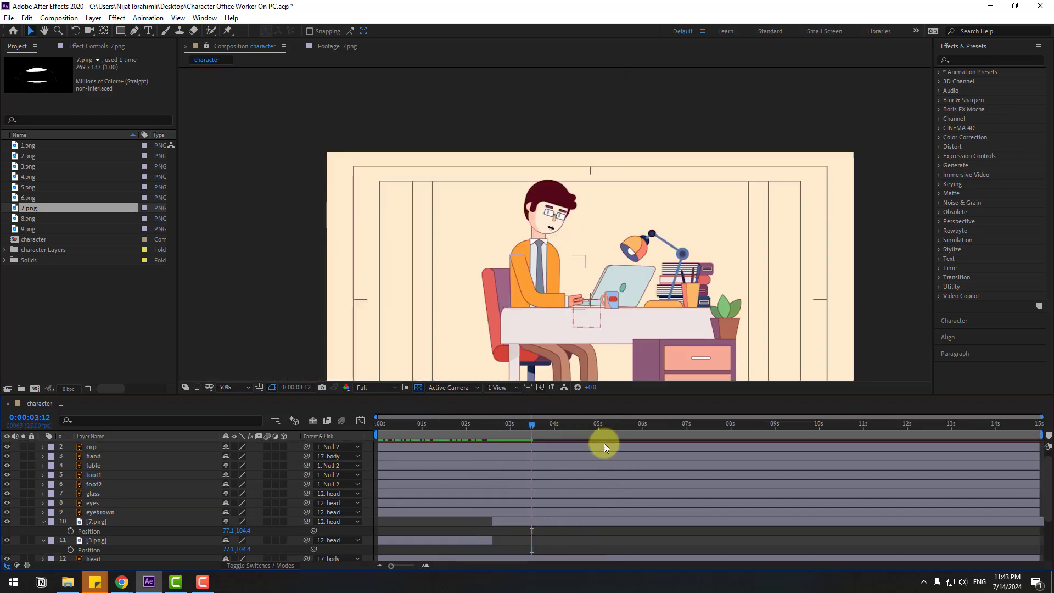
key(space)
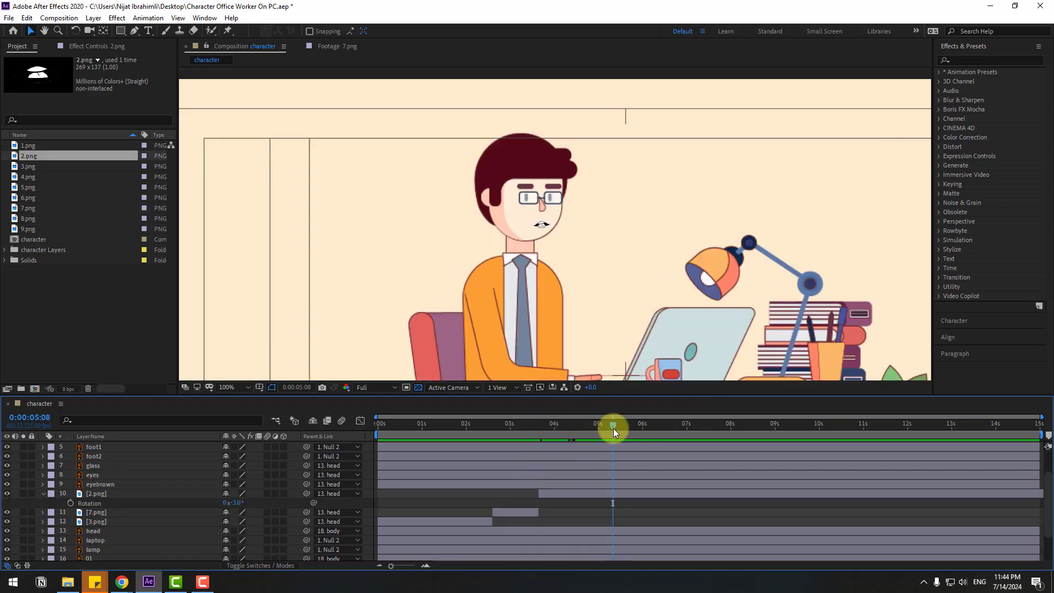
- End the work area at 0:00:05:08 and collapse the 2.png layer's properties
key(n)
click(43, 493)
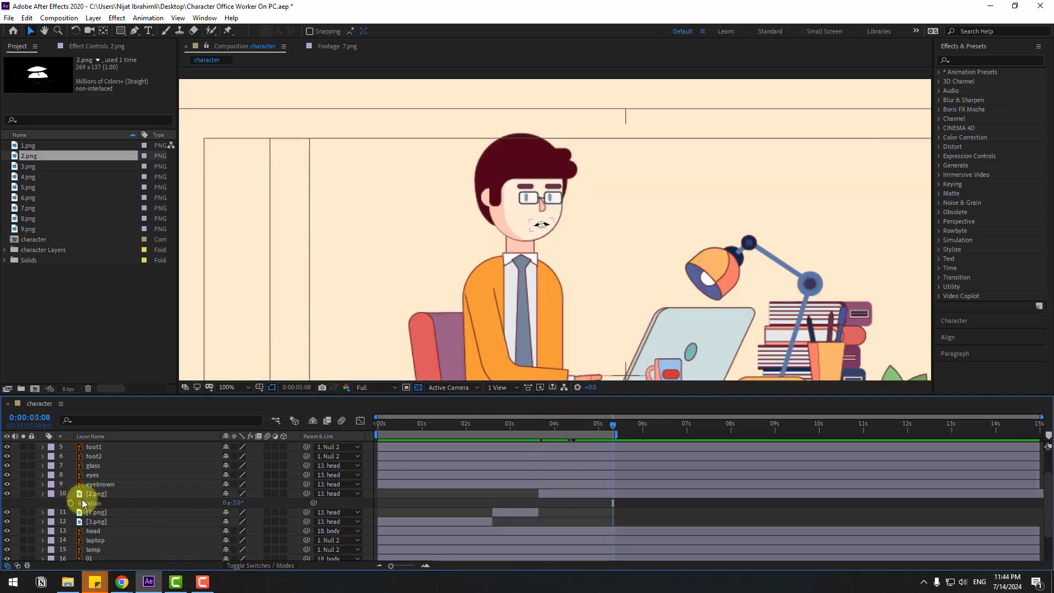
- Add a Scale keyframe to the eyes layer at 0:00:05:08 and unlink its width and height proportions
click(94, 478)
scroll(527, 198, up, 4)
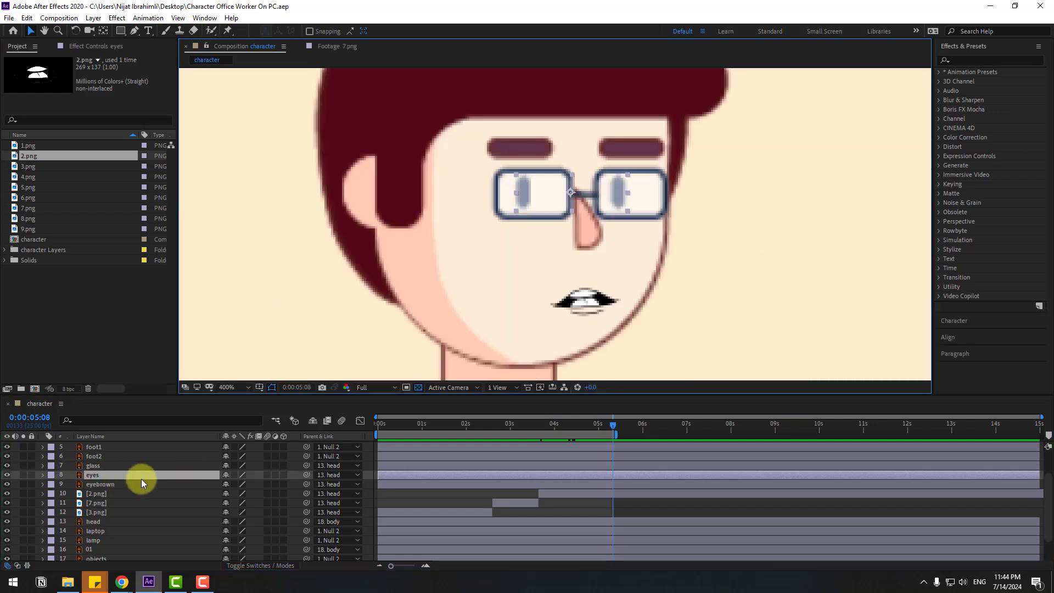
key(s)
click(228, 487)
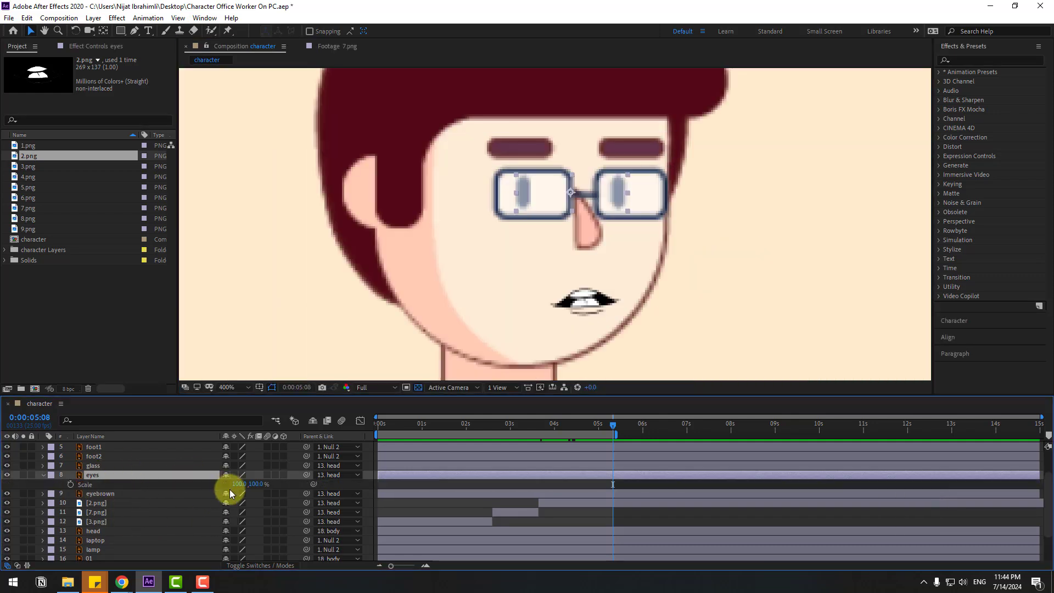
click(70, 484)
click(592, 526)
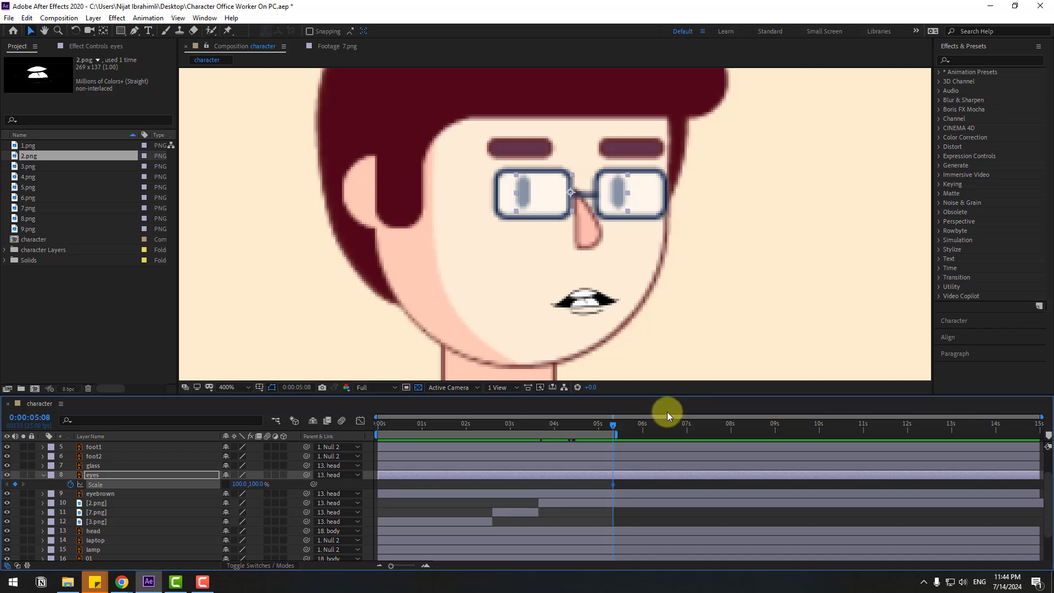
- Close the eyes by setting the eyes layer's vertical Scale to 5% at 0:00:05:11
key(Page_Down)
key(Page_Down)
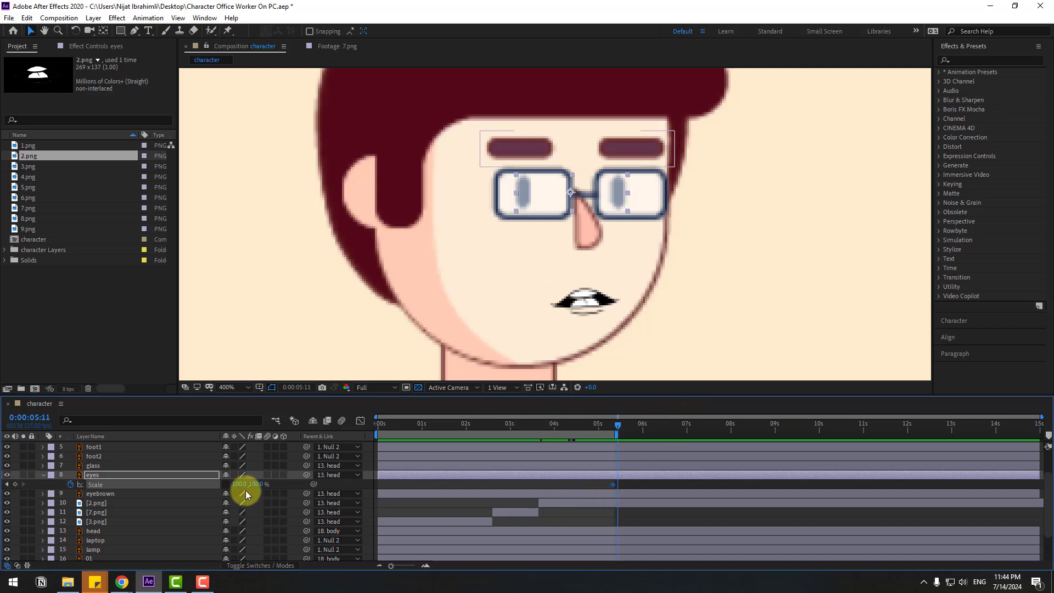
text(5)
key(Return)
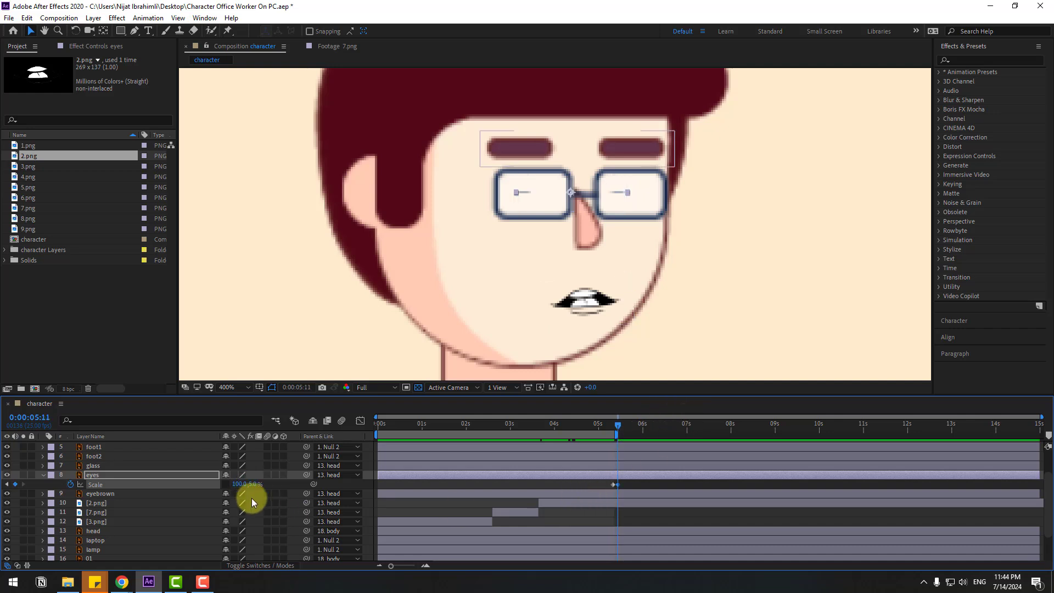
- Reopen the eyes by setting the eyes layer's vertical Scale to 100% at 0:00:05:14
key(Page_Down)
key(Page_Down)
key(Page_Down)
click(254, 484)
text(100)
key(Return)
scroll(517, 268, down, 4)
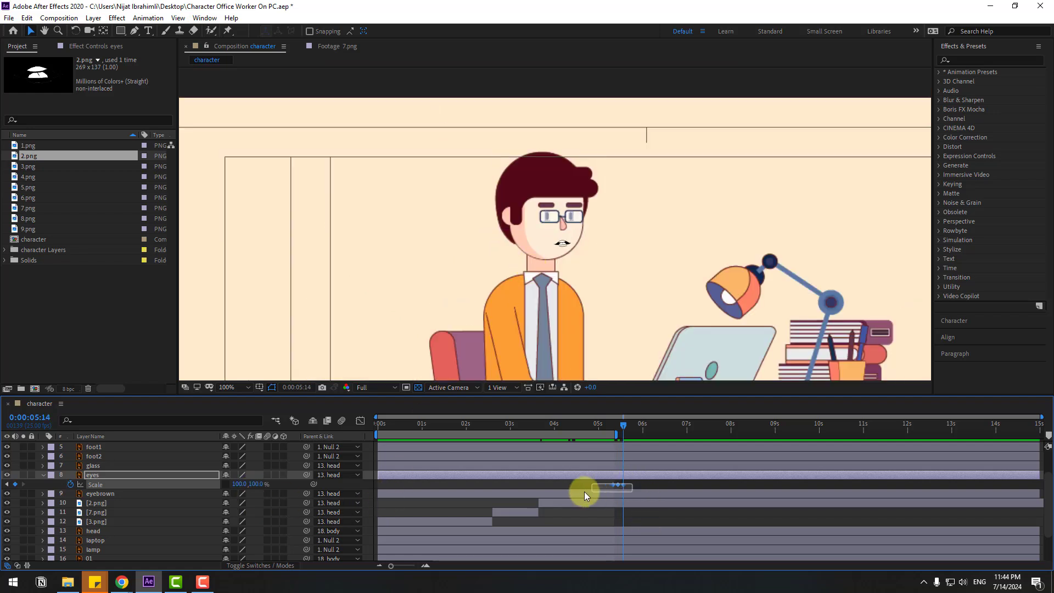
- Extend the work area to 6 seconds and paste the three blink keyframes at about 1, 2.5, 3.5 and 4.4 seconds
drag(584, 492, 584, 493)
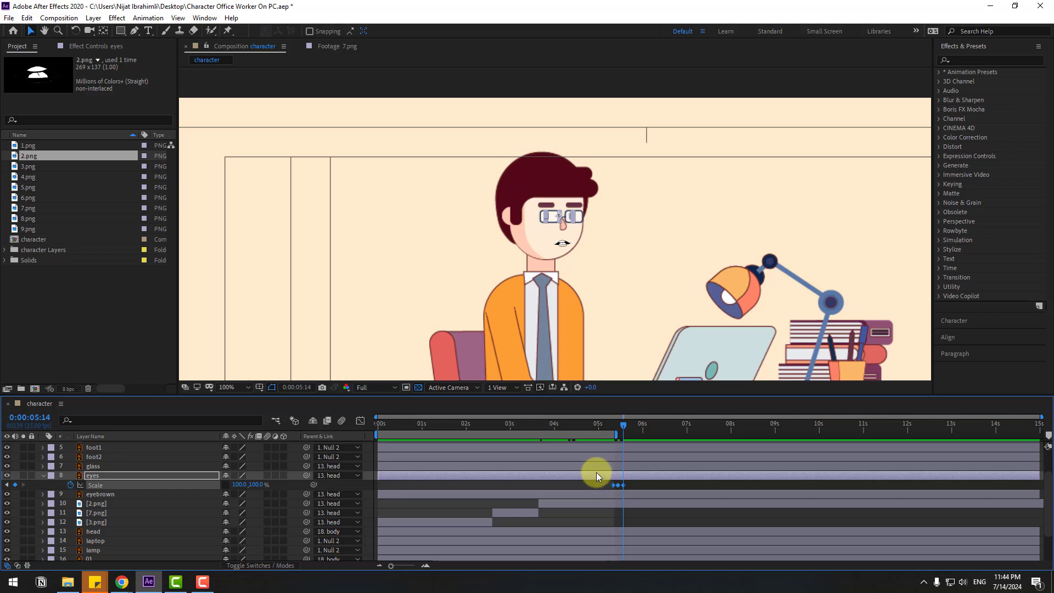
drag(464, 424, 646, 441)
key(ctrl+v)
click(486, 471)
key(ctrl+v)
click(511, 475)
click(549, 474)
key(ctrl+v)
key(Page_Up)
key(Page_Up)
key(ctrl+v)
- Save the project and play the animation to check the repeated eye blinks
key(ctrl+s)
key(space)
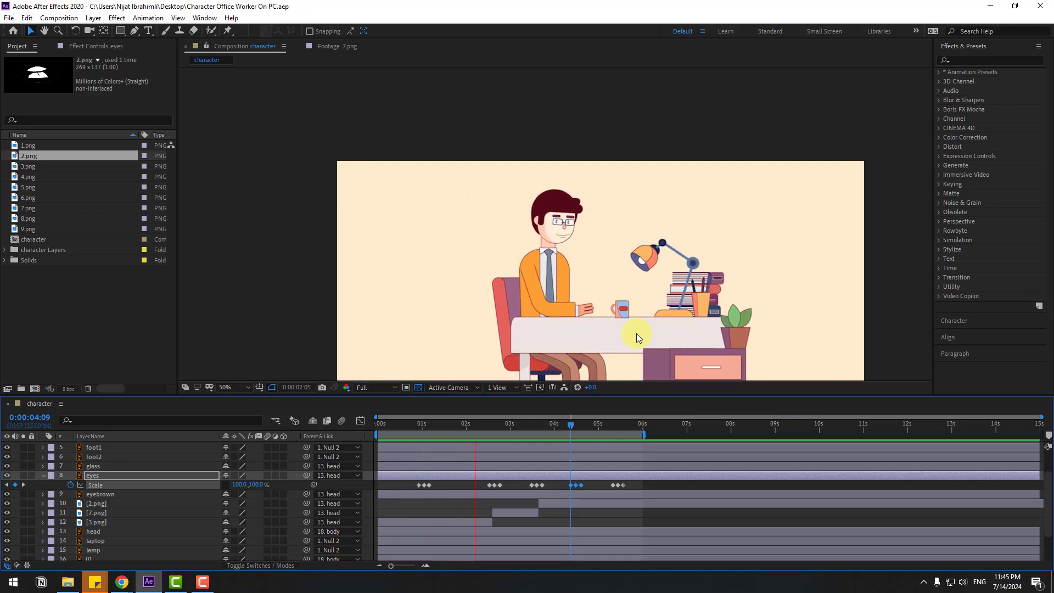
key(space)
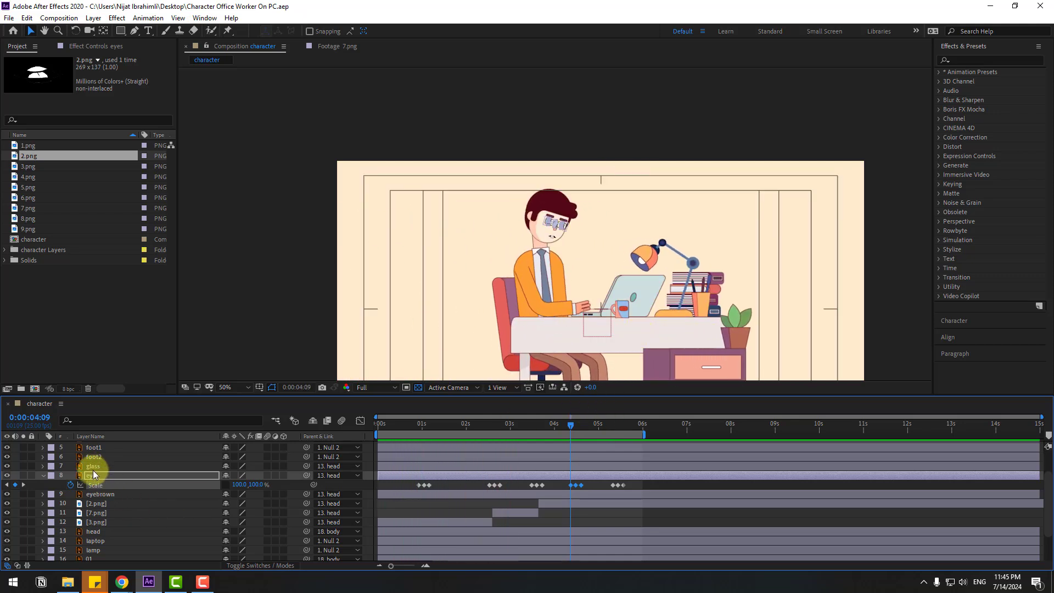
- Add a Position keyframe to the eyebrown layer at 0:00:02:14
click(97, 494)
key(period)
click(491, 425)
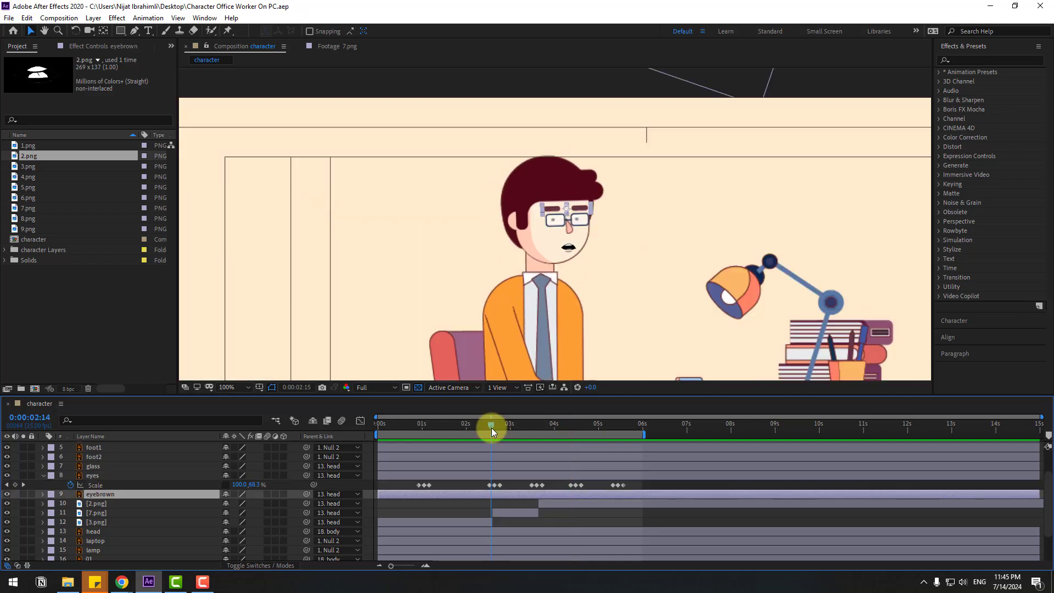
key(p)
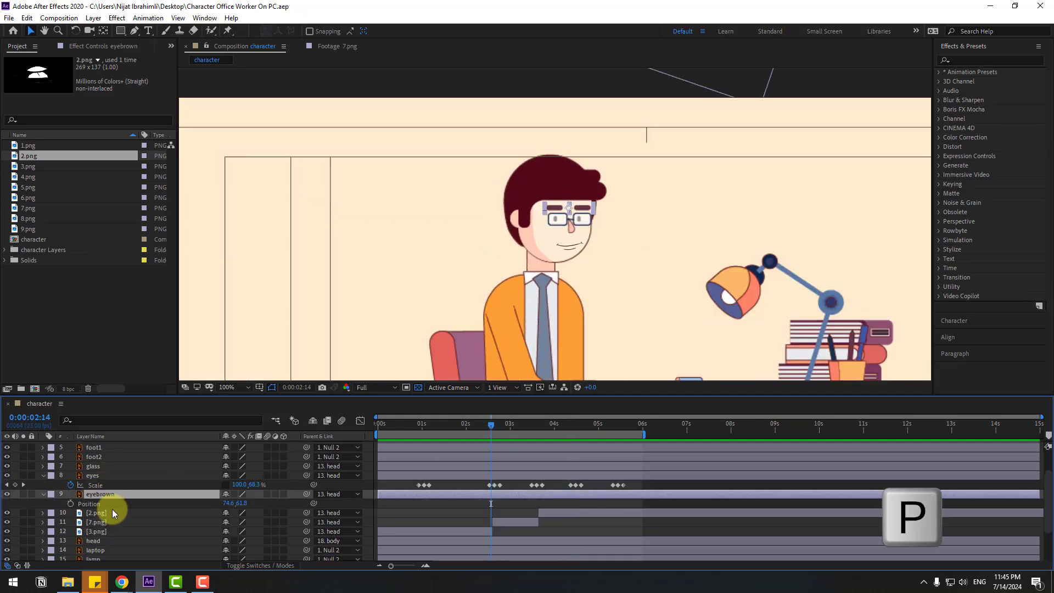
click(70, 503)
- Raise the eyebrows to a Position of about 73.8, 56.6 at 0:00:02:19
click(498, 425)
click(500, 426)
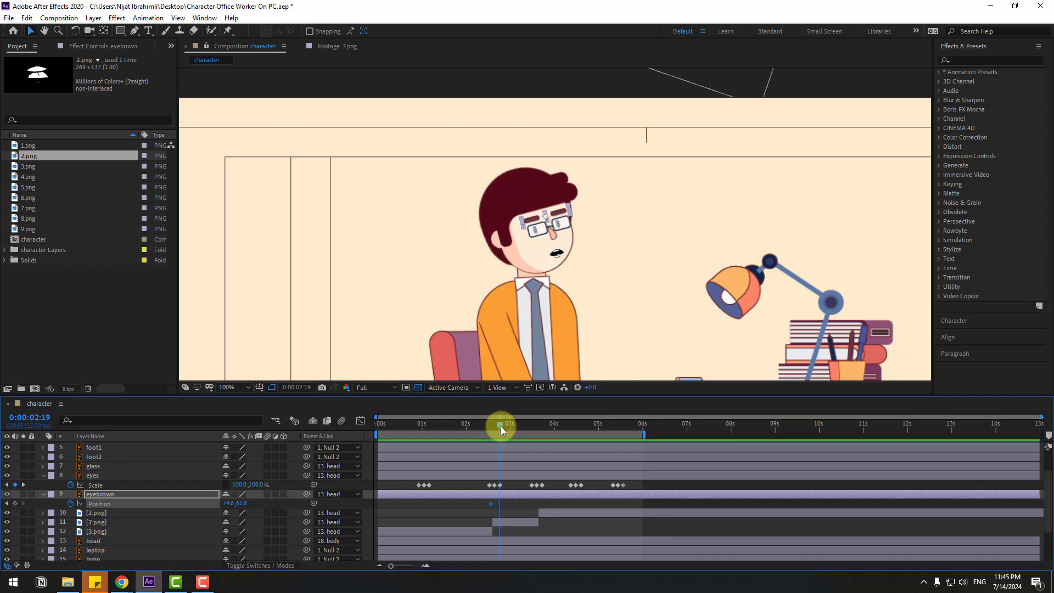
scroll(557, 209, up, 4)
drag(469, 230, 463, 207)
scroll(488, 227, down, 2)
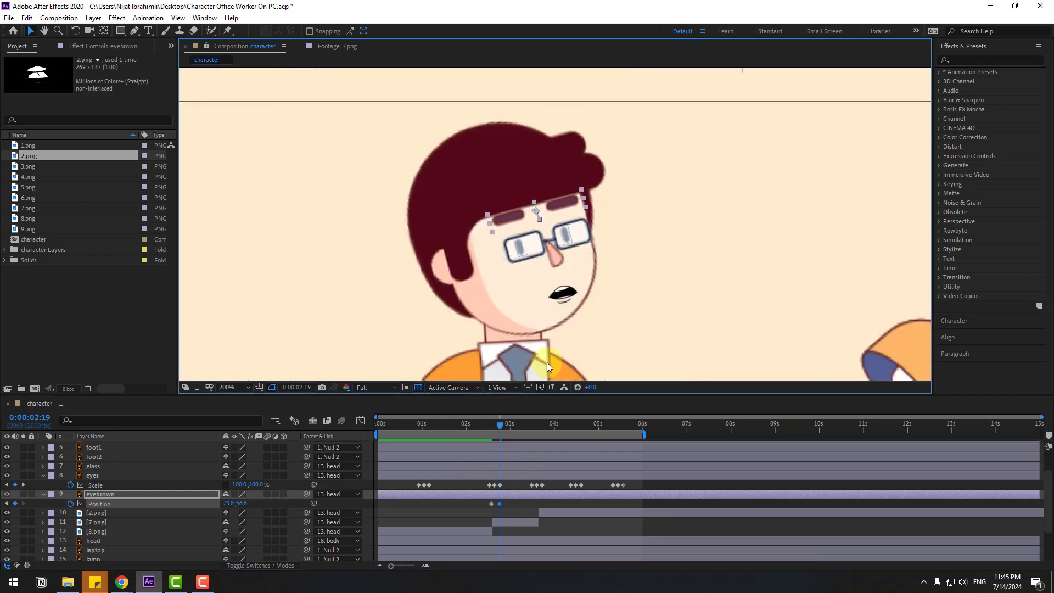
- Hold the raised eyebrows with a keyframe at about 3.6 seconds and lower them to about 74.2, 66.6 at 0:00:03:22
key(comma)
drag(479, 424, 551, 424)
click(15, 503)
scroll(610, 229, up, 4)
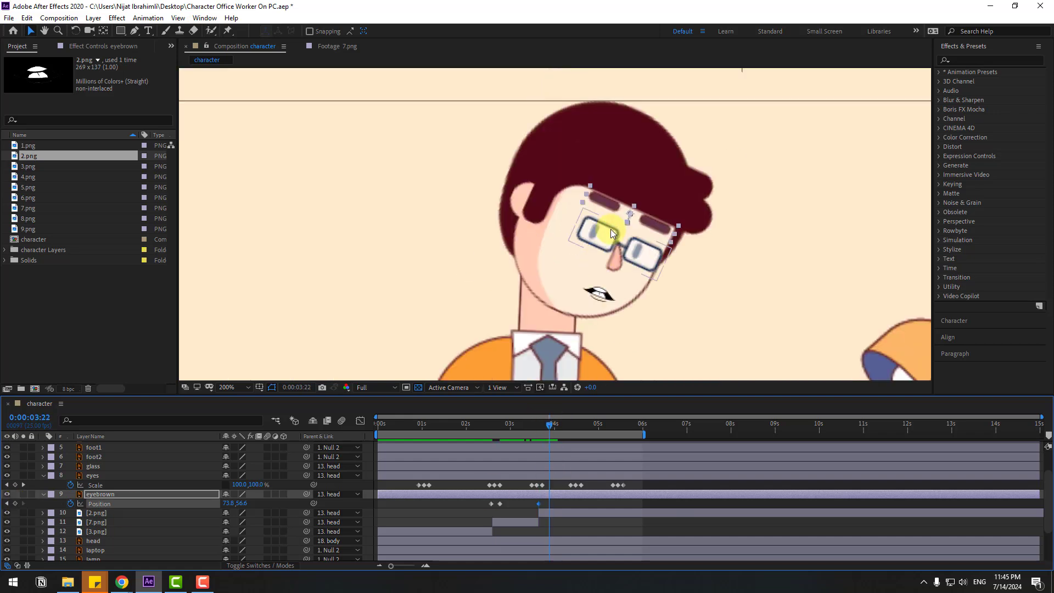
drag(745, 219, 732, 255)
scroll(706, 262, down, 4)
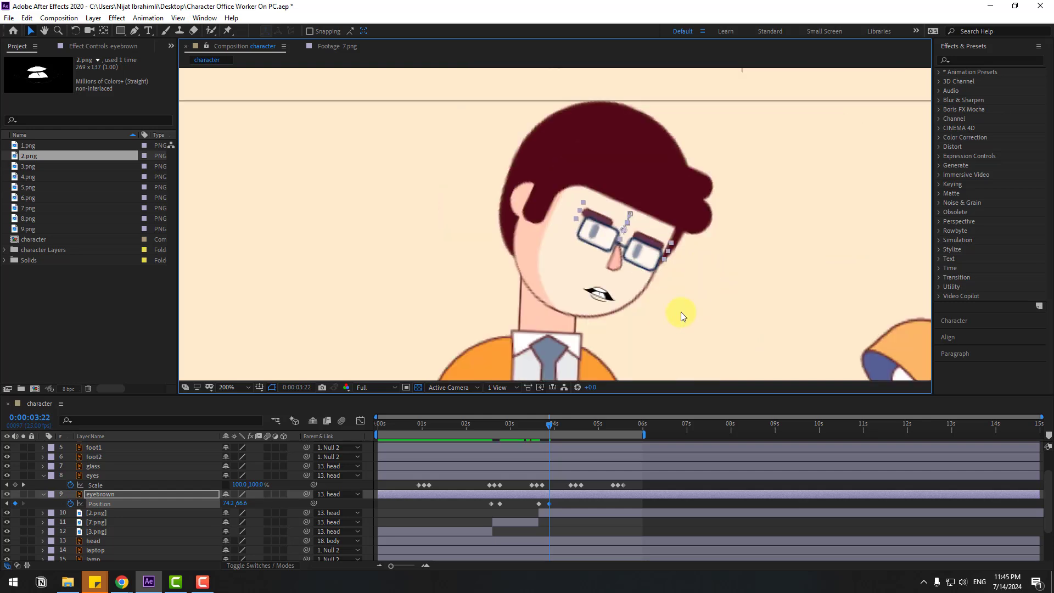
- Hold the lowered eyebrows with a keyframe at about 4.9 seconds and raise them to about 75.3, 59.0 at 0:00:05:06
drag(530, 427, 609, 427)
click(21, 504)
scroll(506, 216, up, 2)
drag(461, 86, 480, 213)
drag(407, 173, 407, 142)
scroll(605, 245, down, 4)
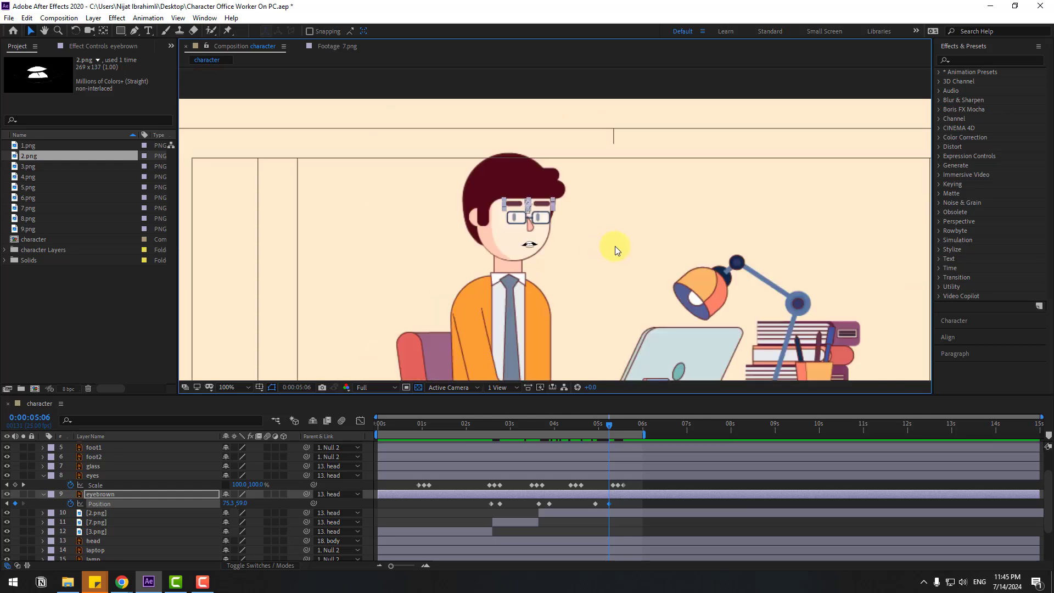
- Show Position alongside Scale on the eyes layer and add a Position keyframe at 0:00:02:15
click(87, 475)
key(shift+p)
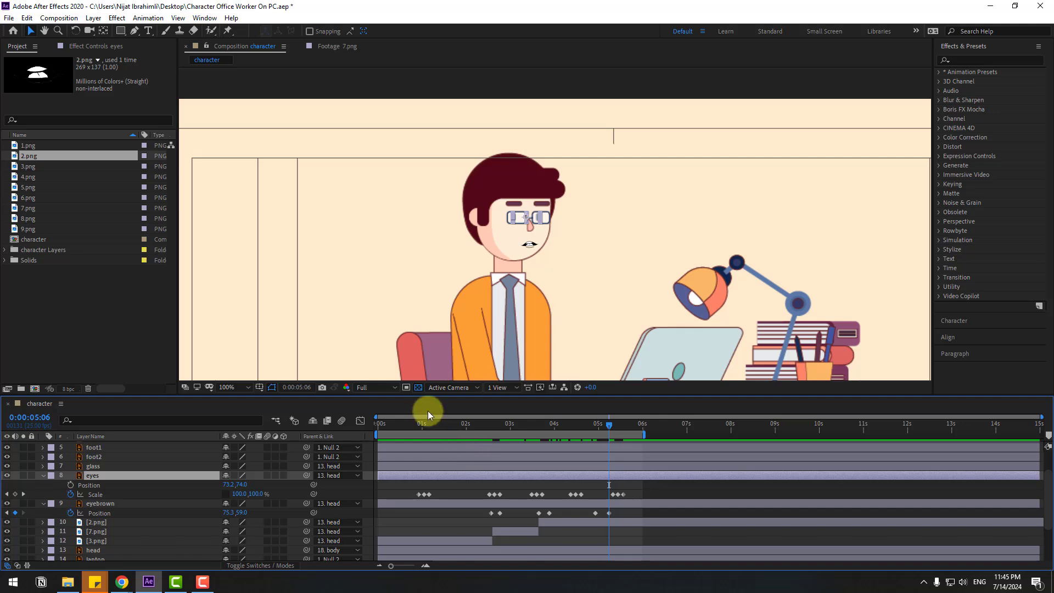
drag(429, 421, 492, 419)
scroll(490, 305, up, 2)
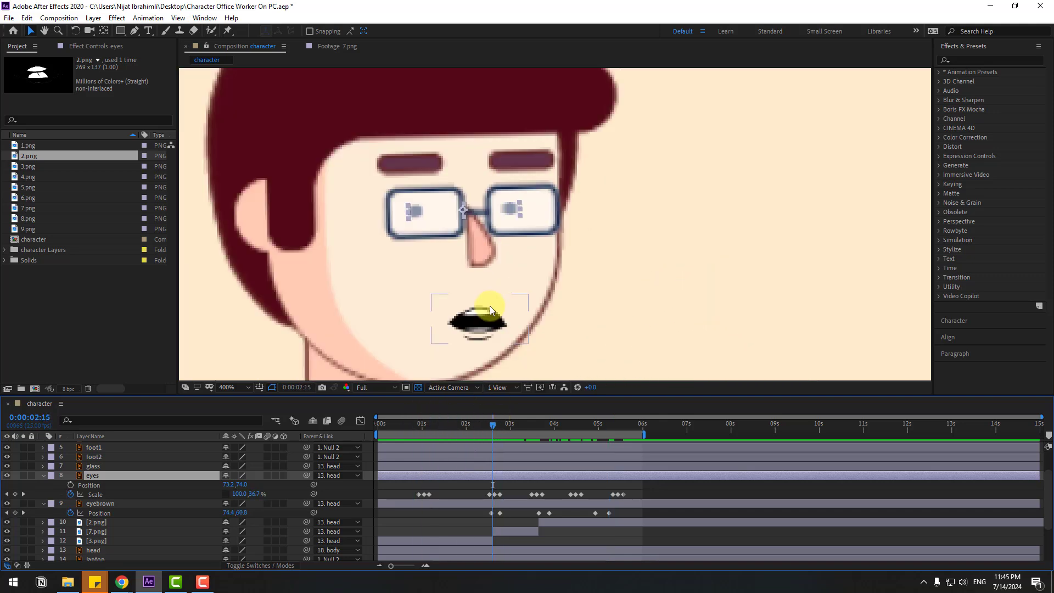
click(70, 485)
- Move the eyes up toward the upper right of the glasses, to about 77.8, 69.5, at 0:00:02:21
drag(495, 424, 505, 424)
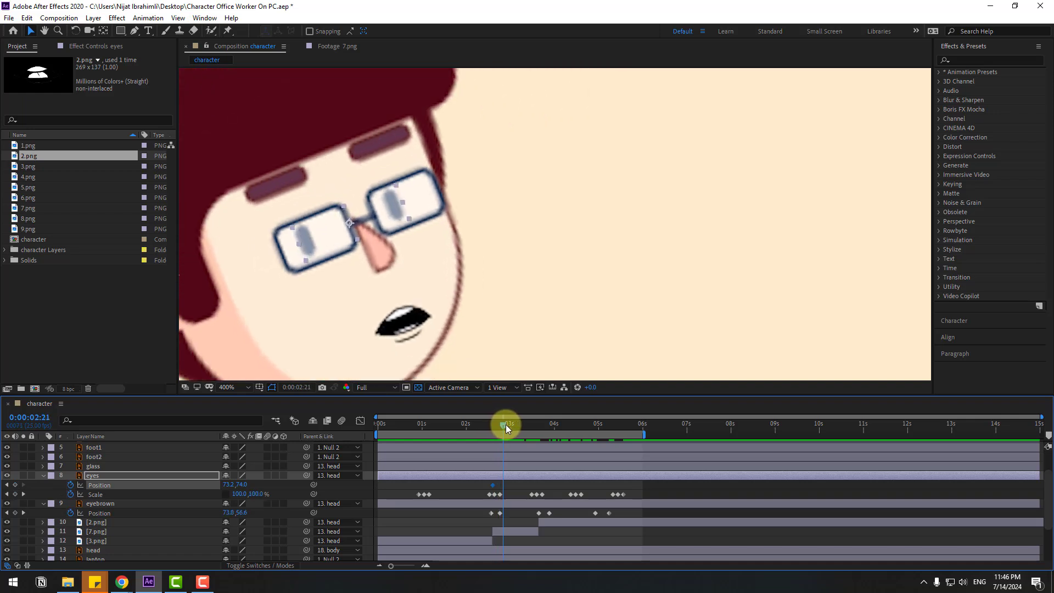
drag(381, 218, 475, 258)
key(comma)
key(period)
key(comma)
key(comma)
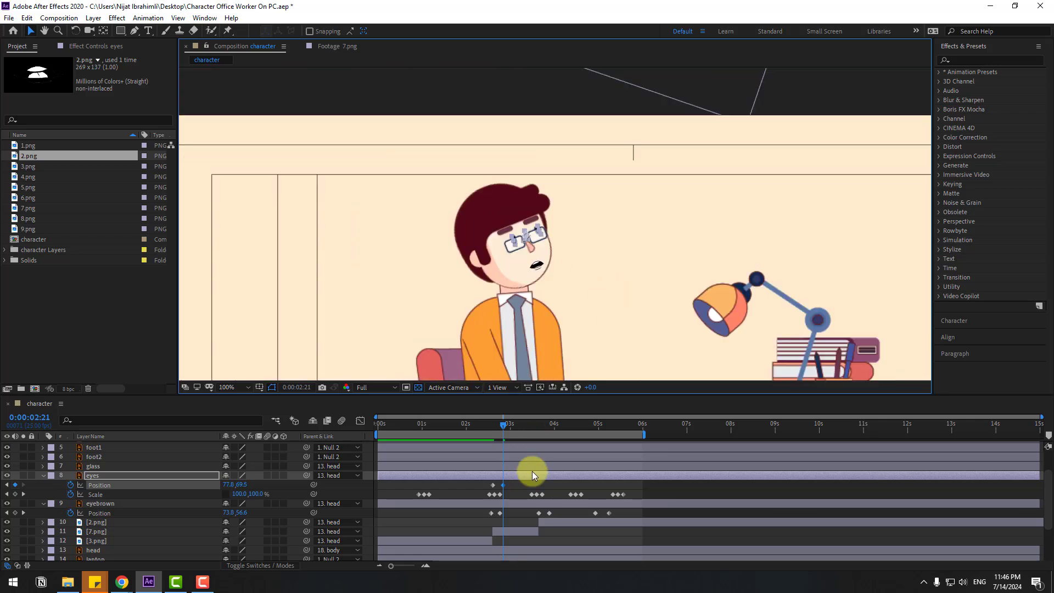
click(532, 472)
- Hold the eyes' Position with a keyframe at 0:00:03:07 and lower them to about 82.0, 76.7 at 0:00:03:13
drag(489, 419, 522, 426)
click(15, 486)
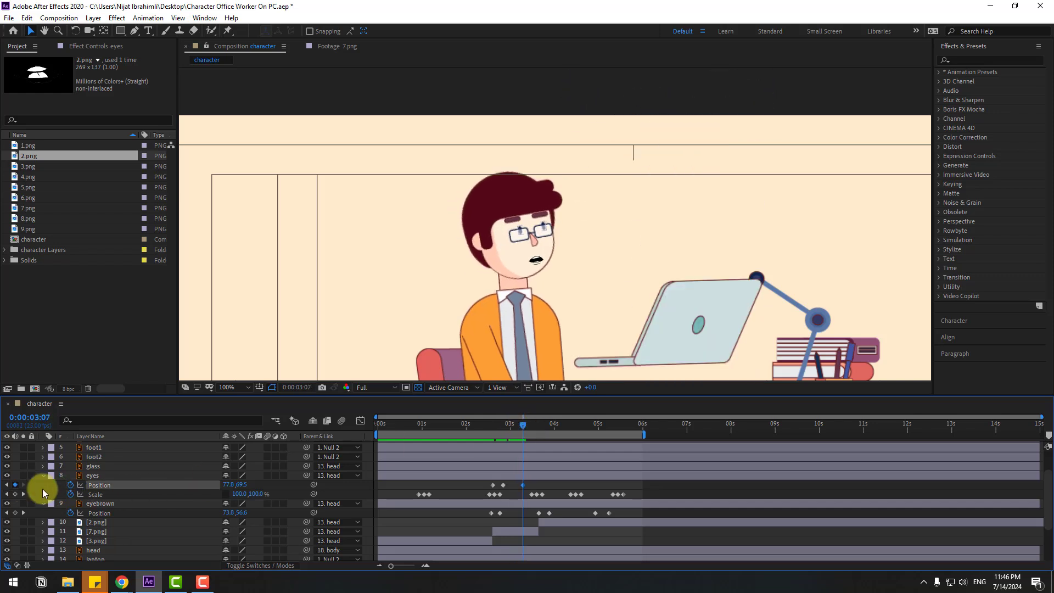
drag(528, 423, 532, 423)
scroll(572, 338, up, 1)
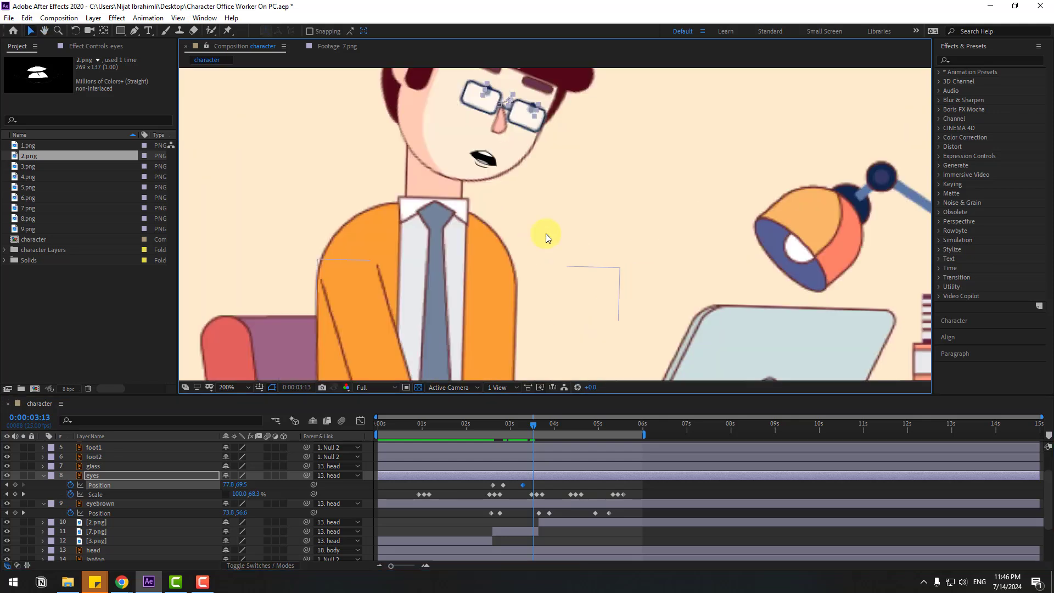
drag(531, 111, 532, 124)
click(566, 485)
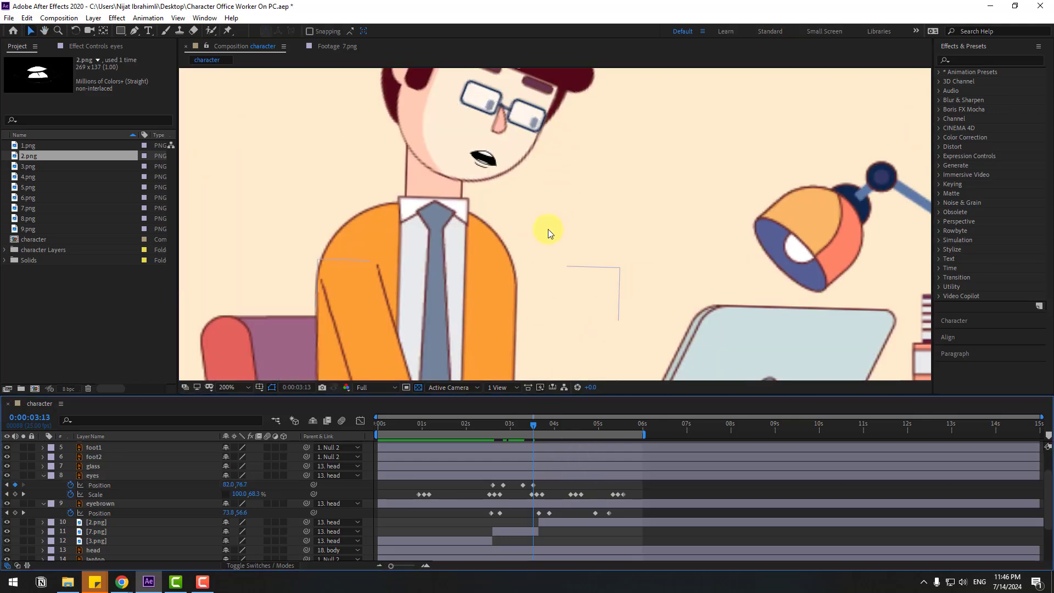
- Hold the eyes' Position with a keyframe at 0:00:04:13 and shift them to about 76.8, 74.6 at 0:00:04:15
scroll(552, 238, down, 1)
drag(506, 410, 576, 421)
click(15, 485)
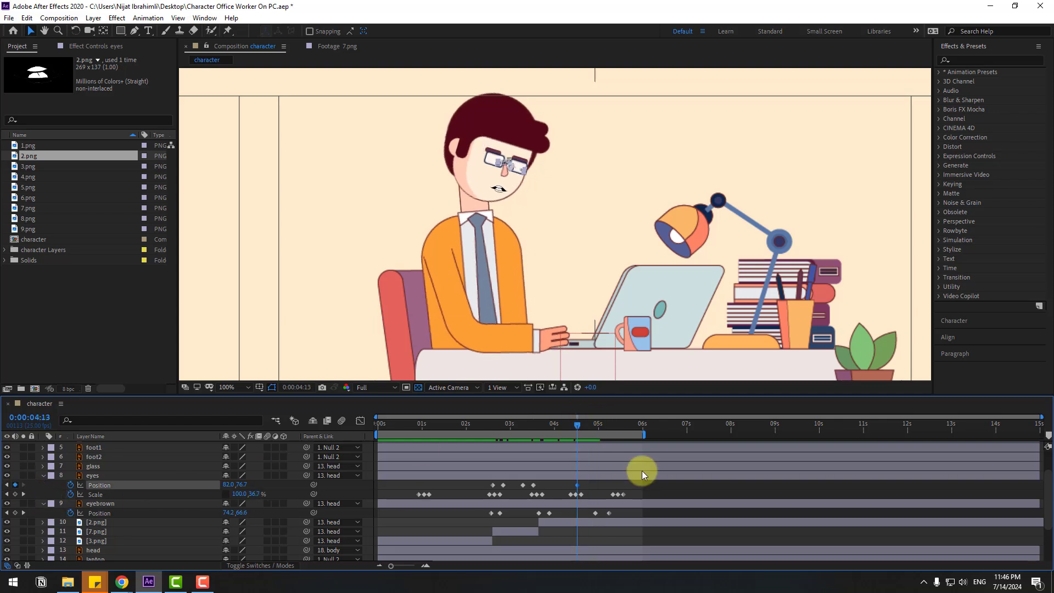
key(Page_Down)
key(Page_Down)
scroll(478, 150, up, 1)
key(period)
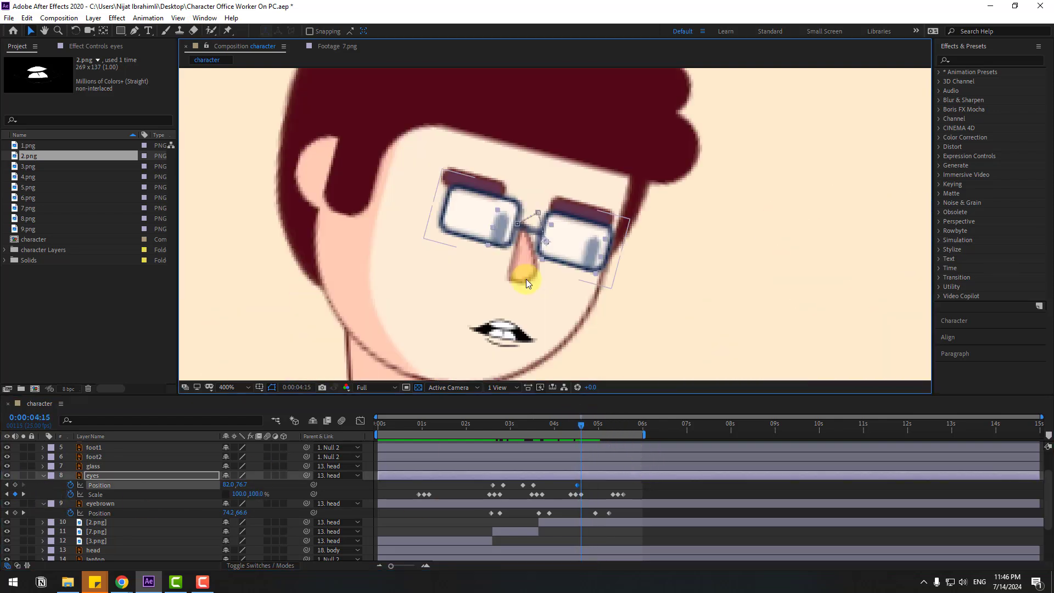
mouse_move(503, 236)
mouse_down()
mouse_move(484, 216)
mouse_move(490, 224)
mouse_up()
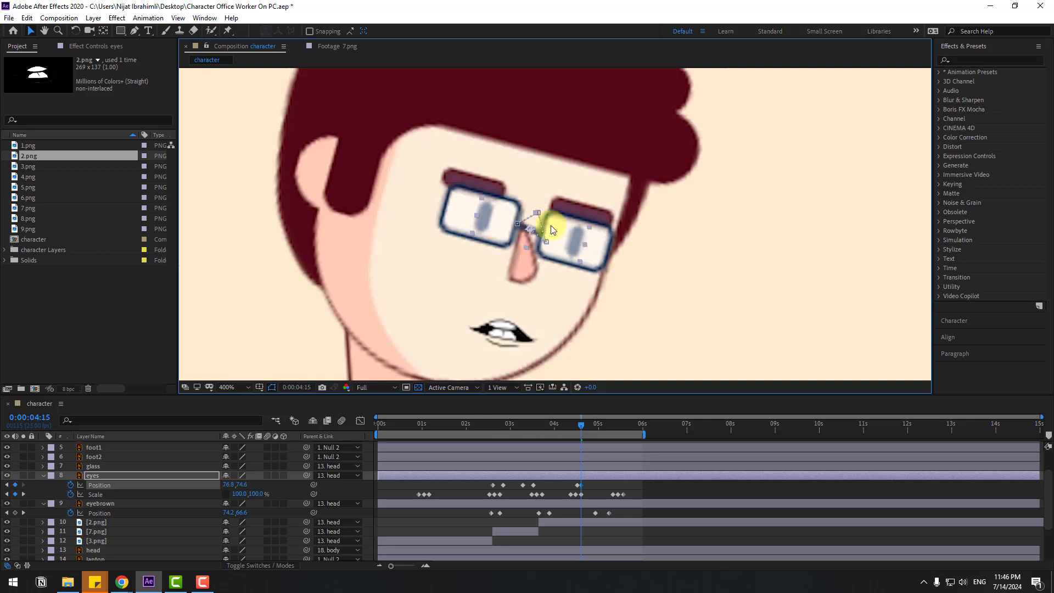